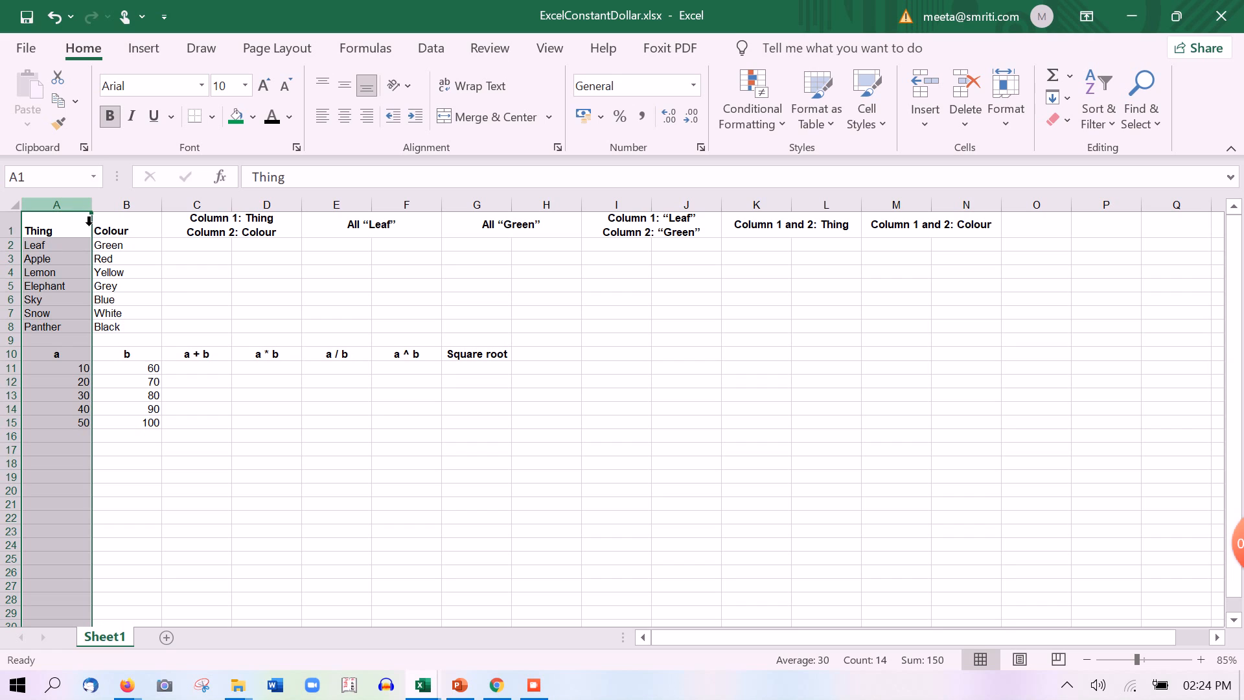
Step: Examine the sheet's columns A to D and rows 1 to 4 by selecting them one after another
click(117, 221)
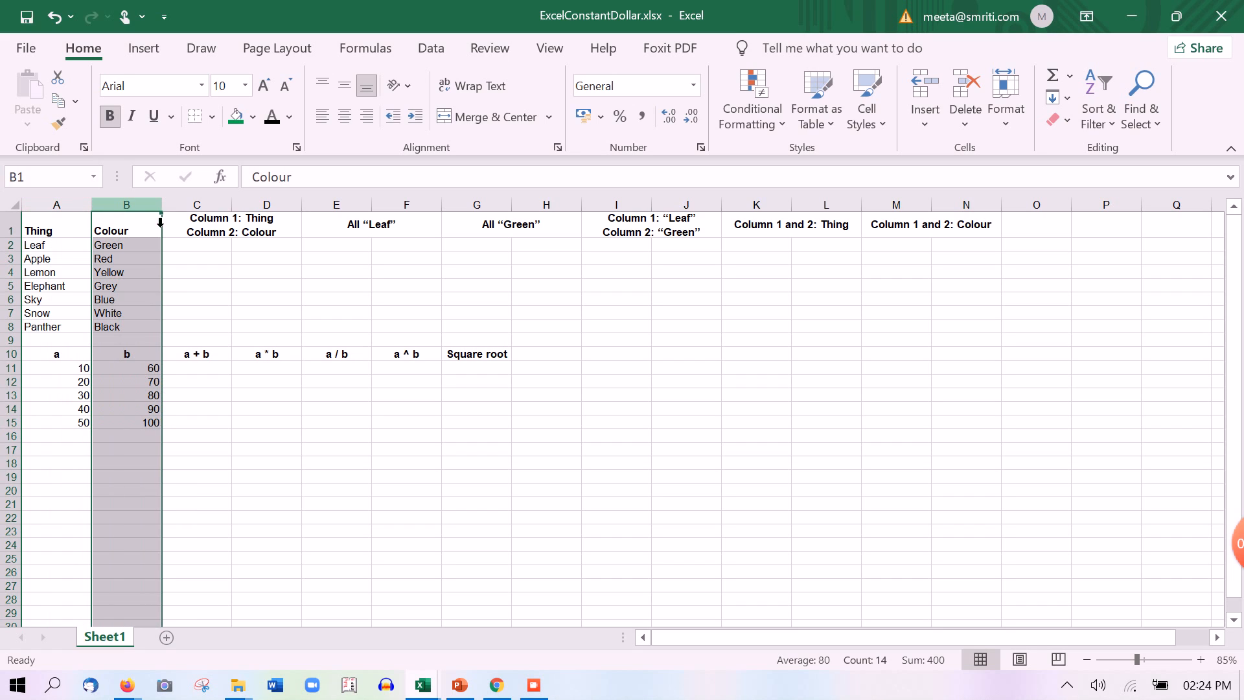
click(203, 223)
click(290, 220)
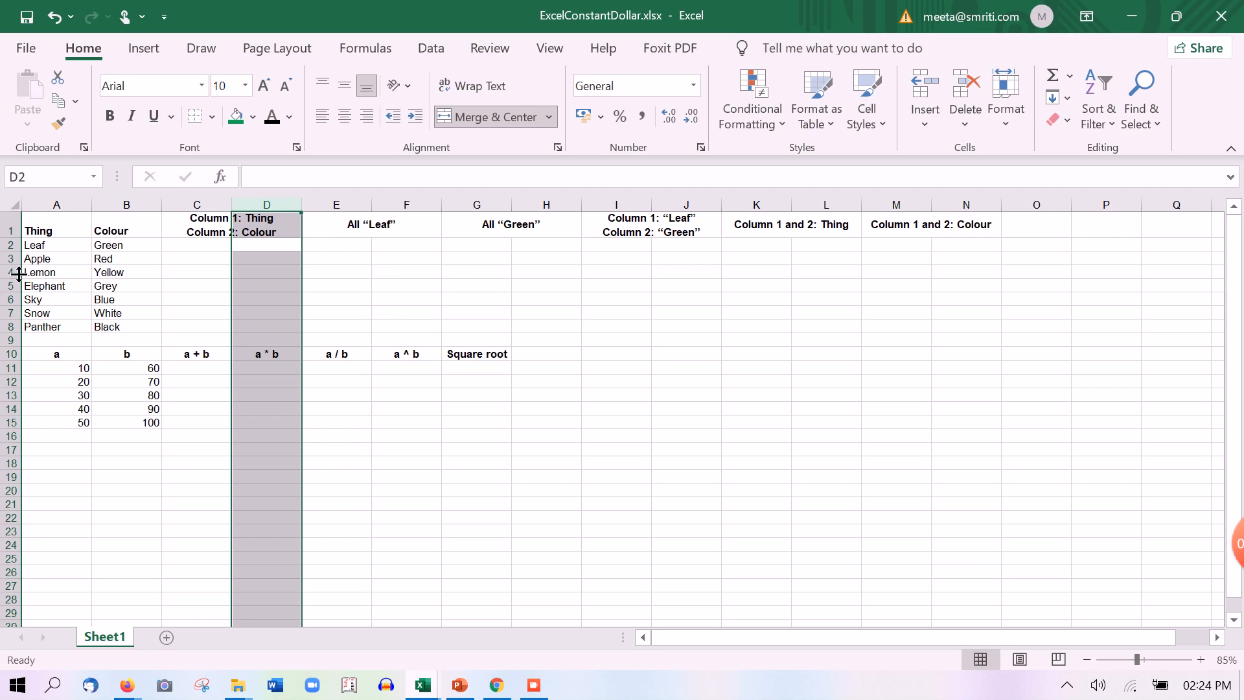
click(16, 231)
click(16, 245)
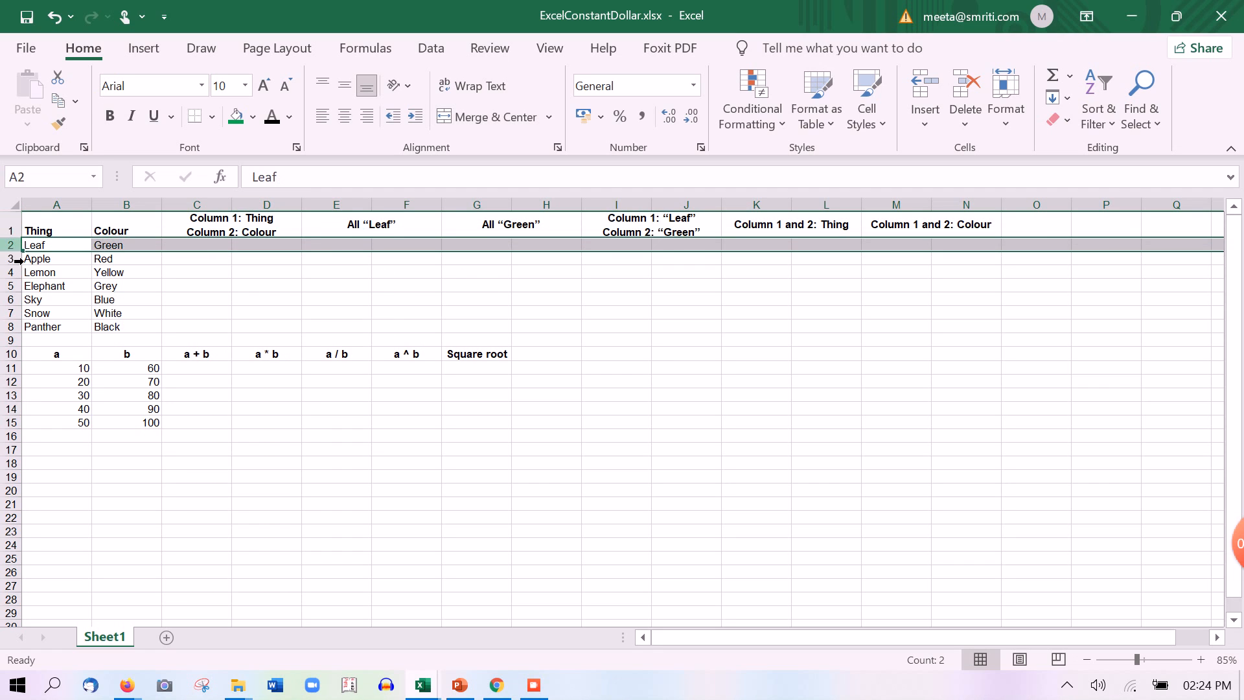
click(15, 258)
click(15, 272)
click(282, 506)
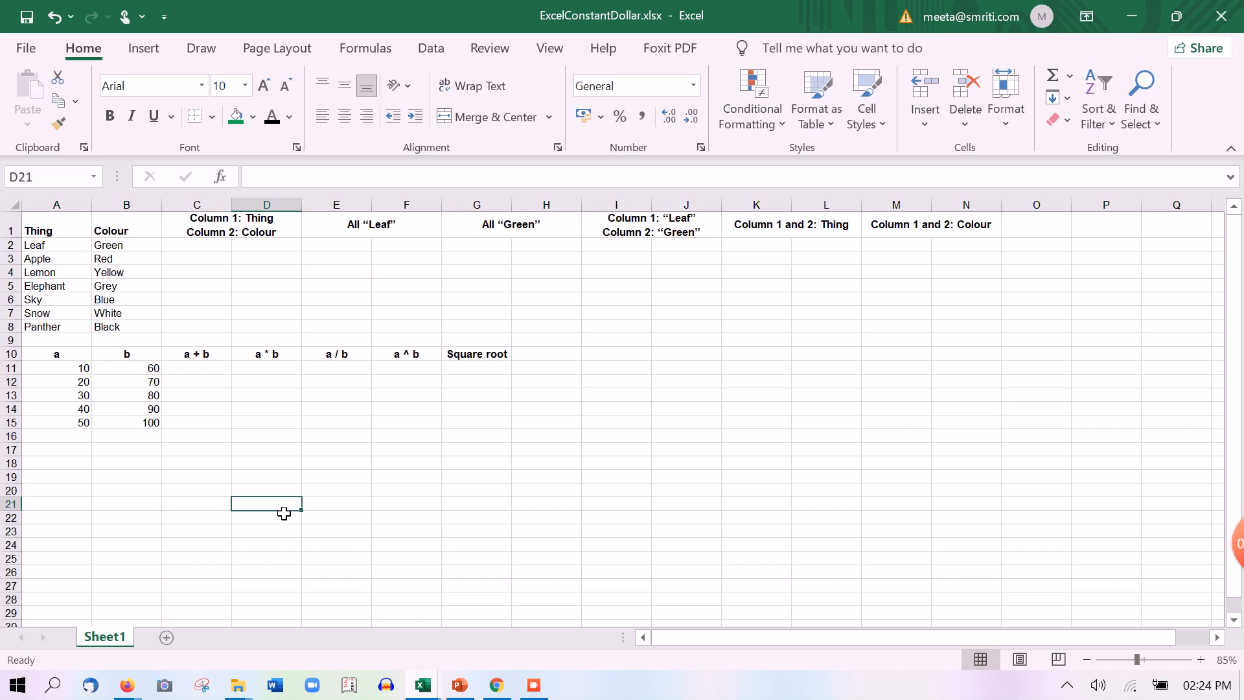
Step: Examine the cell references of A1 and B3 and the content stored in B3
click(44, 232)
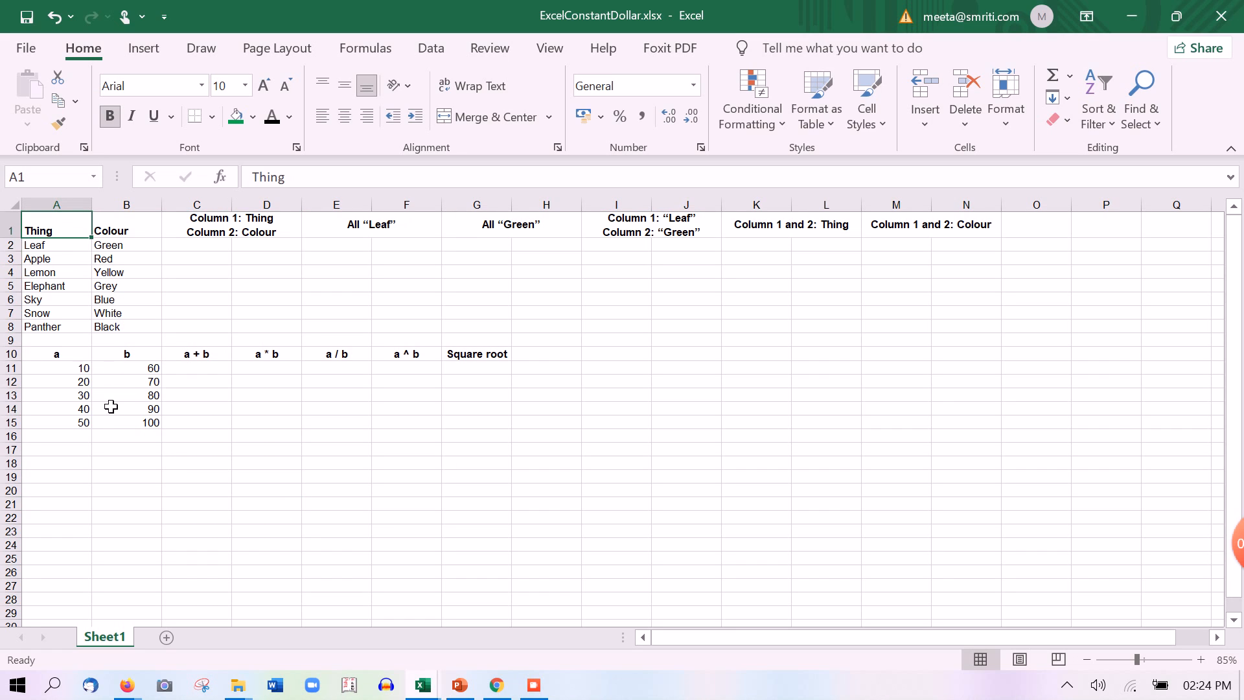
click(120, 264)
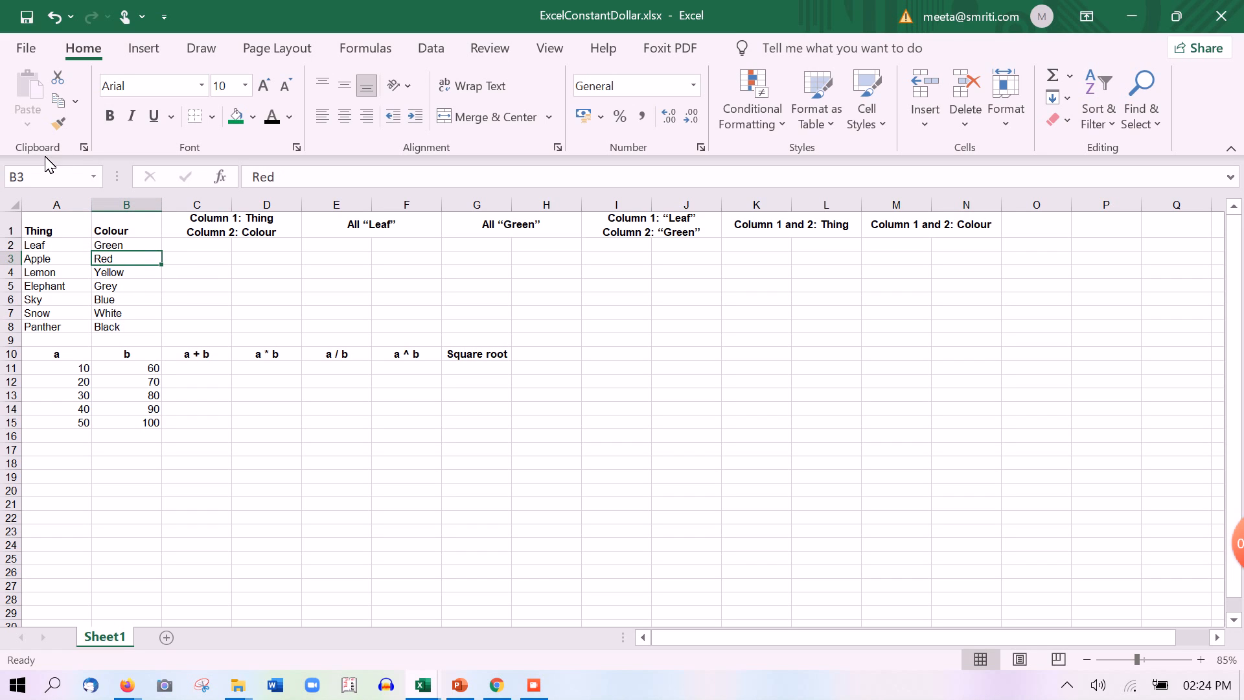
click(48, 184)
click(133, 264)
click(292, 176)
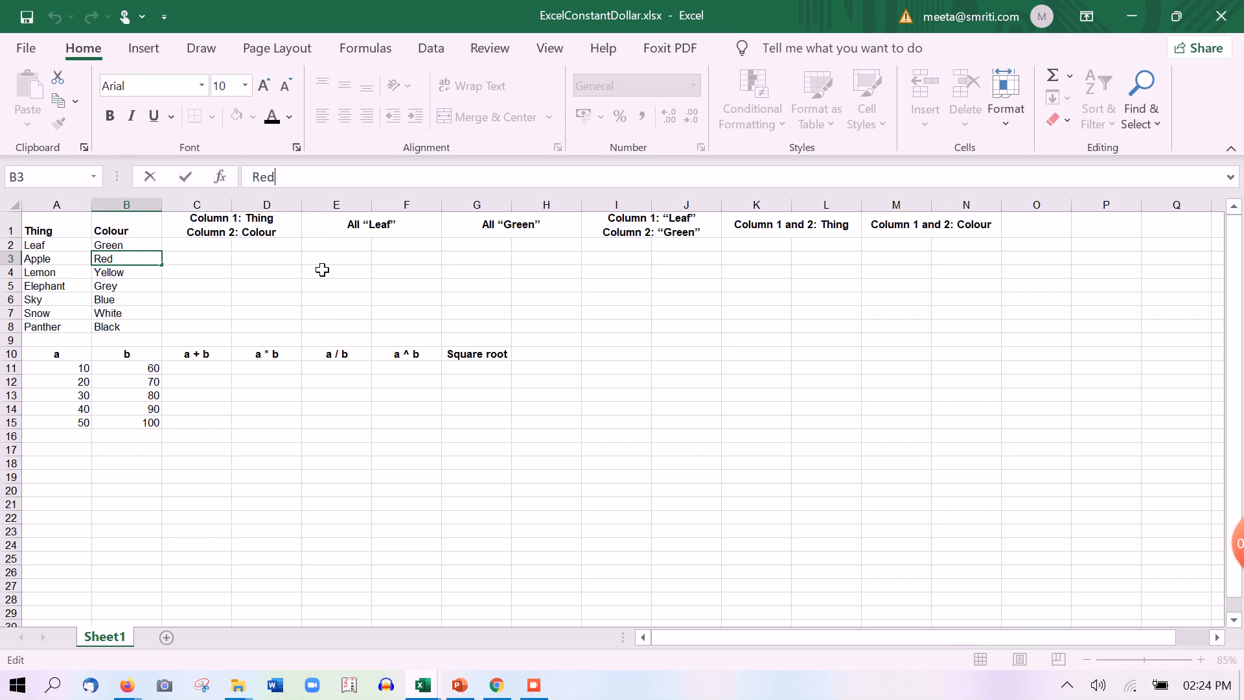
double_click(263, 177)
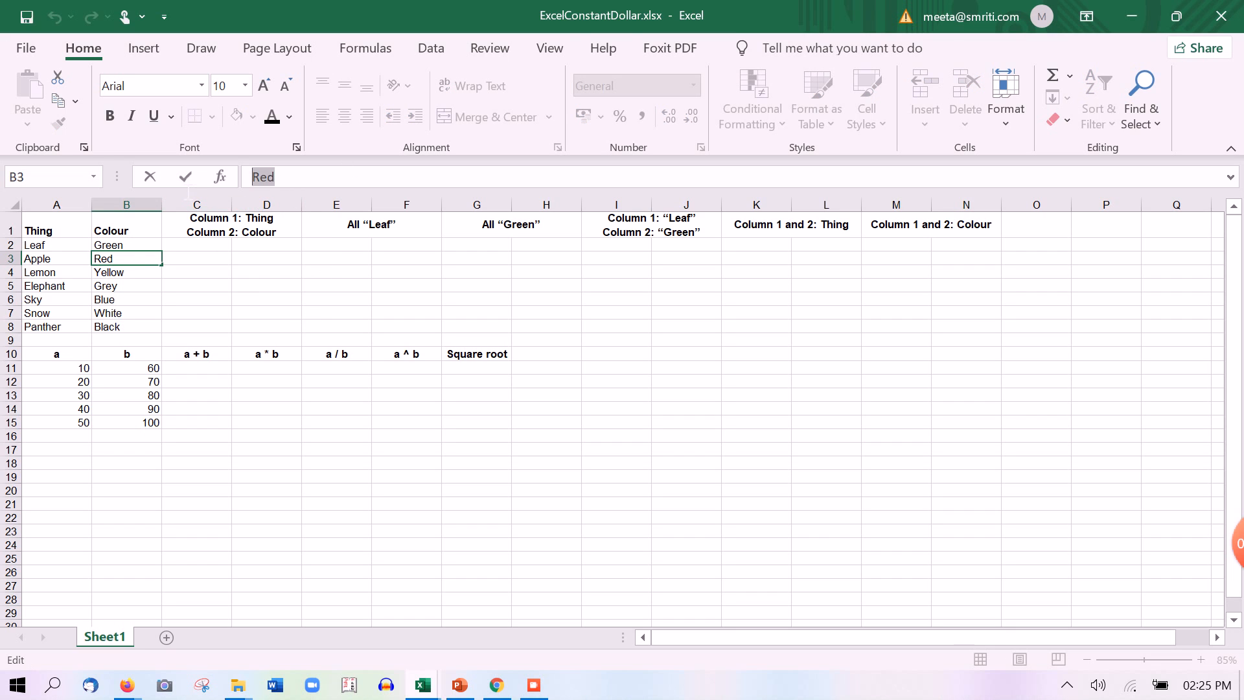
click(214, 257)
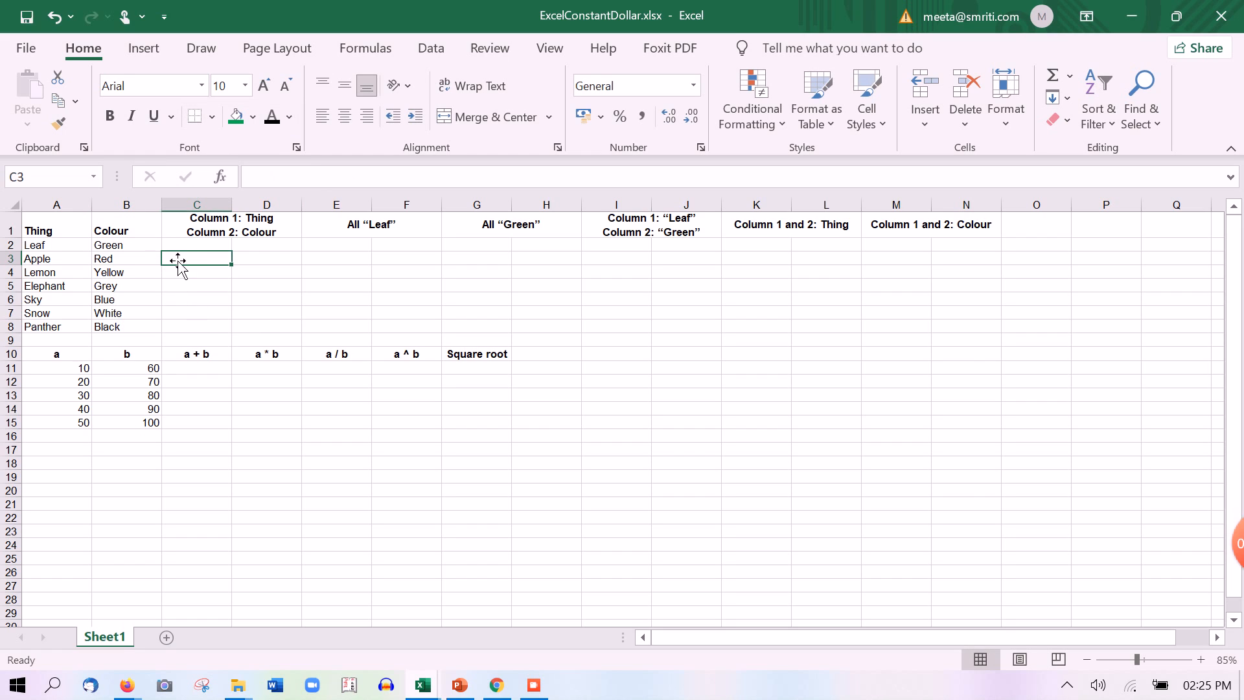
Step: Enter the formula =A2 in cell C2 to reference the first thing
click(195, 245)
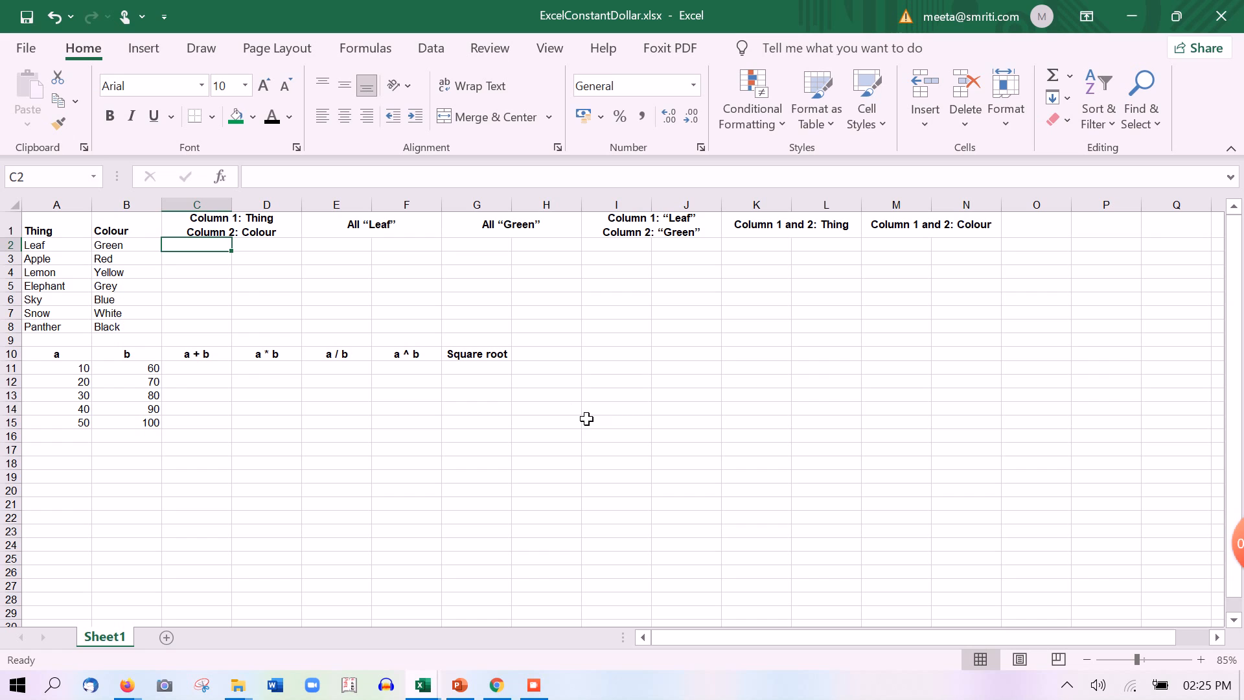
text(=)
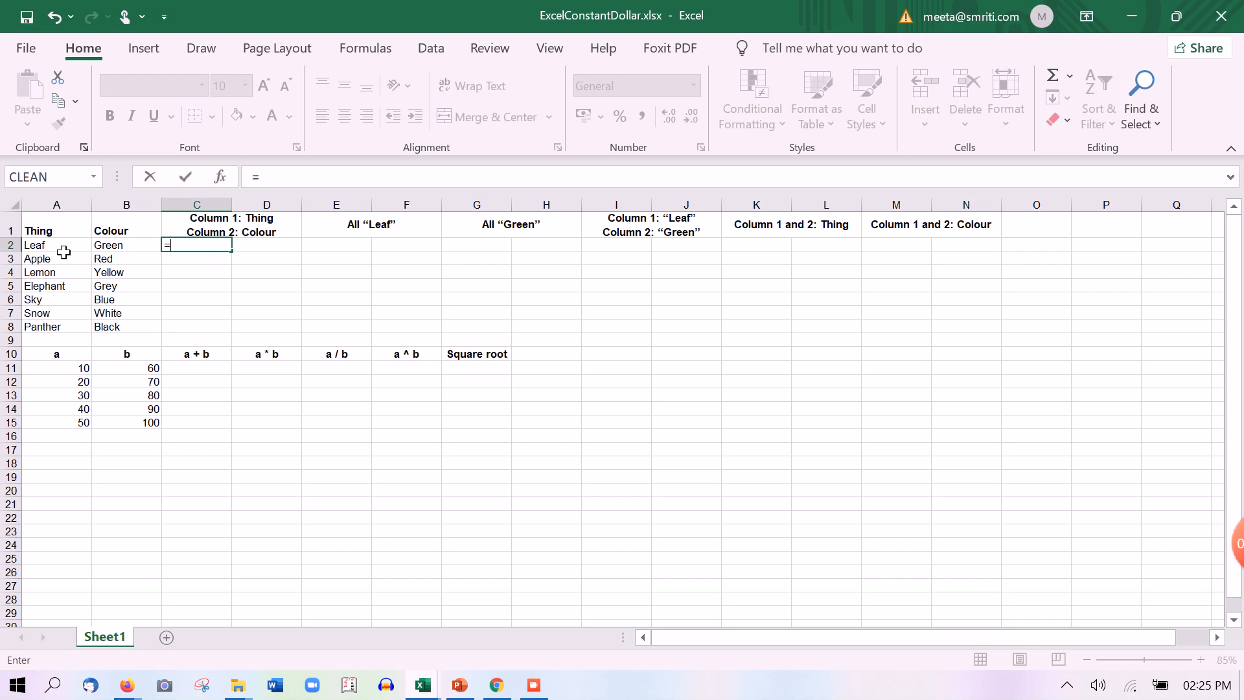
click(63, 252)
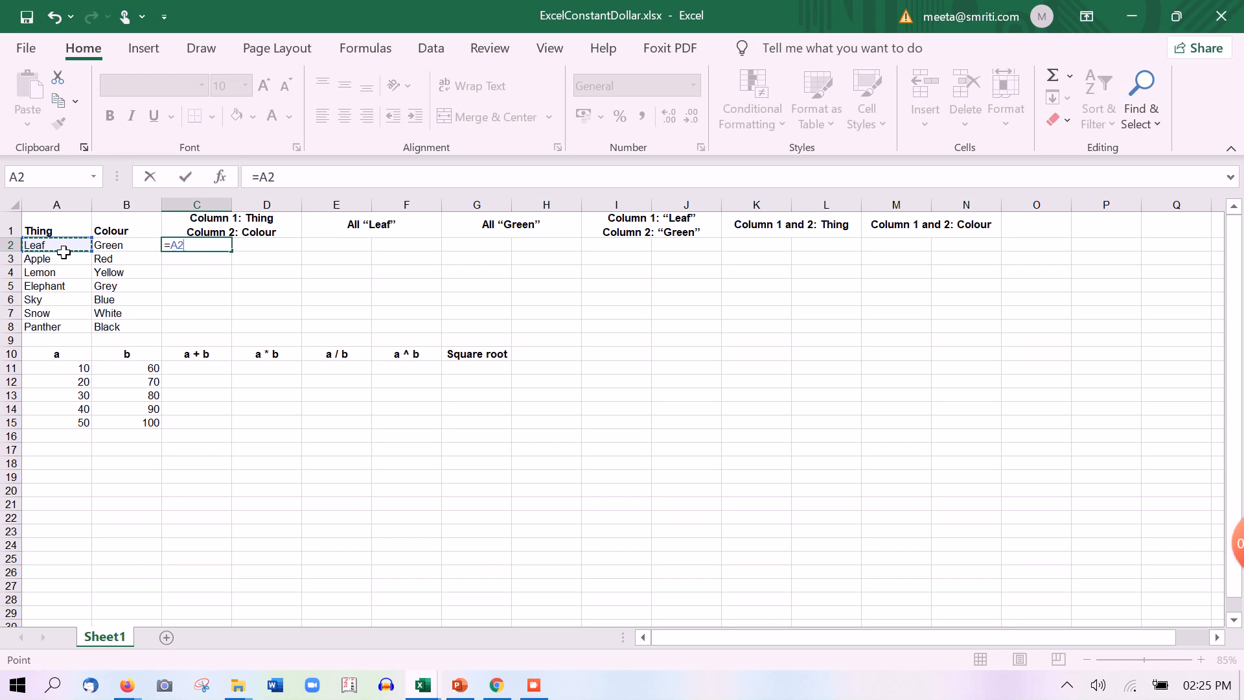
key(Return)
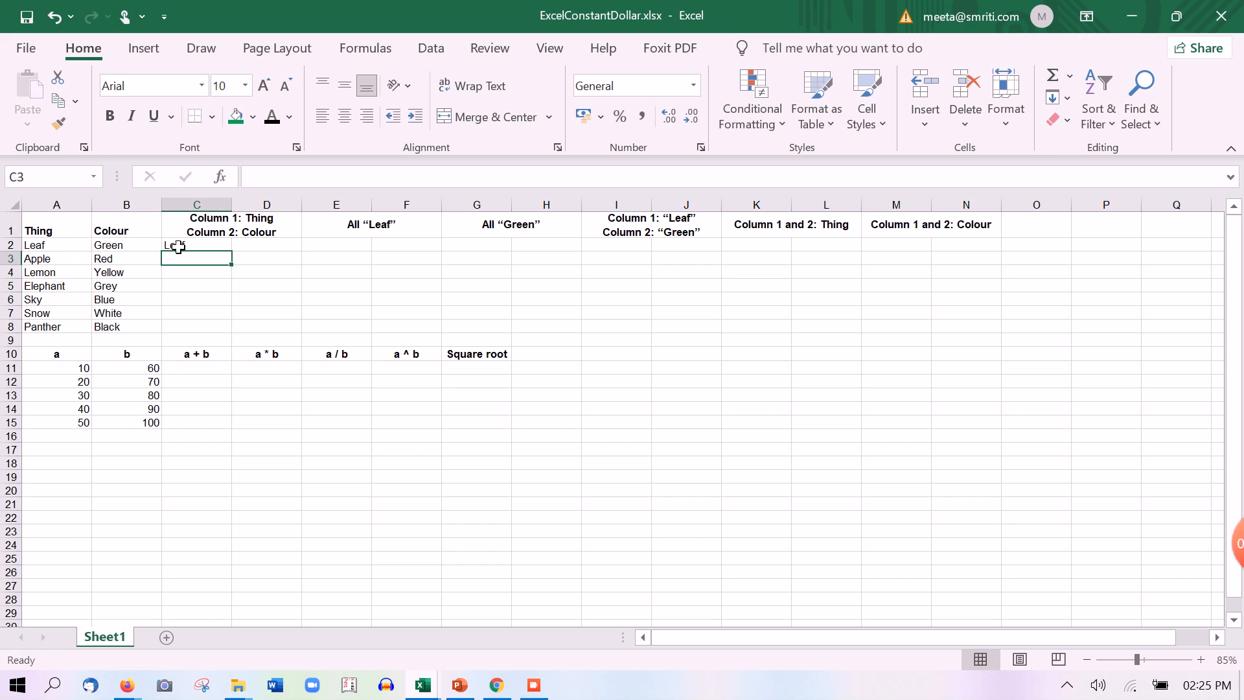
Step: Compare the Thing and Colour source lists with the two destination columns C and D down to row 8
click(200, 206)
drag(196, 247, 188, 330)
drag(51, 249, 61, 327)
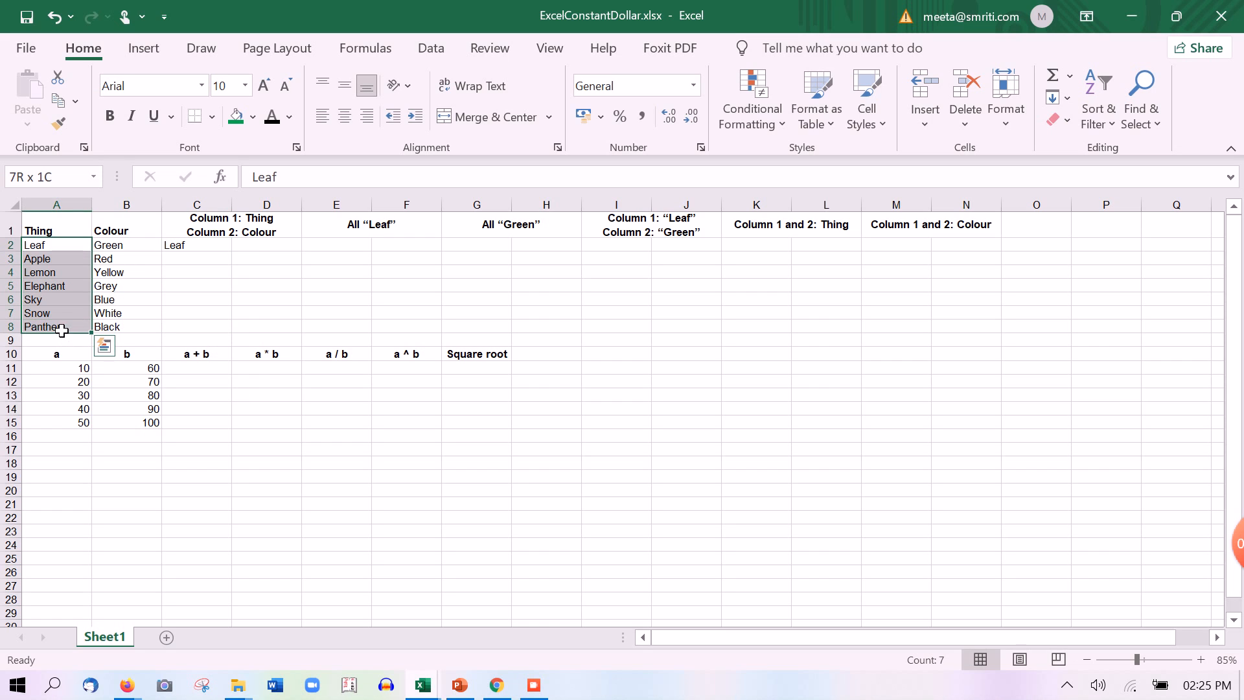
click(254, 246)
drag(274, 328, 273, 329)
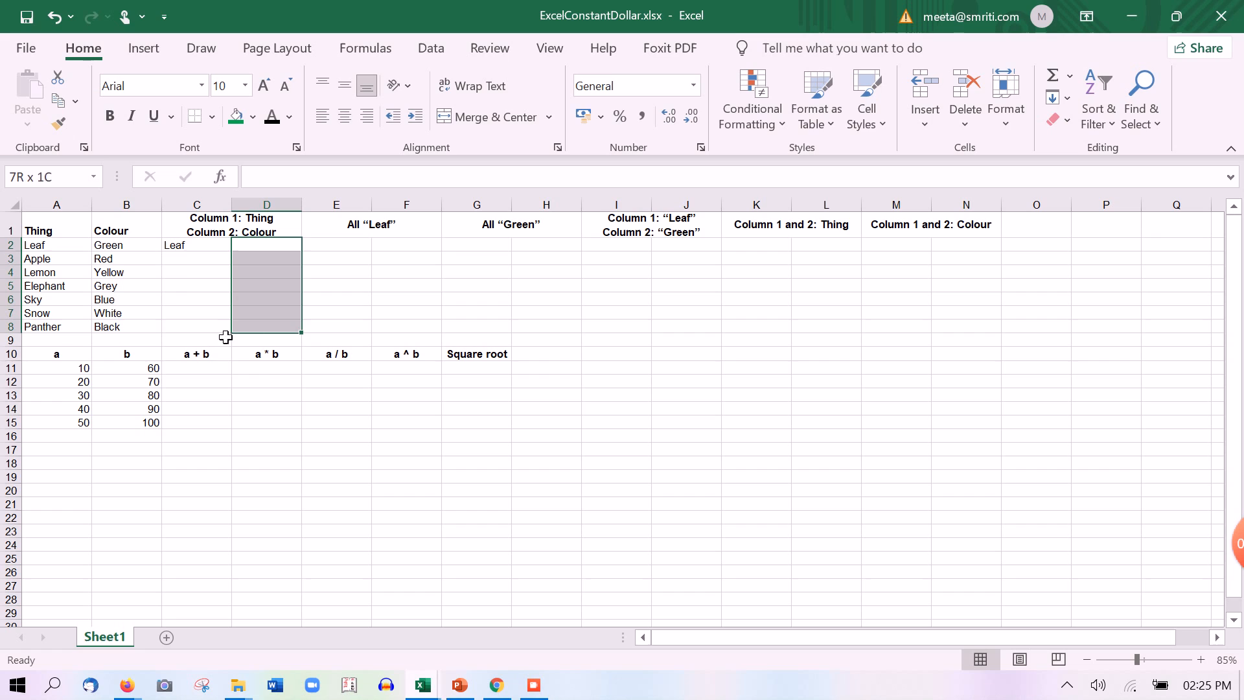
click(119, 257)
shift+click(128, 330)
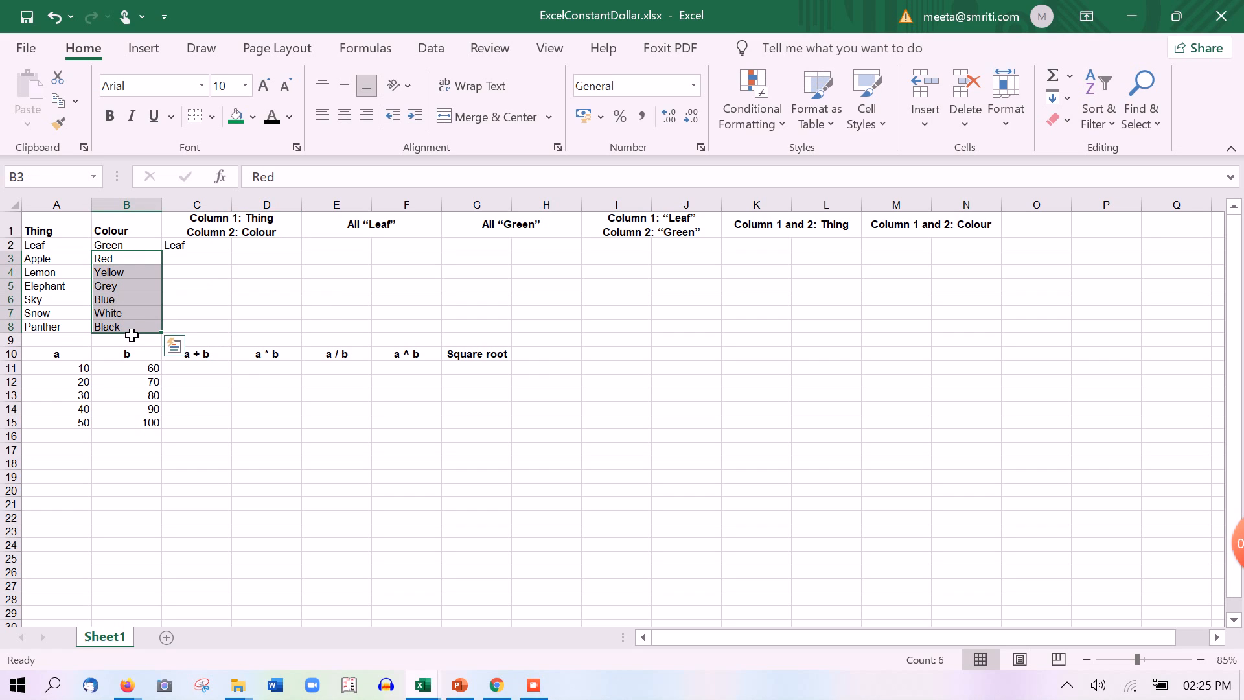
click(254, 263)
Step: Re-enter the formula in C2 by writing out the reference as =a2
click(215, 248)
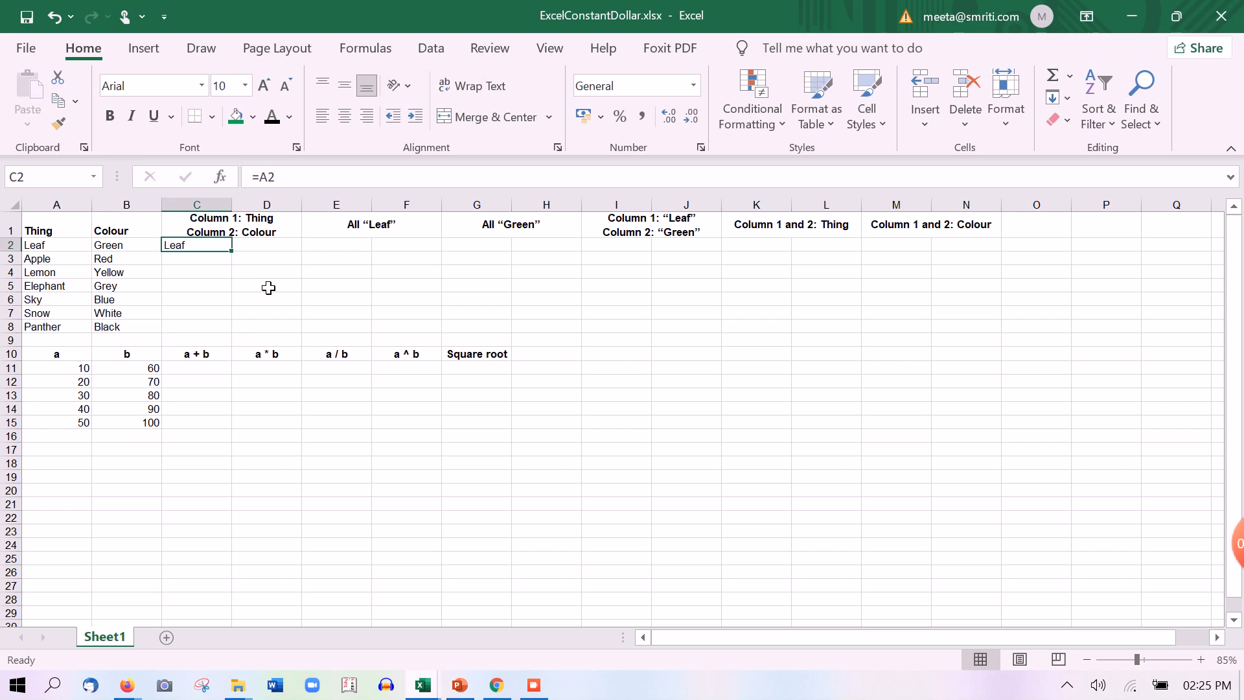
text(=a2)
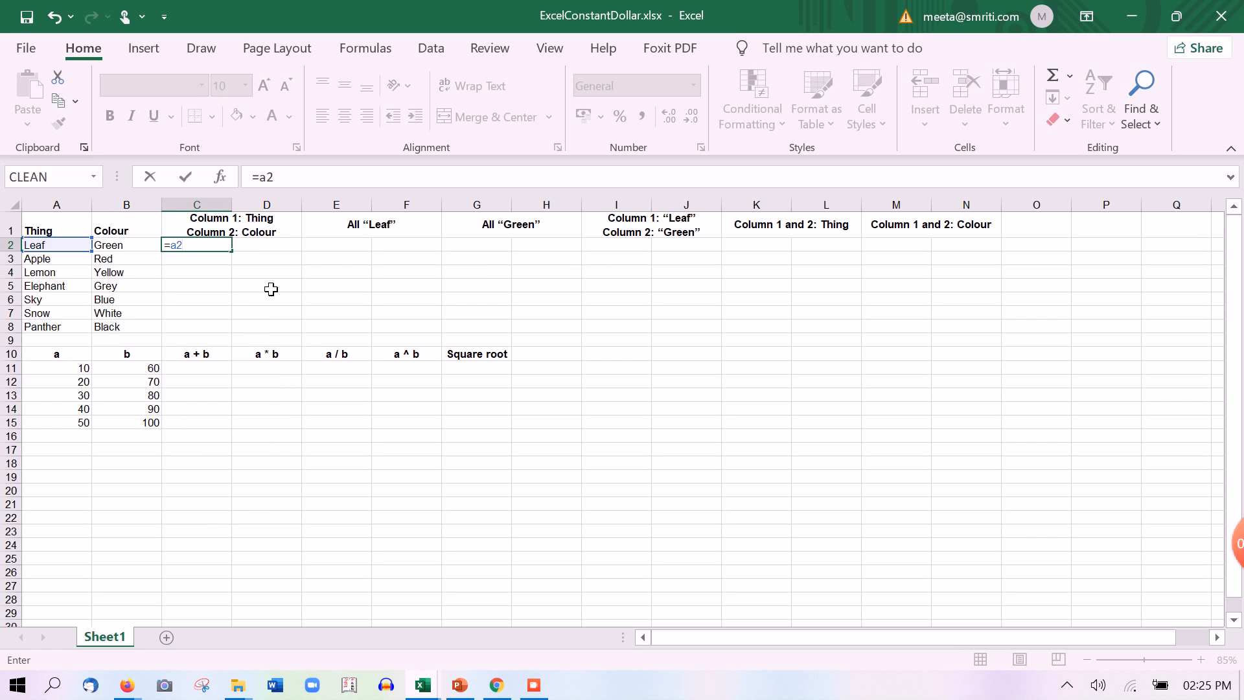
key(Return)
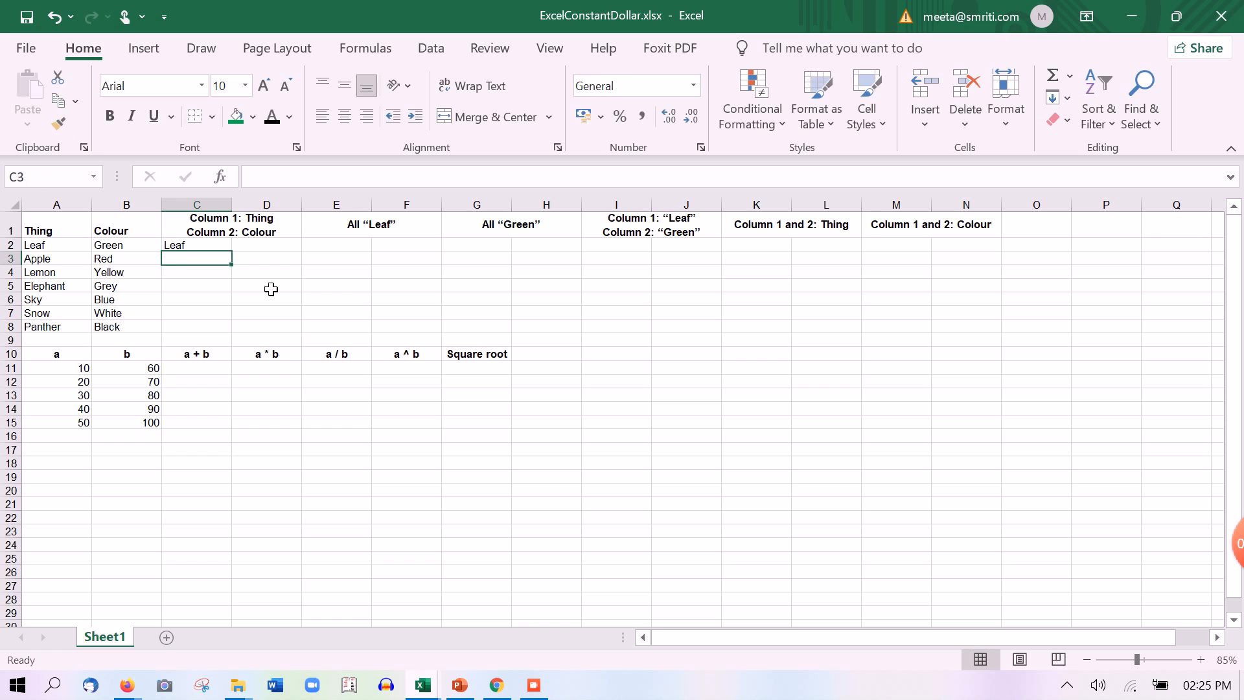
Step: Enter C2's formula again, picking cell A2 on the sheet as its reference
key(Up)
text(=)
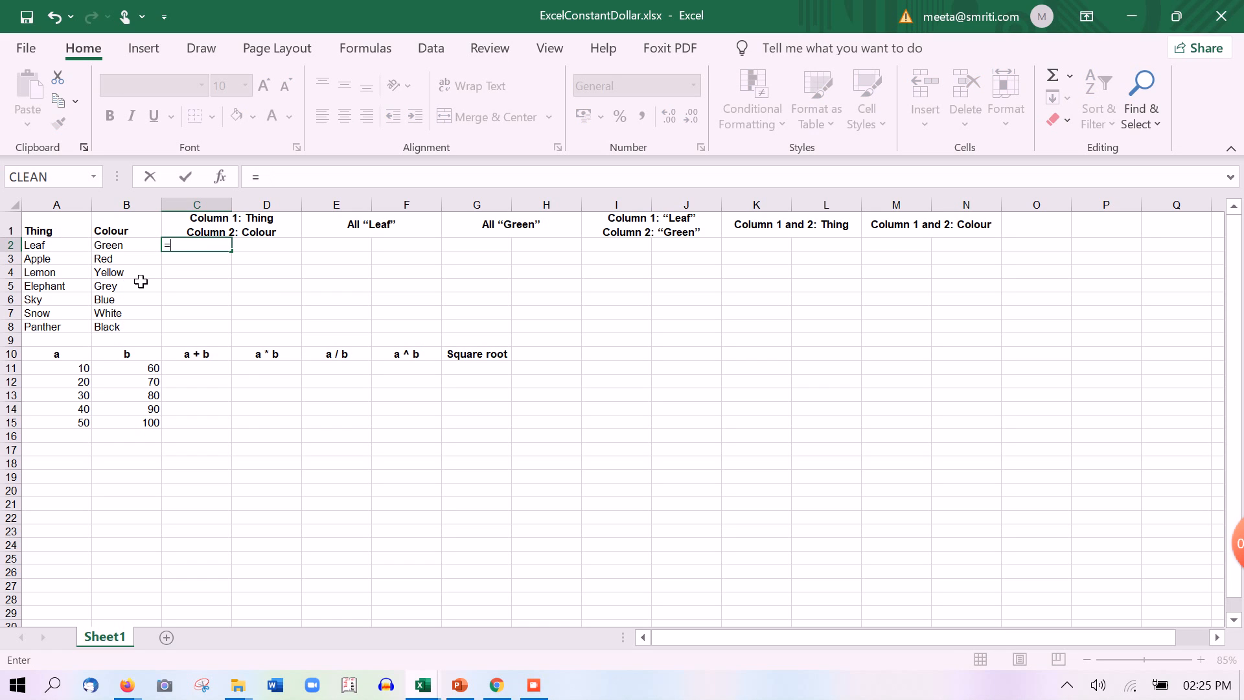
key(Left)
key(Left)
key(Return)
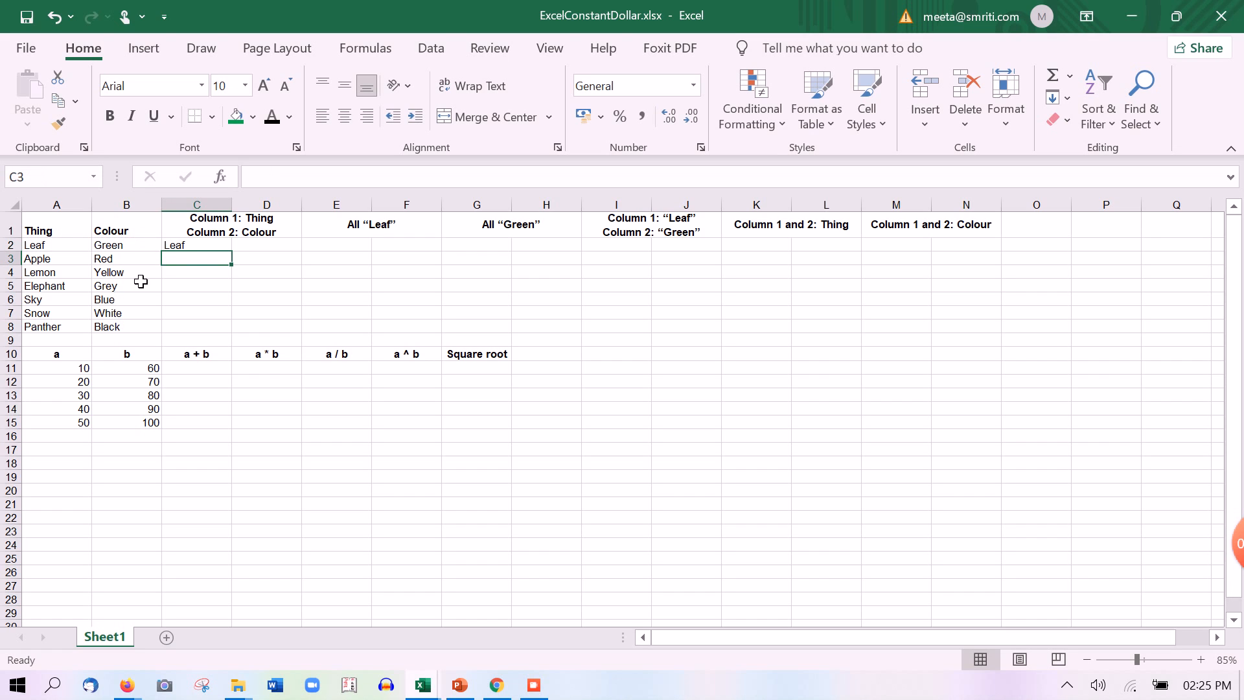
key(Up)
key(F2)
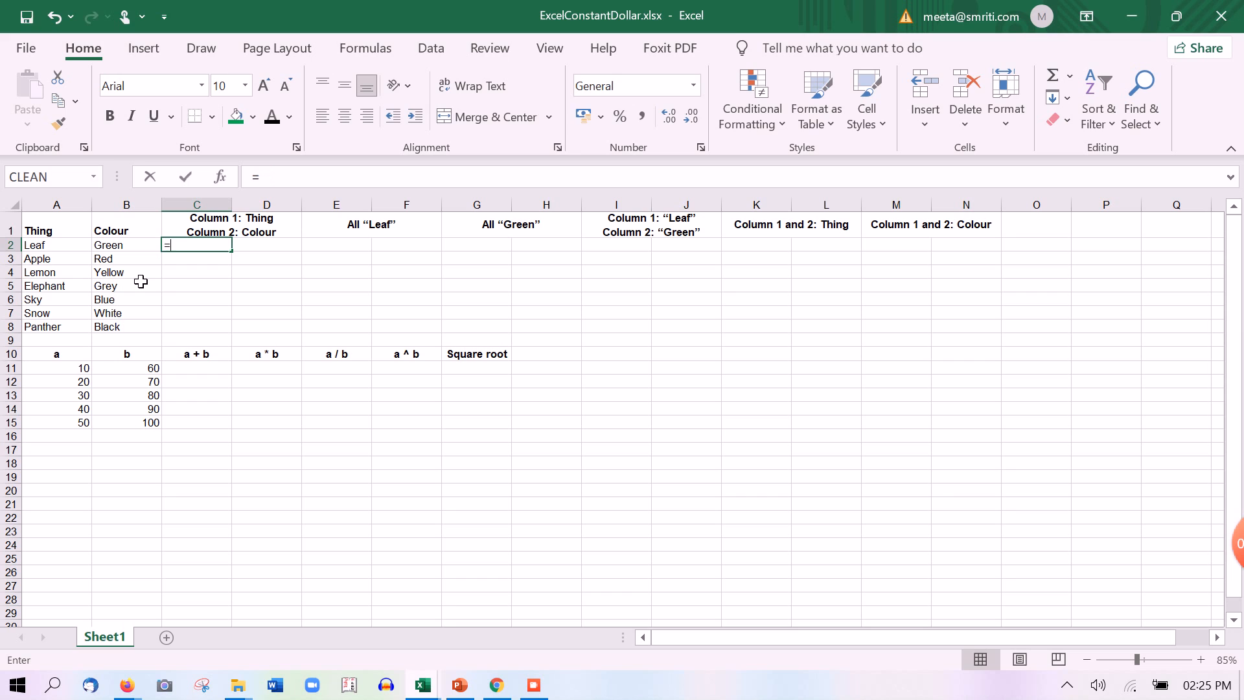
click(83, 248)
key(Escape)
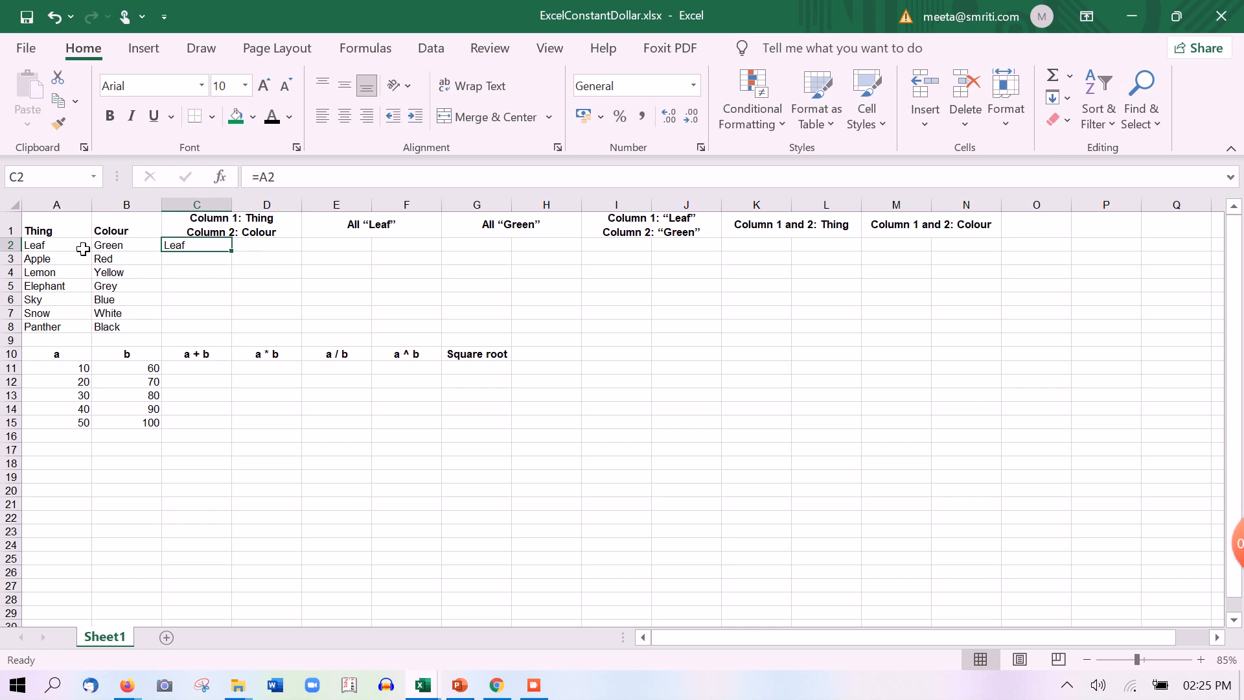
key(Right)
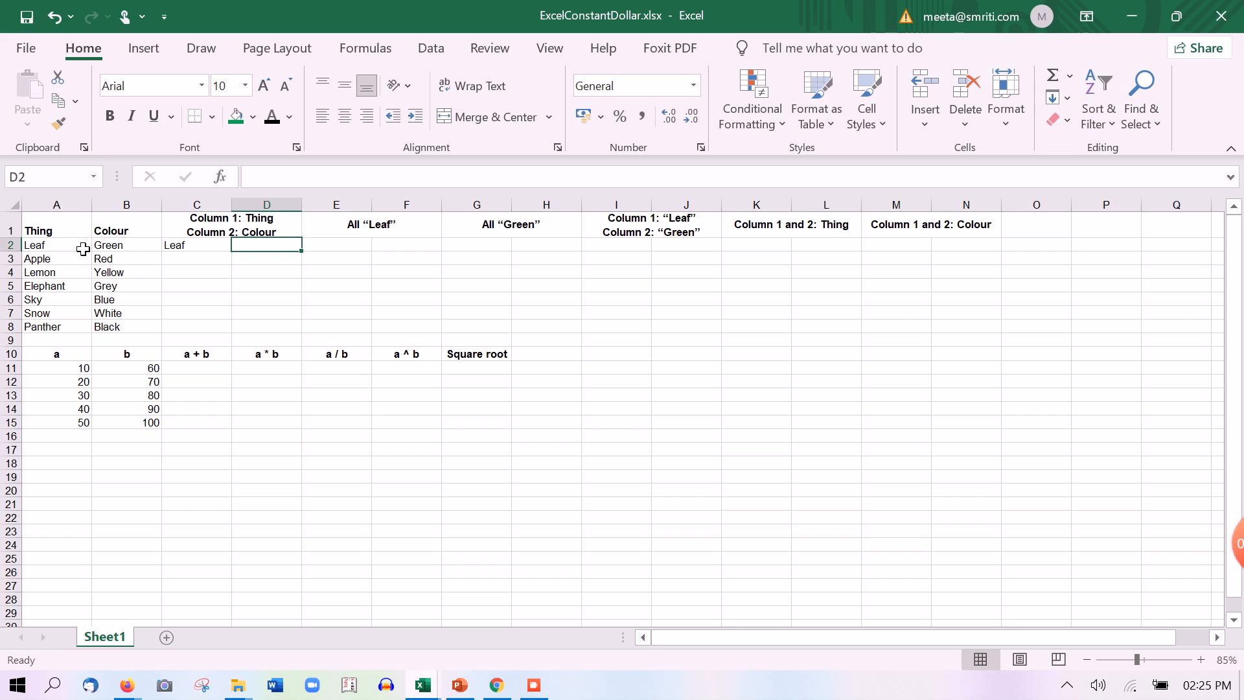
click(84, 249)
key(Right)
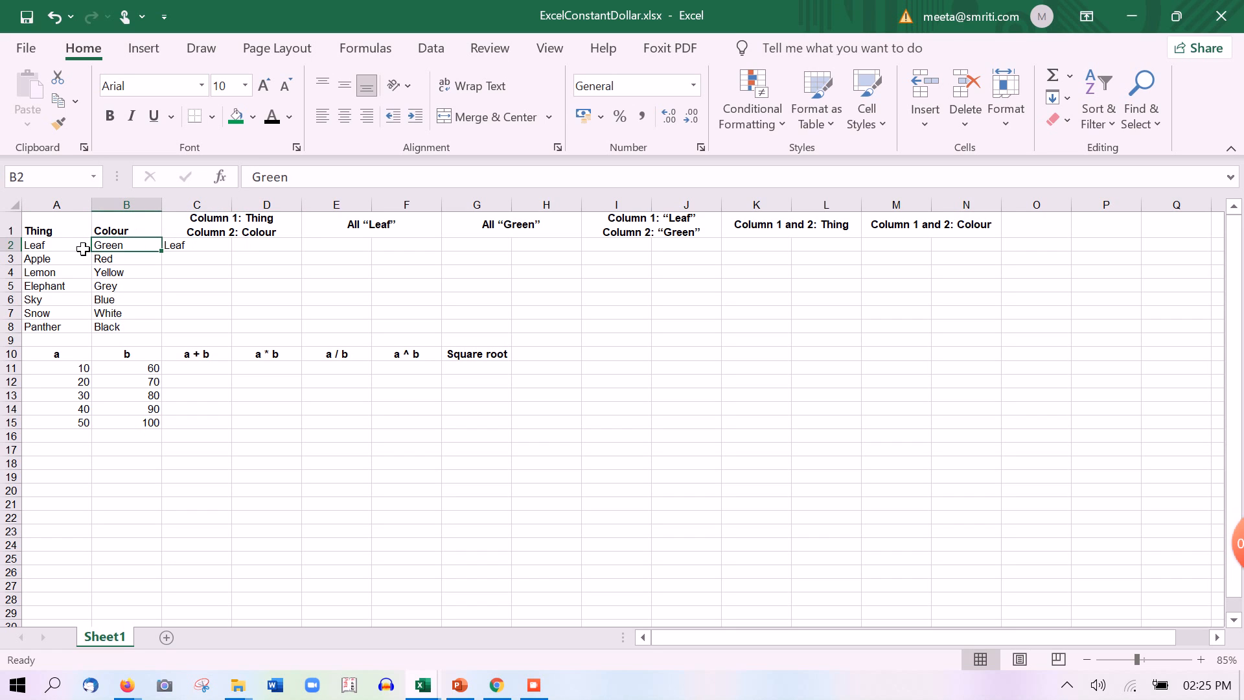
text(hello)
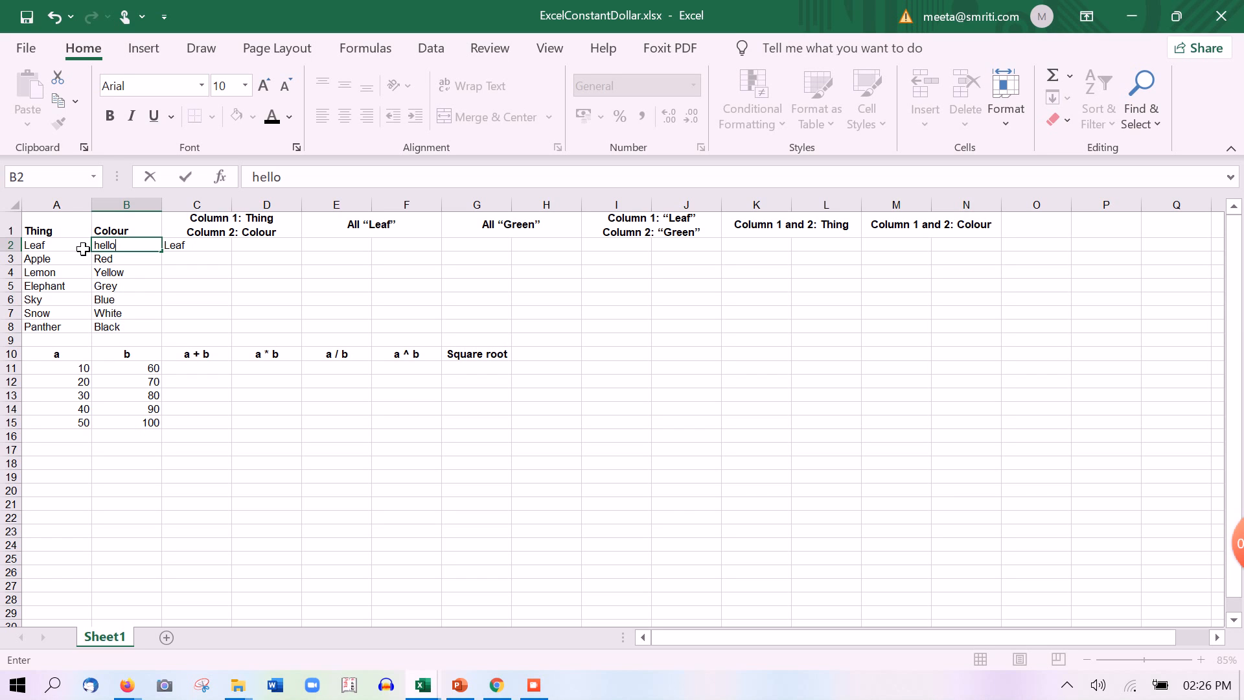
key(Escape)
Step: Enter the formula =B2 in cell D2, and delete it again
key(Right)
key(Right)
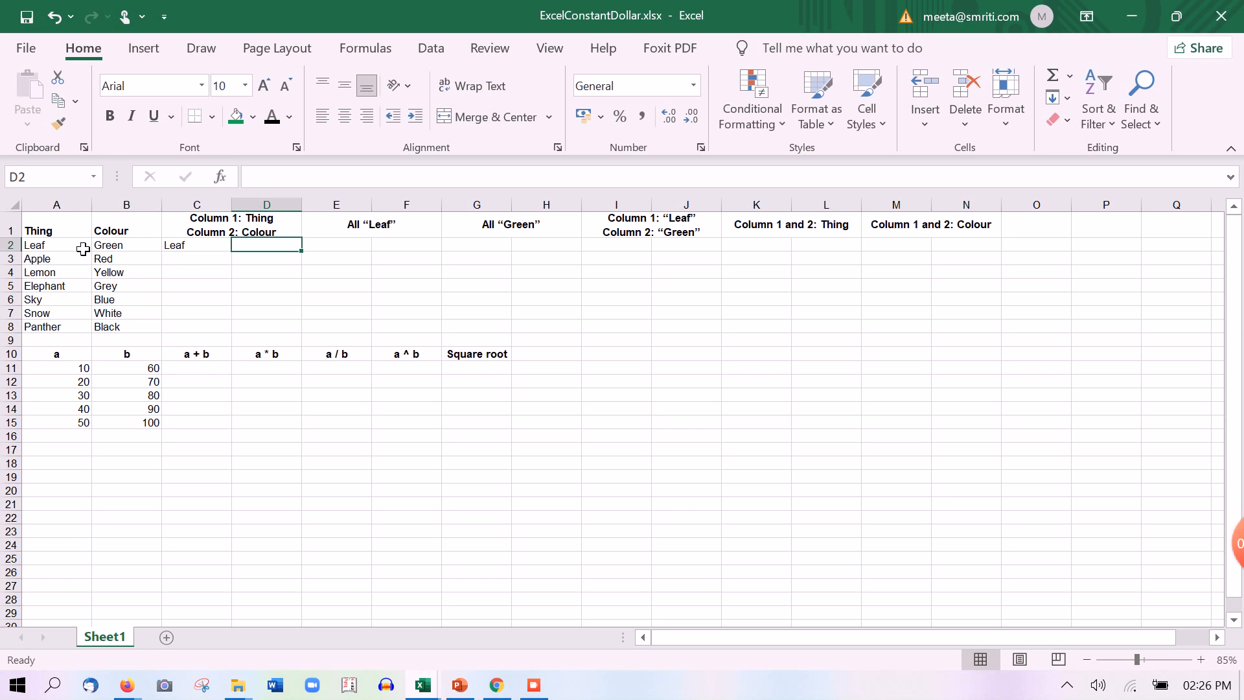
text(=)
key(Left)
key(Left)
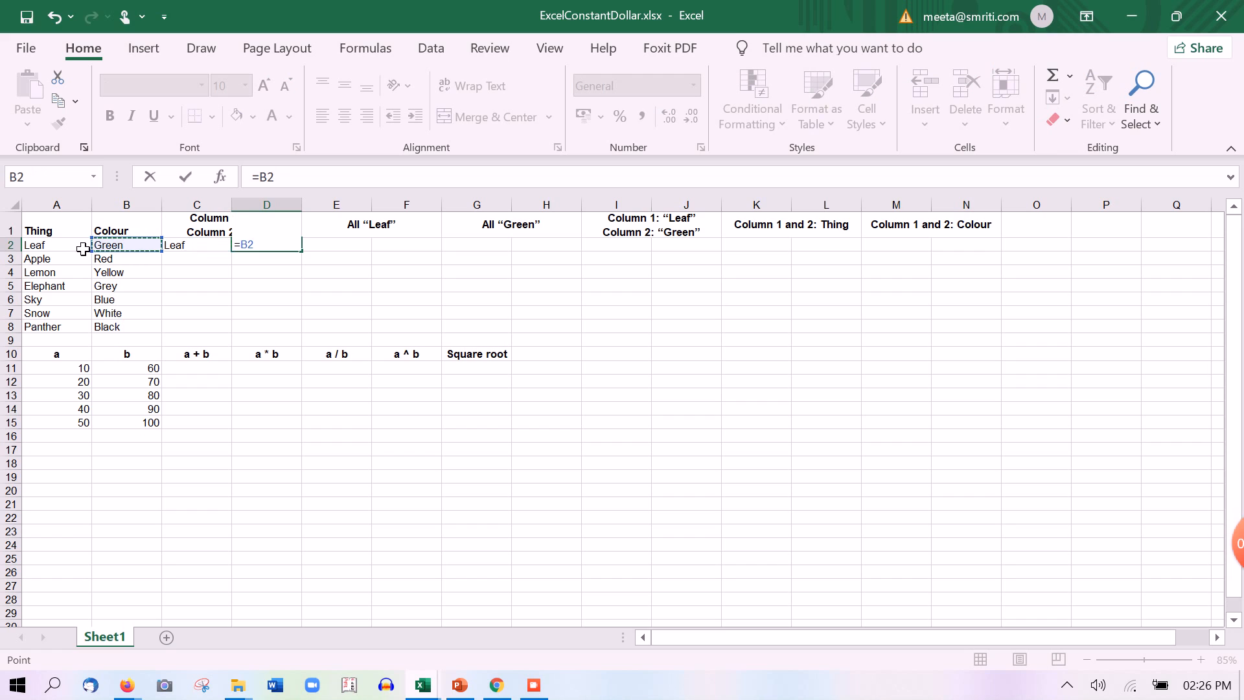
key(Return)
key(Up)
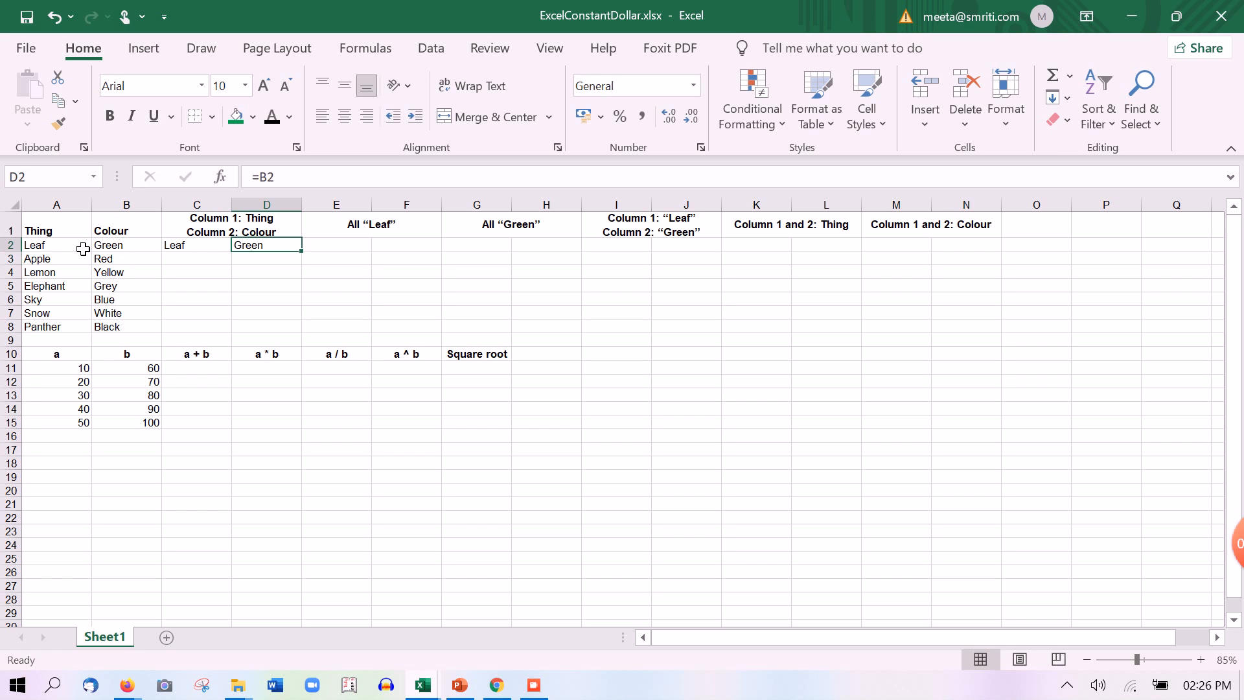
key(Delete)
Step: Copy the formula in C2, paste it into D2, and end the copy mode with C2 selected
key(Left)
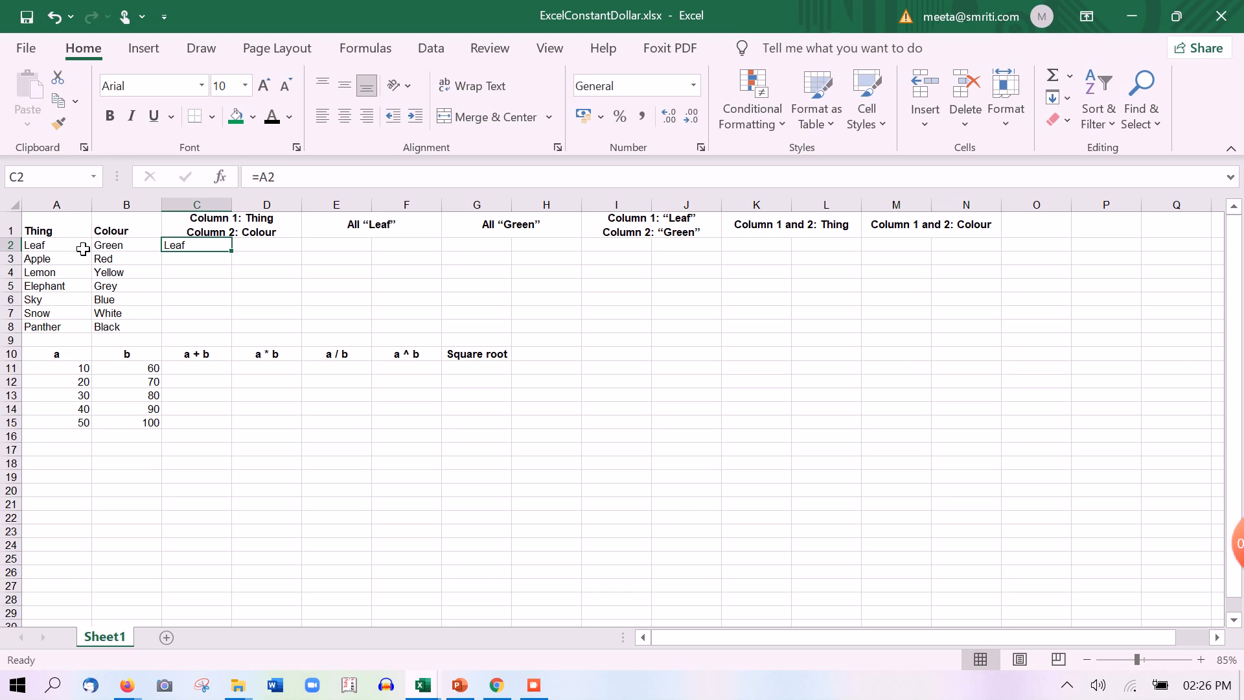
right_click(204, 249)
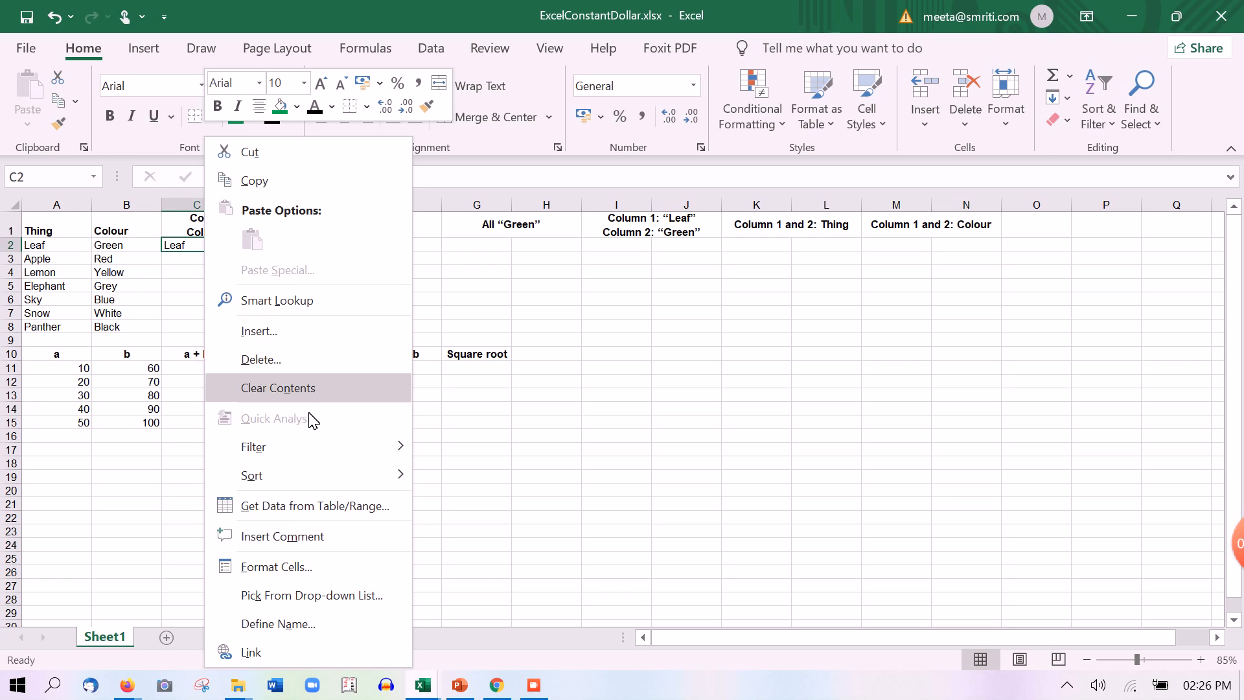
click(261, 182)
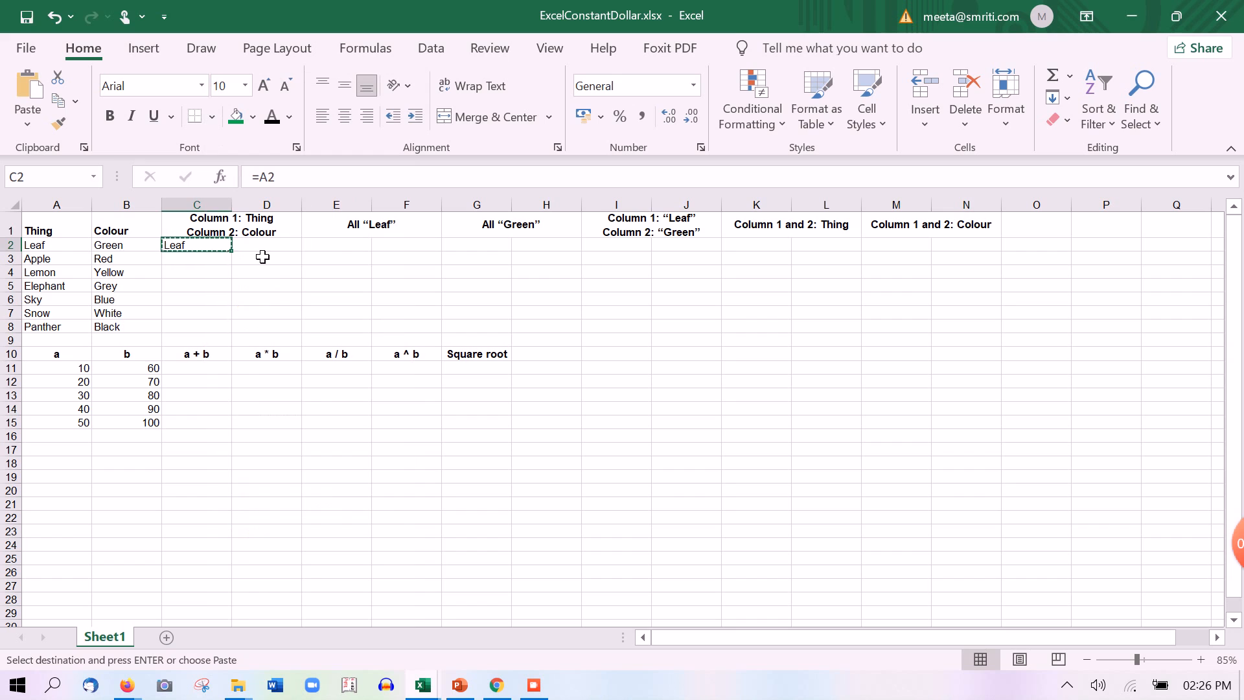
click(263, 252)
right_click(262, 252)
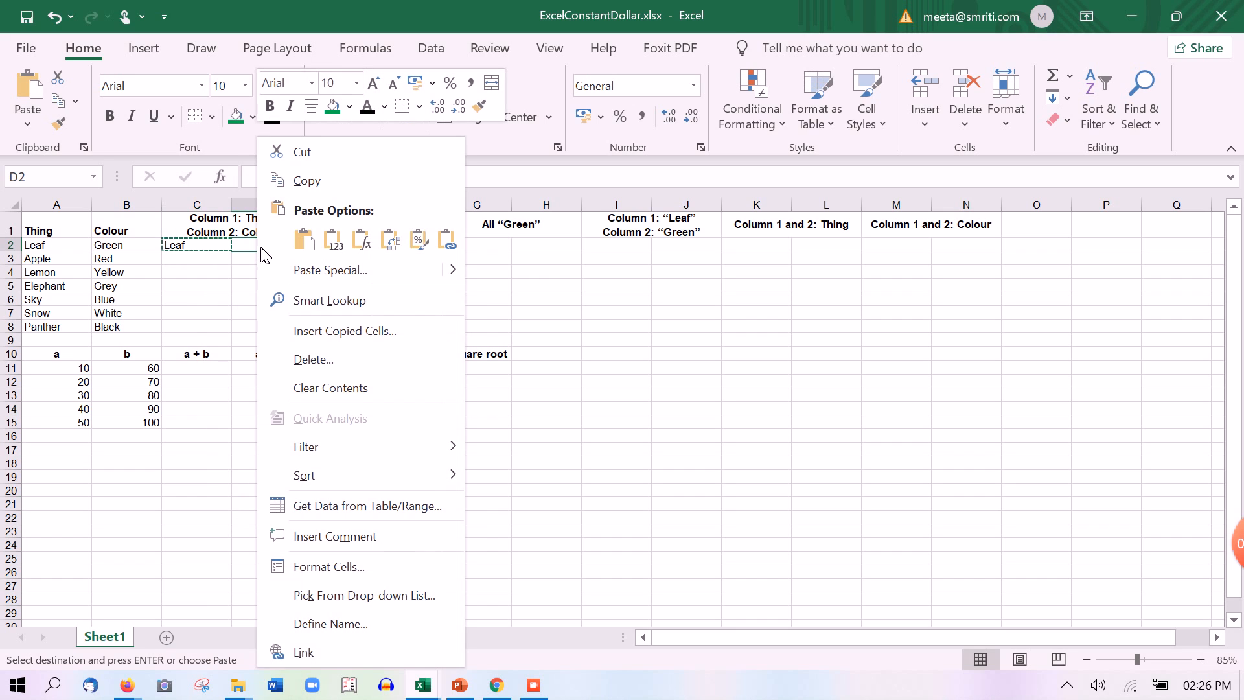
click(318, 255)
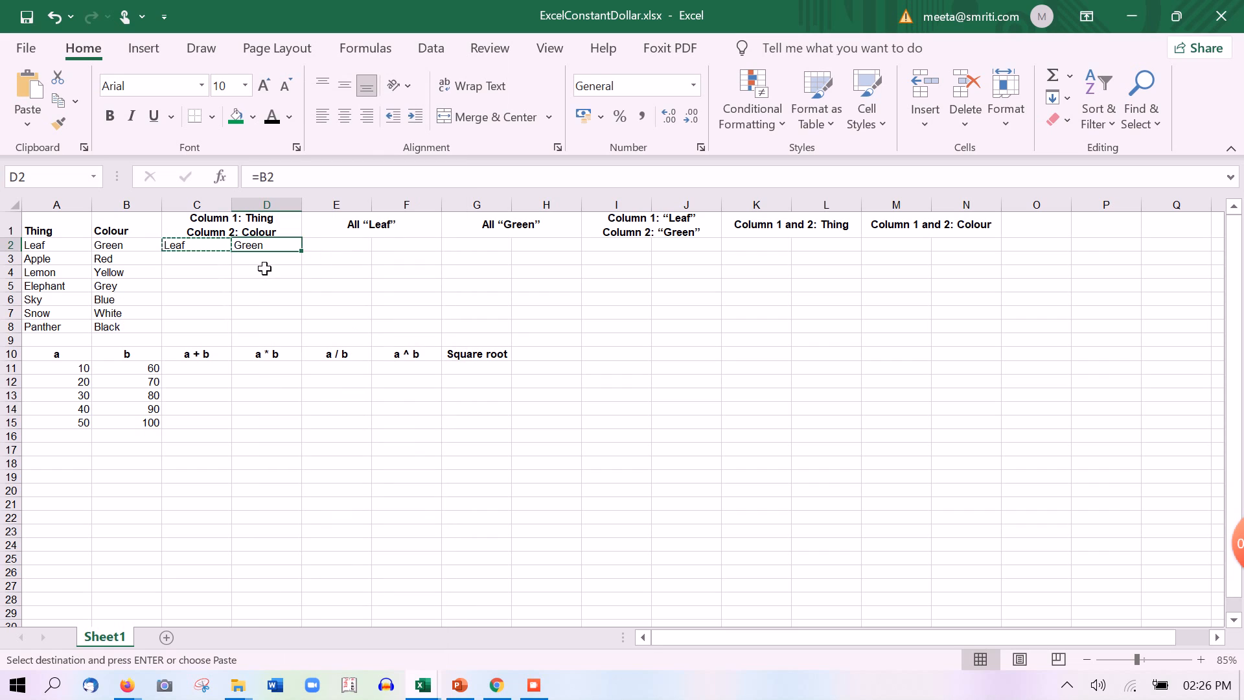
key(Down)
key(Escape)
key(Up)
key(Left)
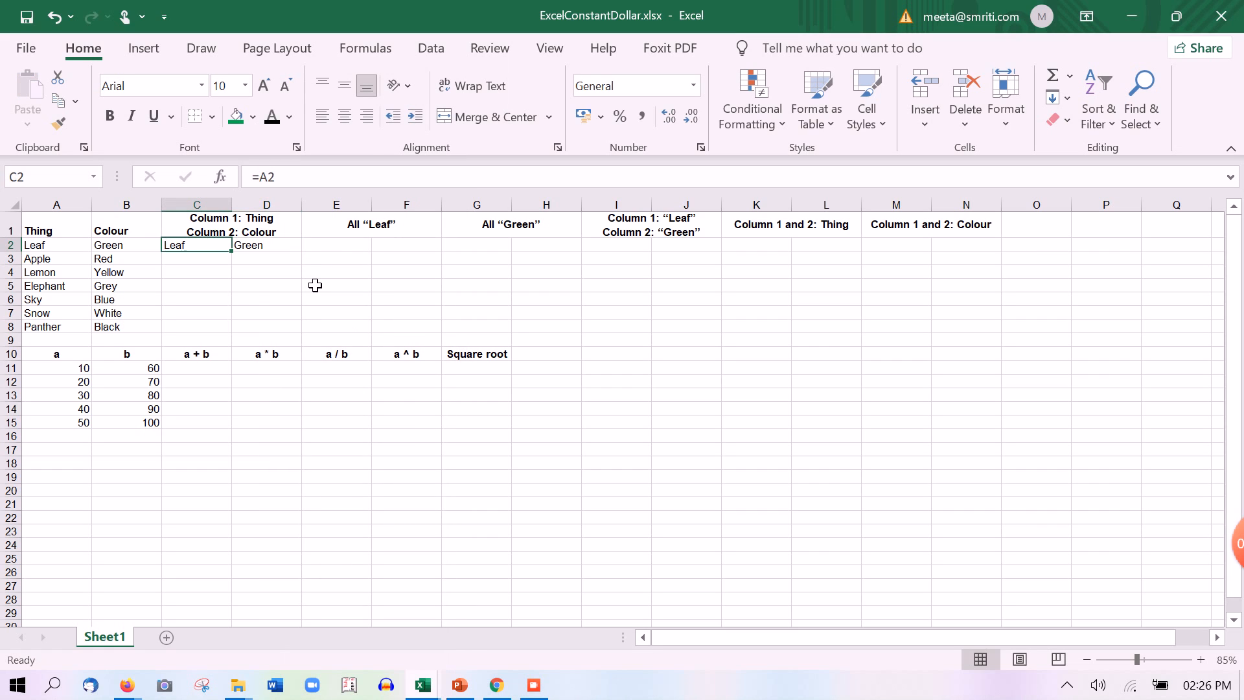
Step: Compare the formulas in C2 and D2, opening each cell for viewing and leaving it without edits
key(Right)
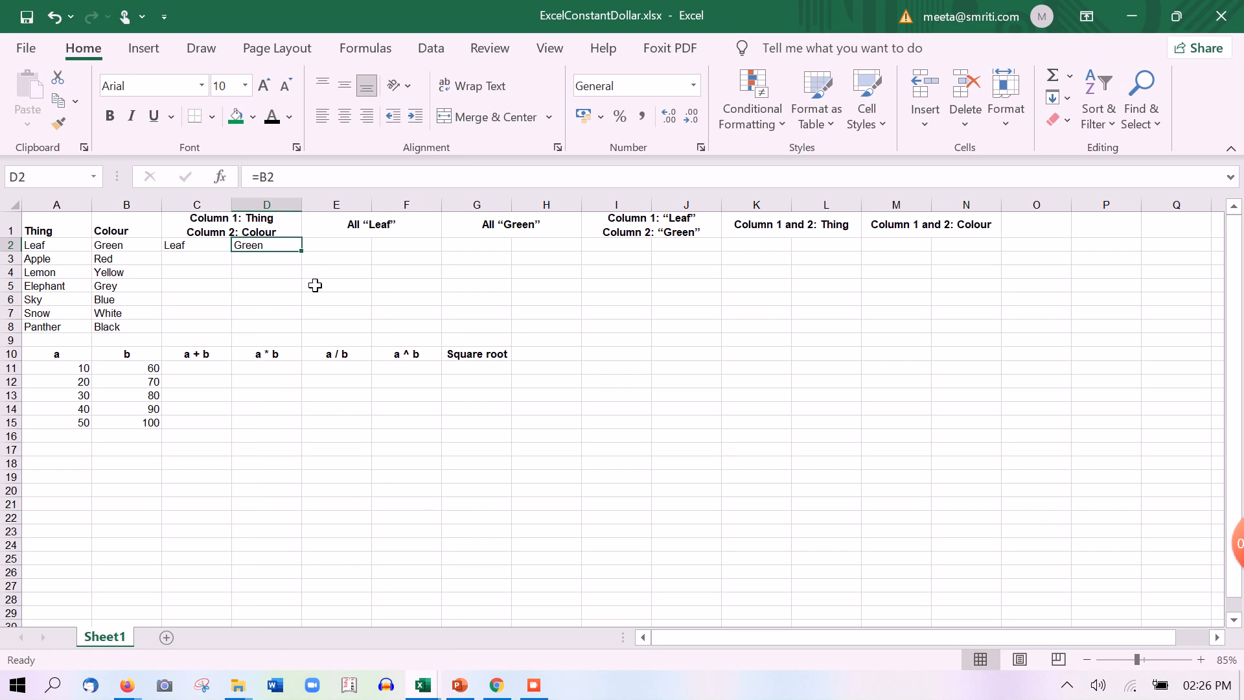
key(Left)
key(F2)
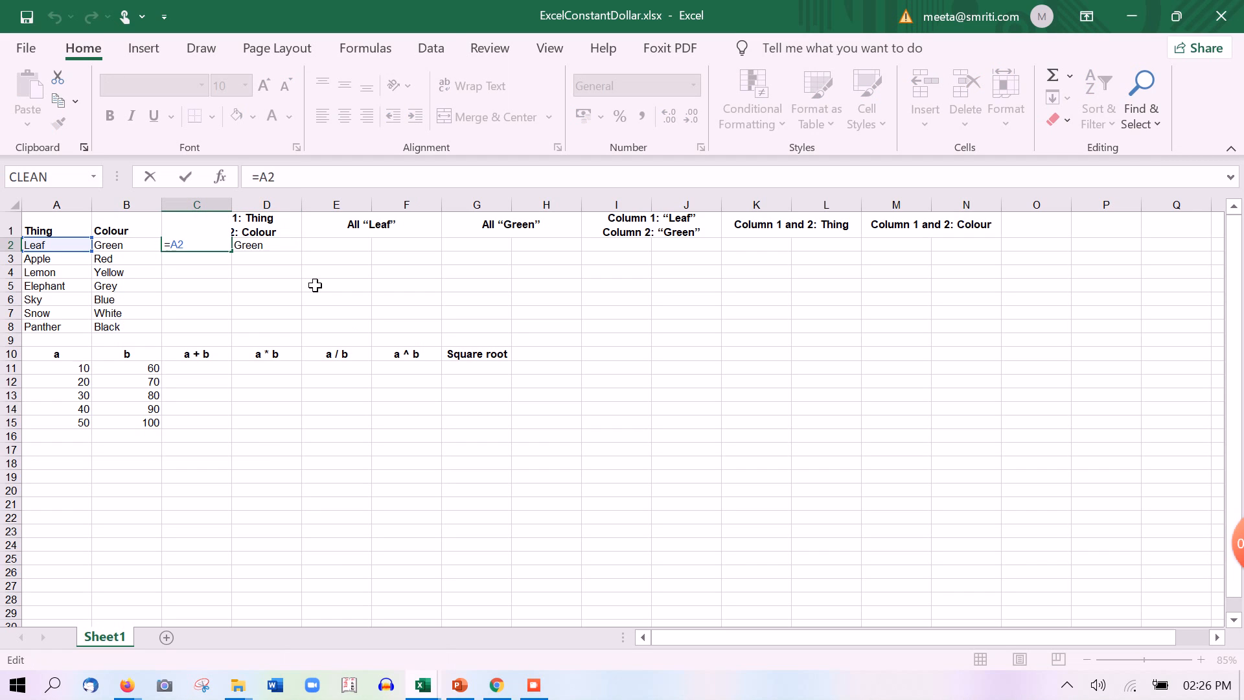
key(Escape)
key(Right)
key(F2)
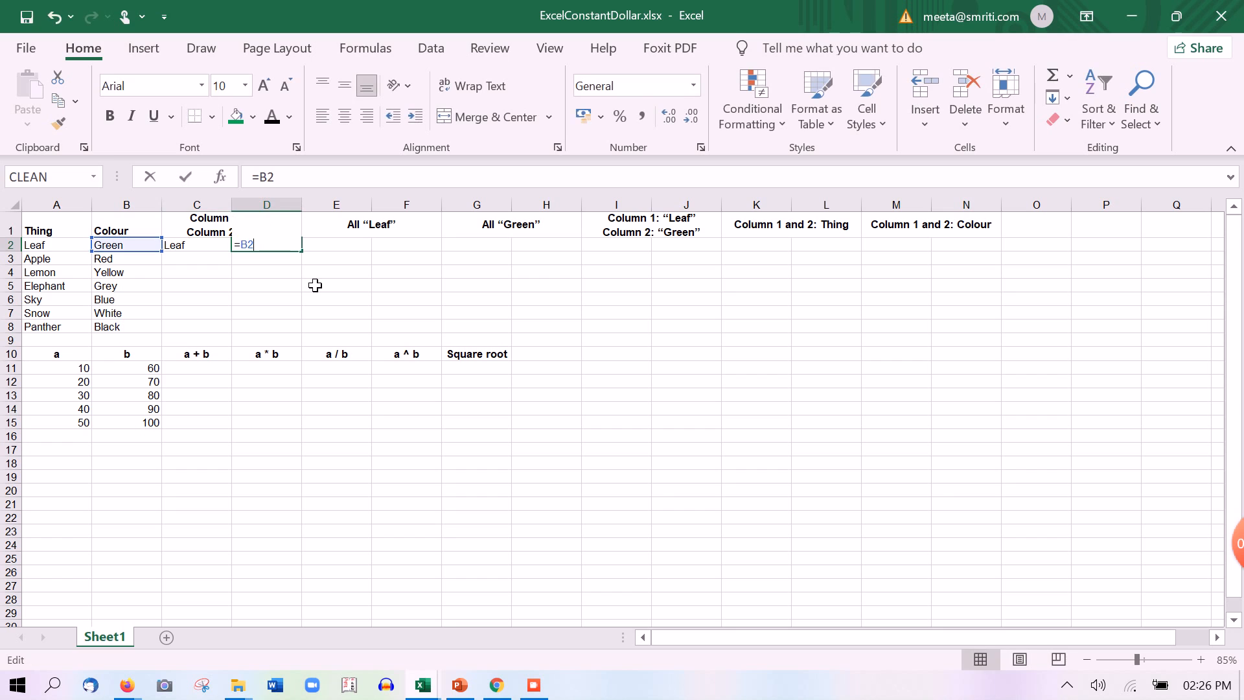
key(Escape)
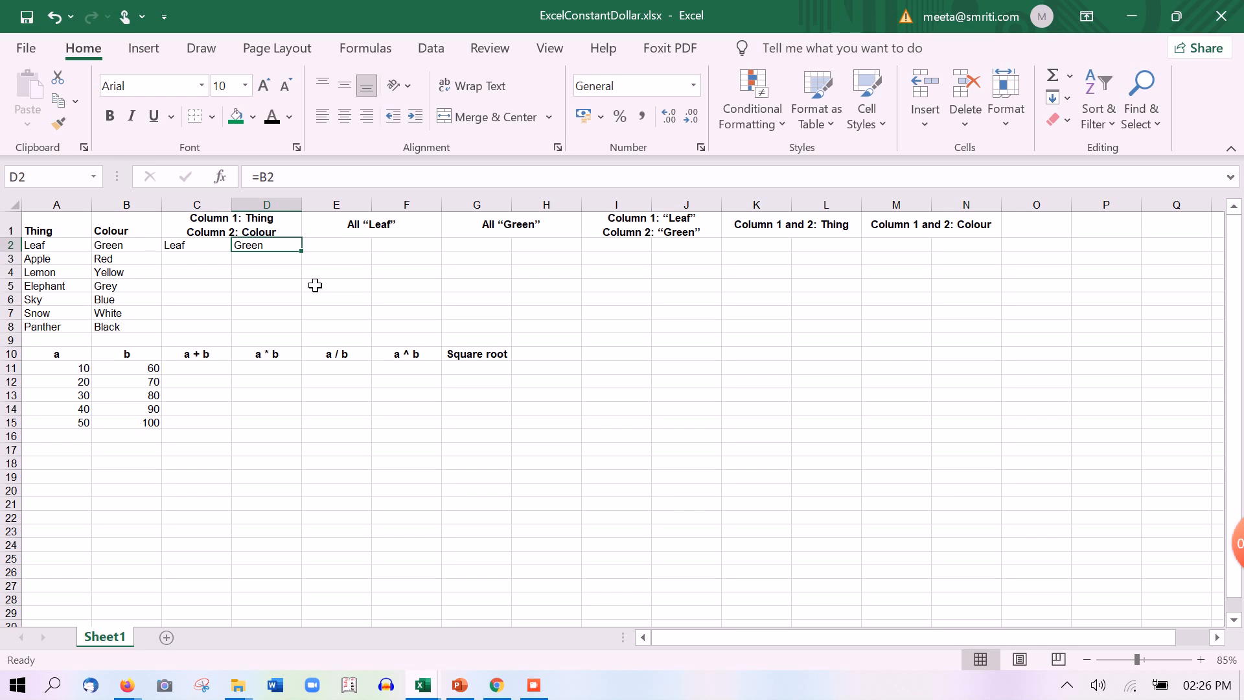
Step: Copy the formula in C2 and paste it into C3
key(Left)
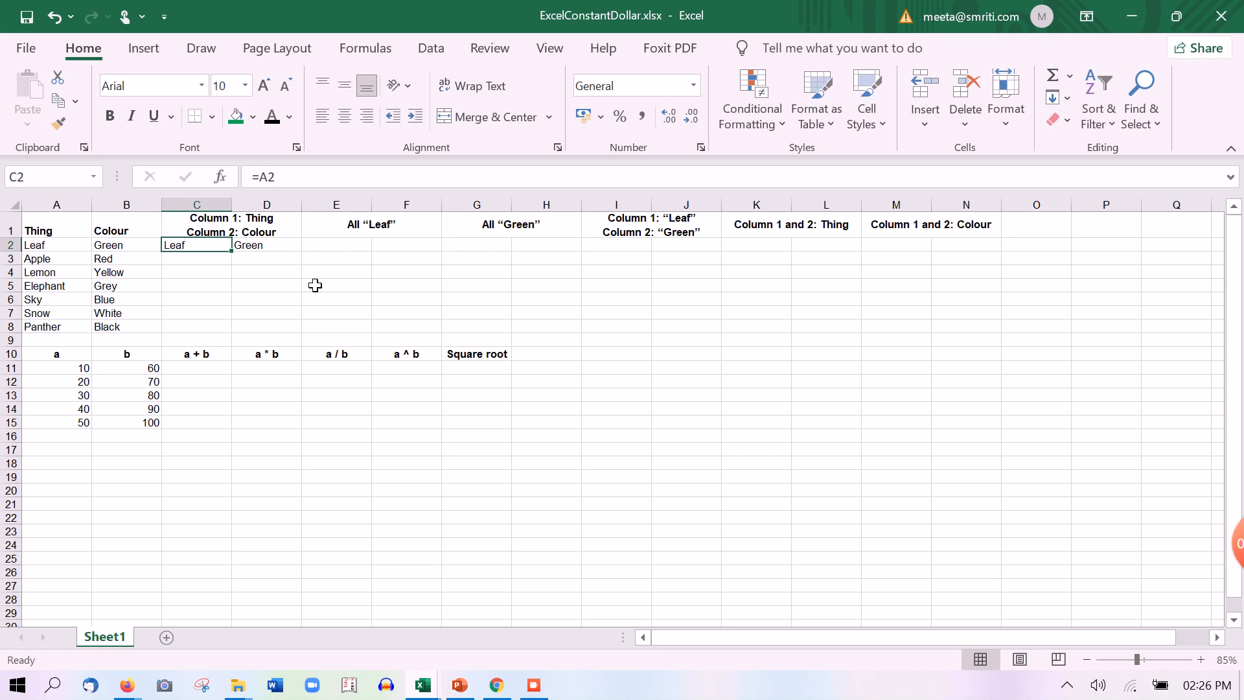
key(ctrl+c)
key(Down)
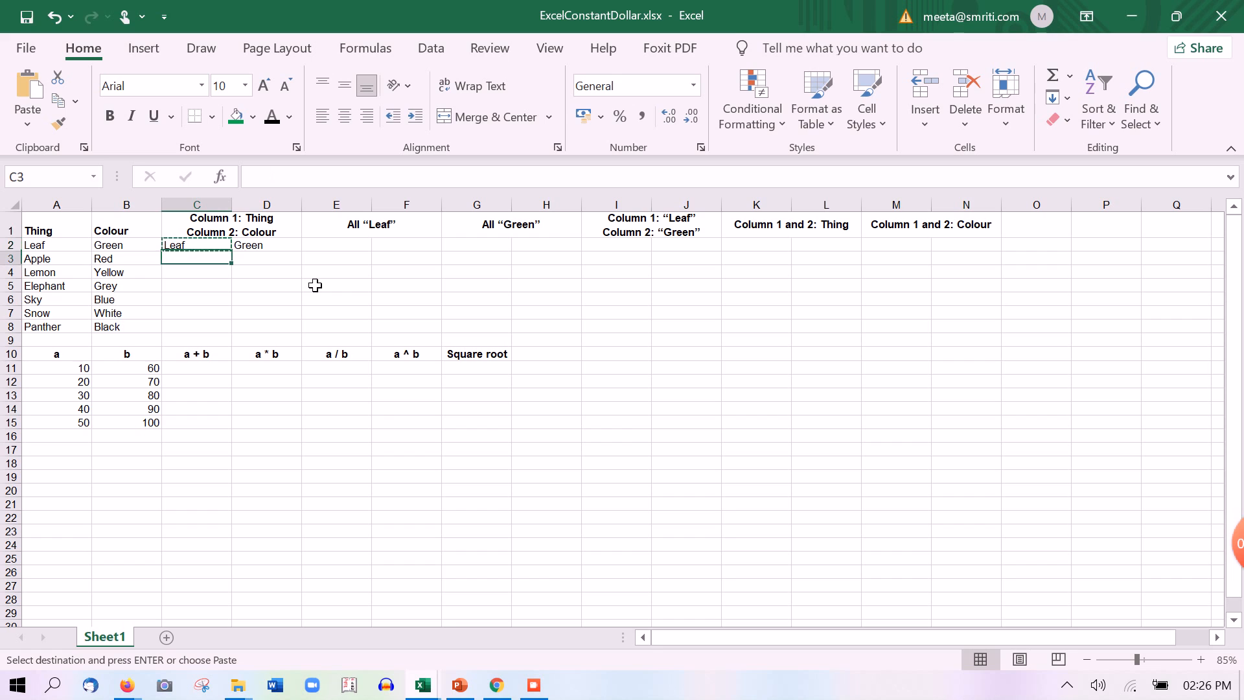
key(ctrl+v)
Step: Examine row 3's source cells and compare the references used by the formulas in C3 and C2
key(Up)
key(Down)
key(Left)
key(Left)
key(Right)
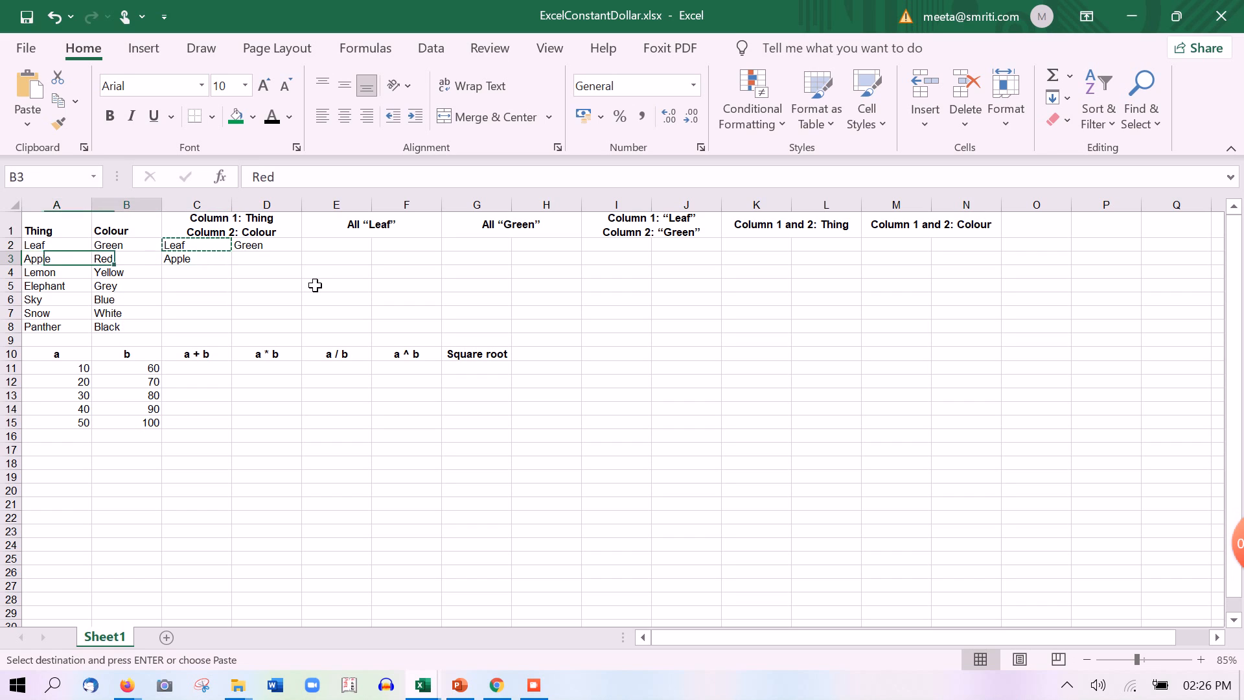
key(Right)
key(F2)
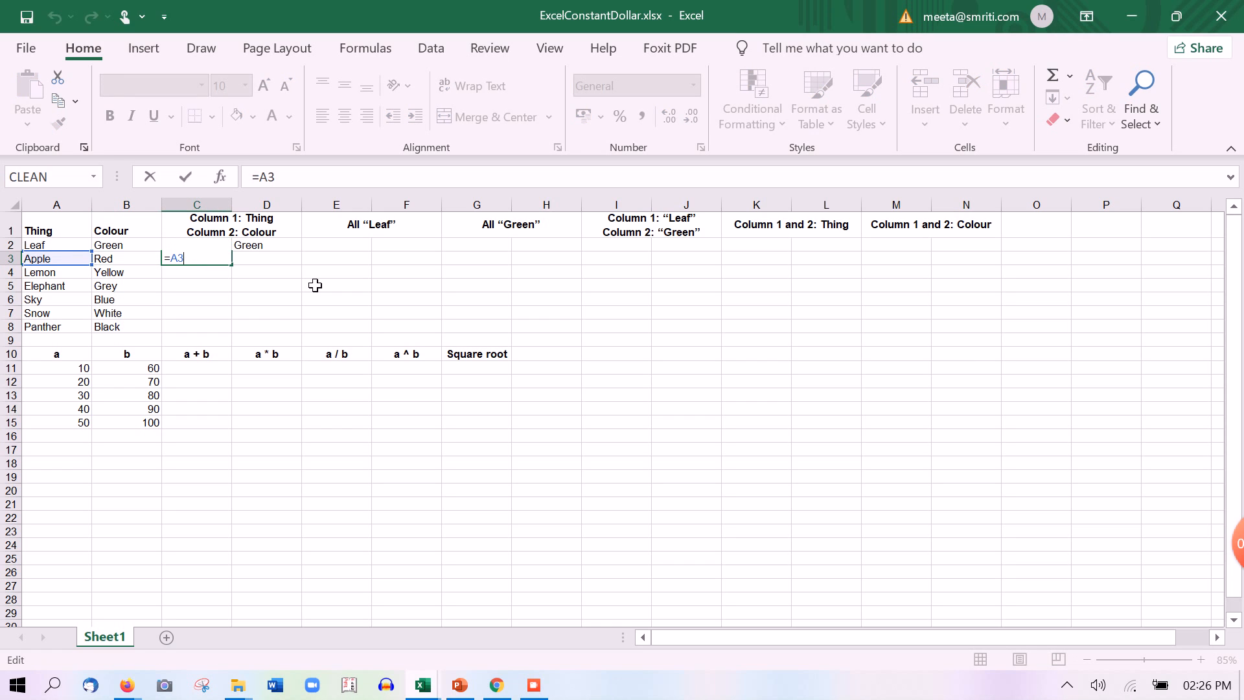
key(ctrl+Return)
key(Up)
key(F2)
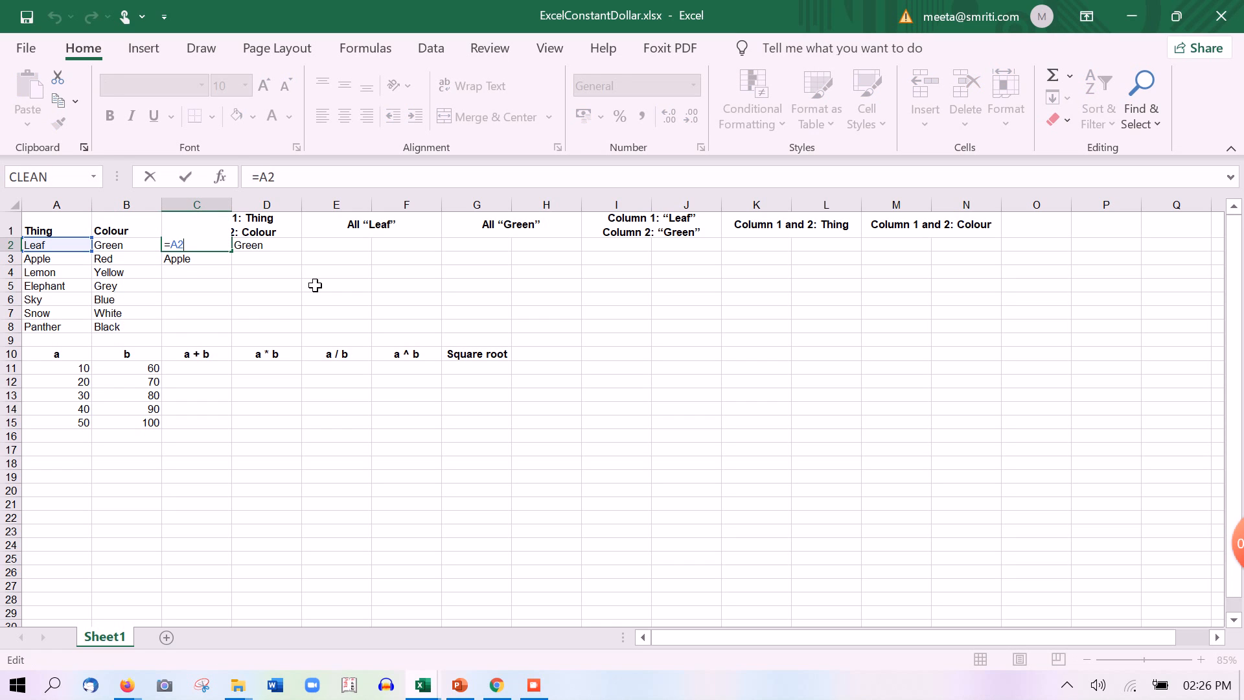
key(Return)
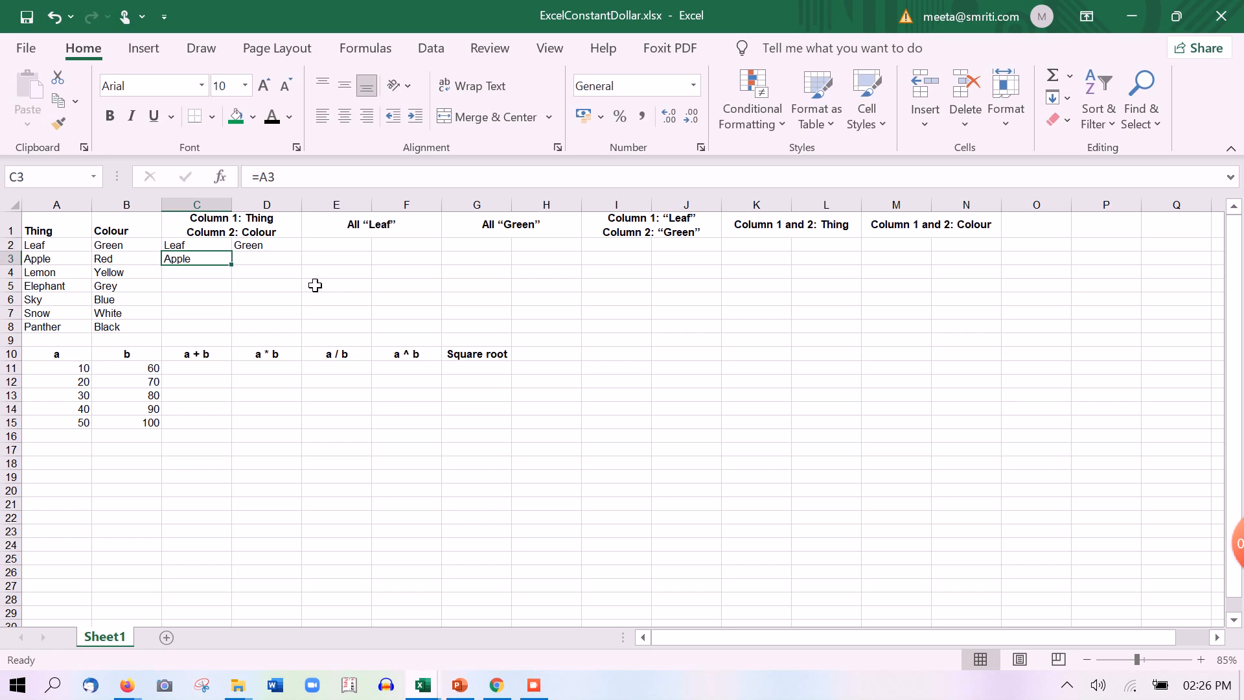
Step: Delete the formulas in C3 and D2, and return to C2
key(Delete)
key(Up)
key(Right)
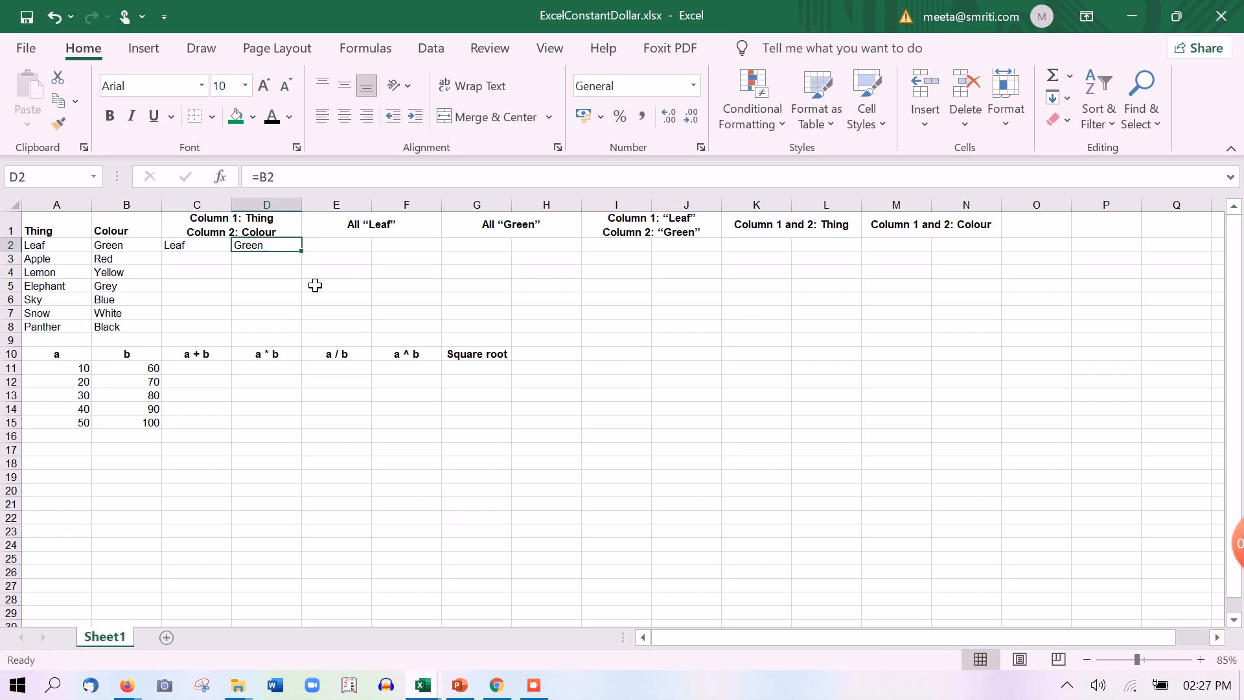
key(Delete)
key(Left)
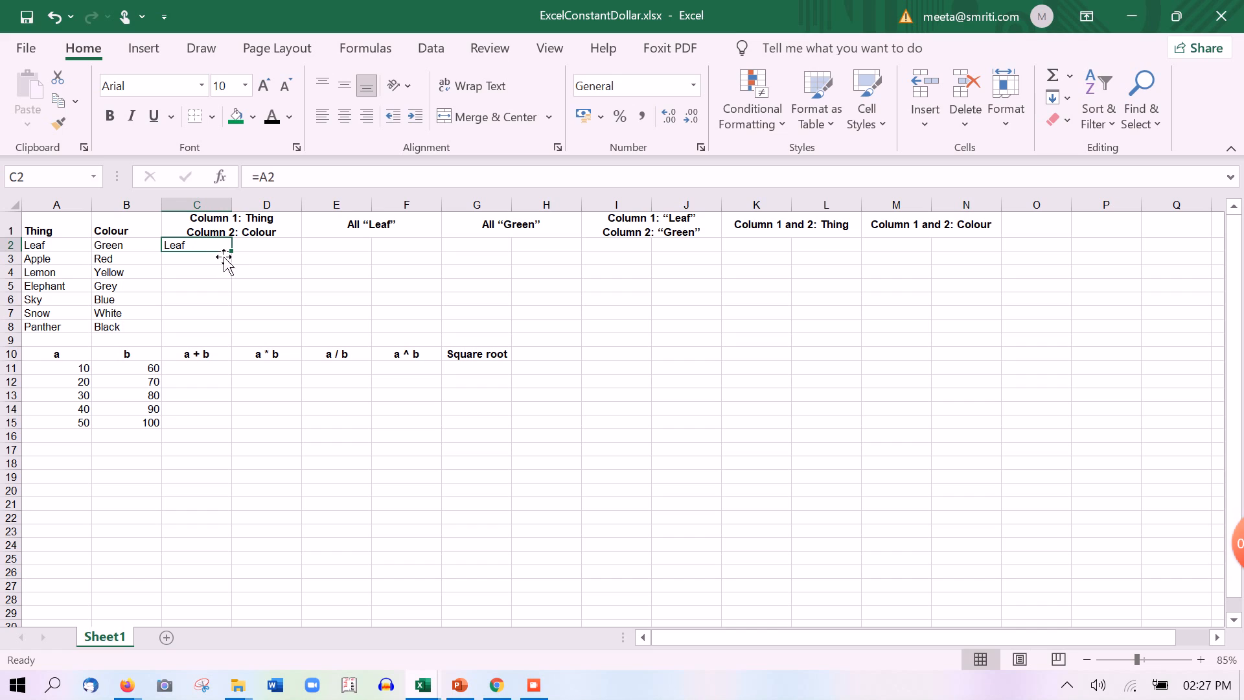
Step: Use the fill handle to extend C2's formula to D2 and both cells down to row 8, and undo the downward fill
drag(240, 261, 300, 257)
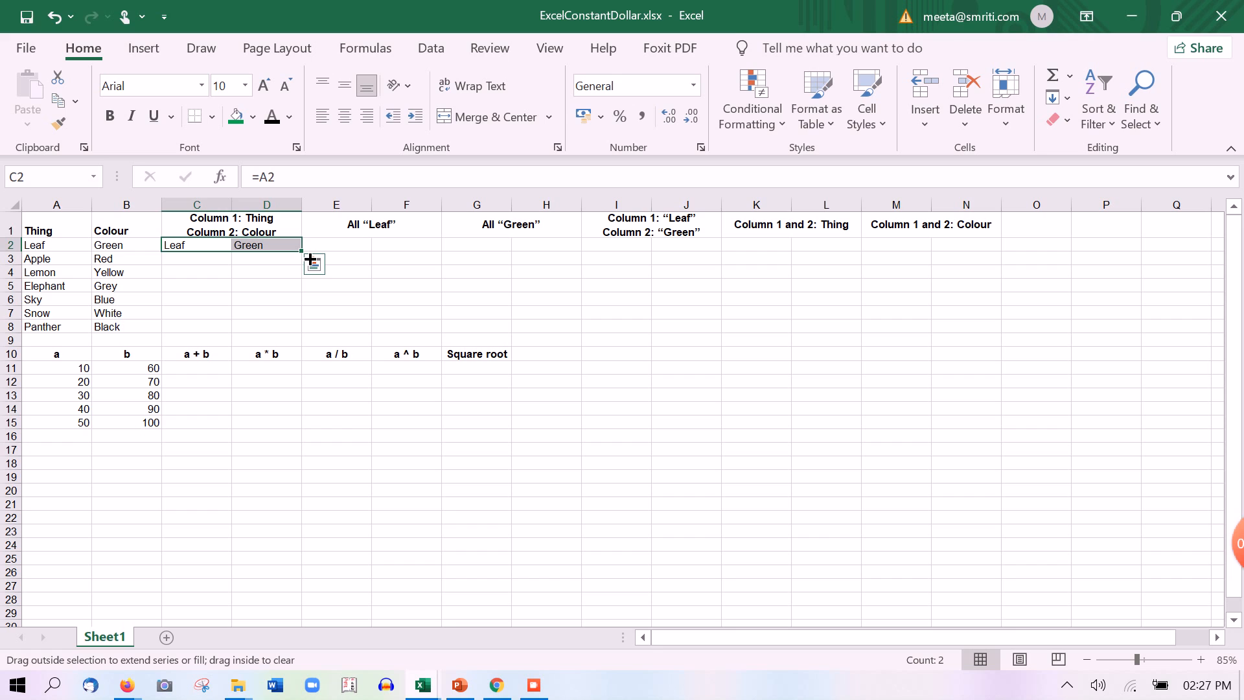
drag(310, 259, 309, 335)
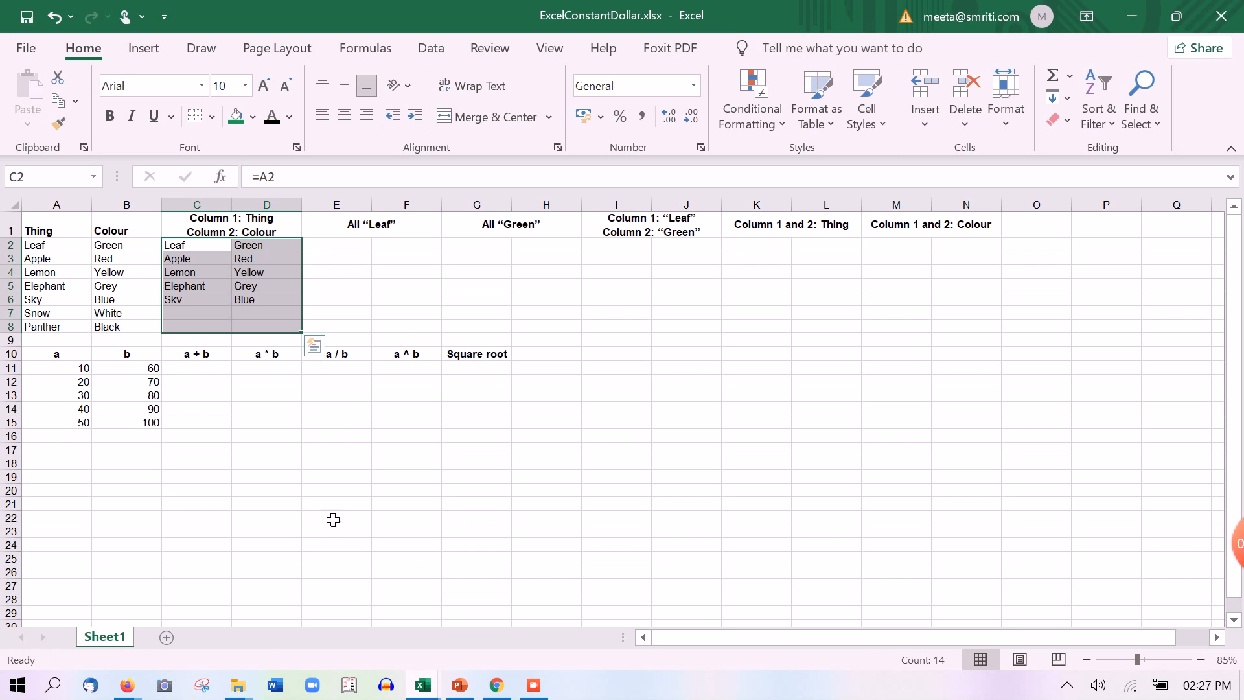
key(ctrl+z)
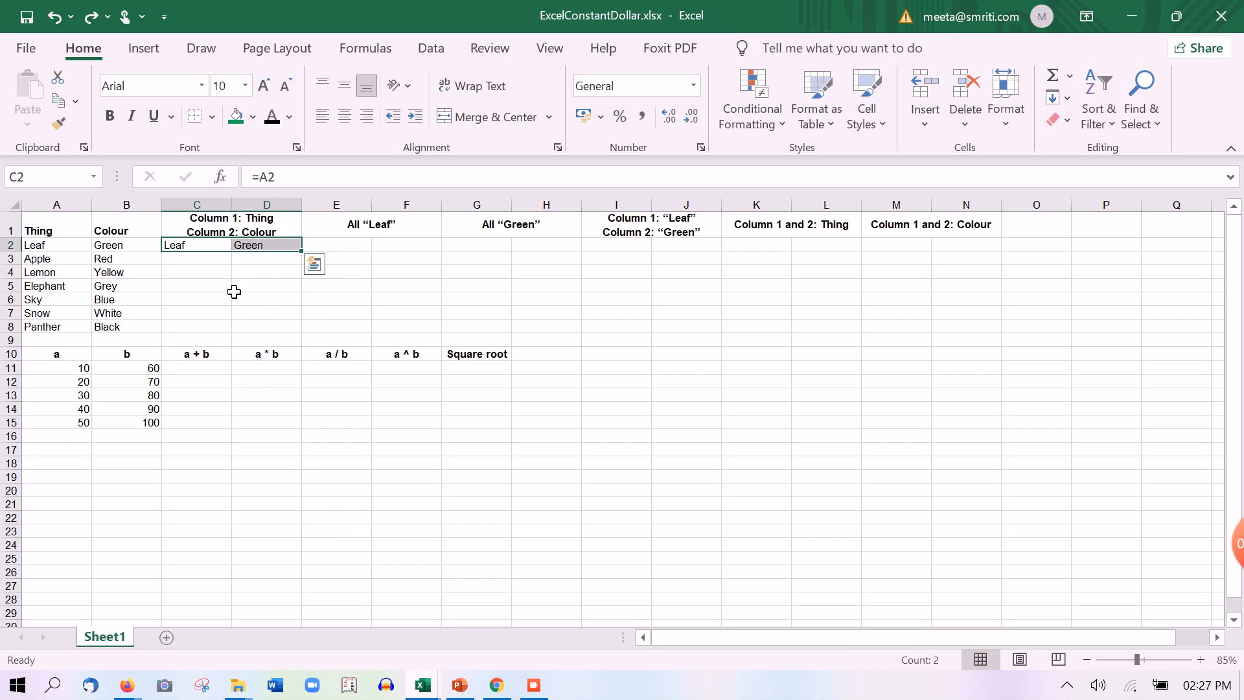
Step: Fill the formula from C2 across and down through D8 again with the fill handle
click(224, 247)
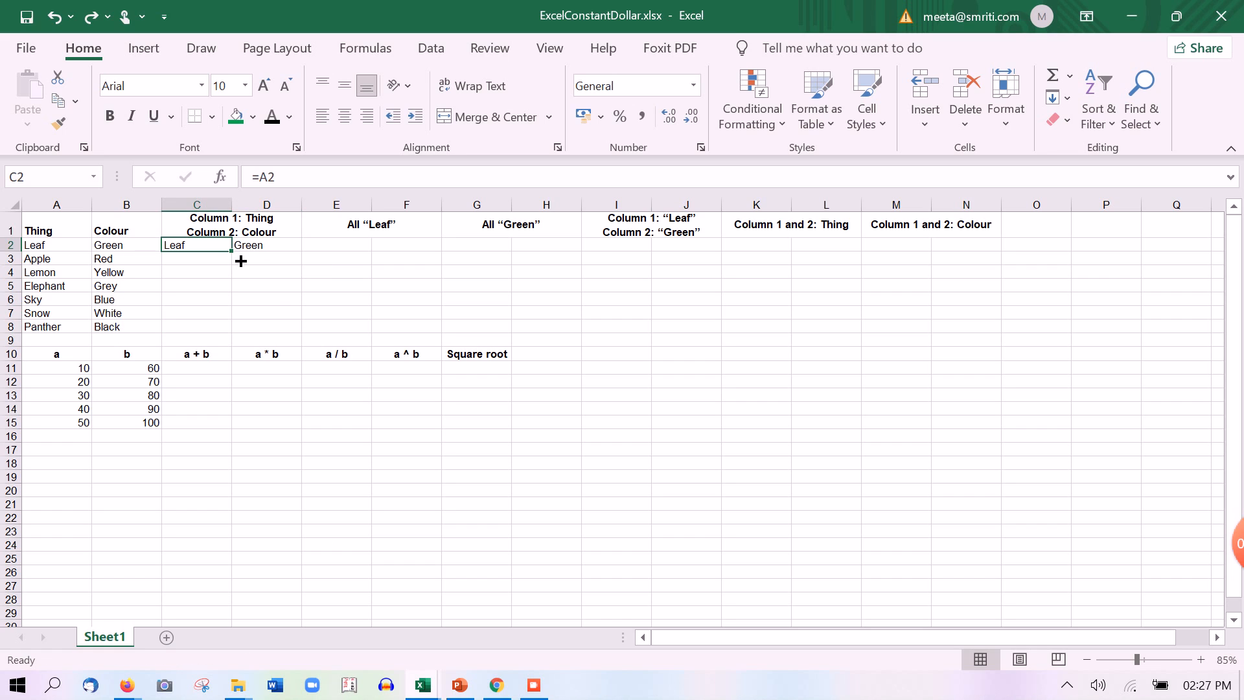
drag(232, 251, 301, 341)
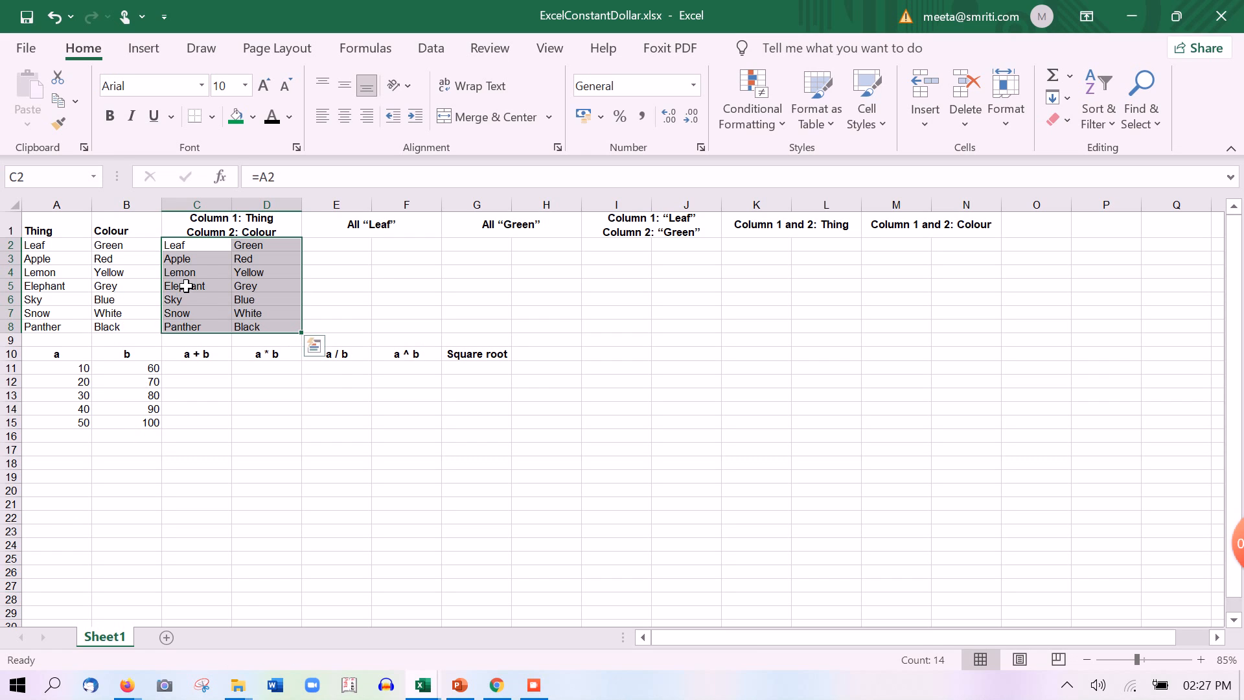
click(186, 287)
Step: Undo the fills across C2:D8 until only the formula in C2 remains
click(208, 249)
key(ctrl+z)
key(ctrl+z)
key(ctrl+z)
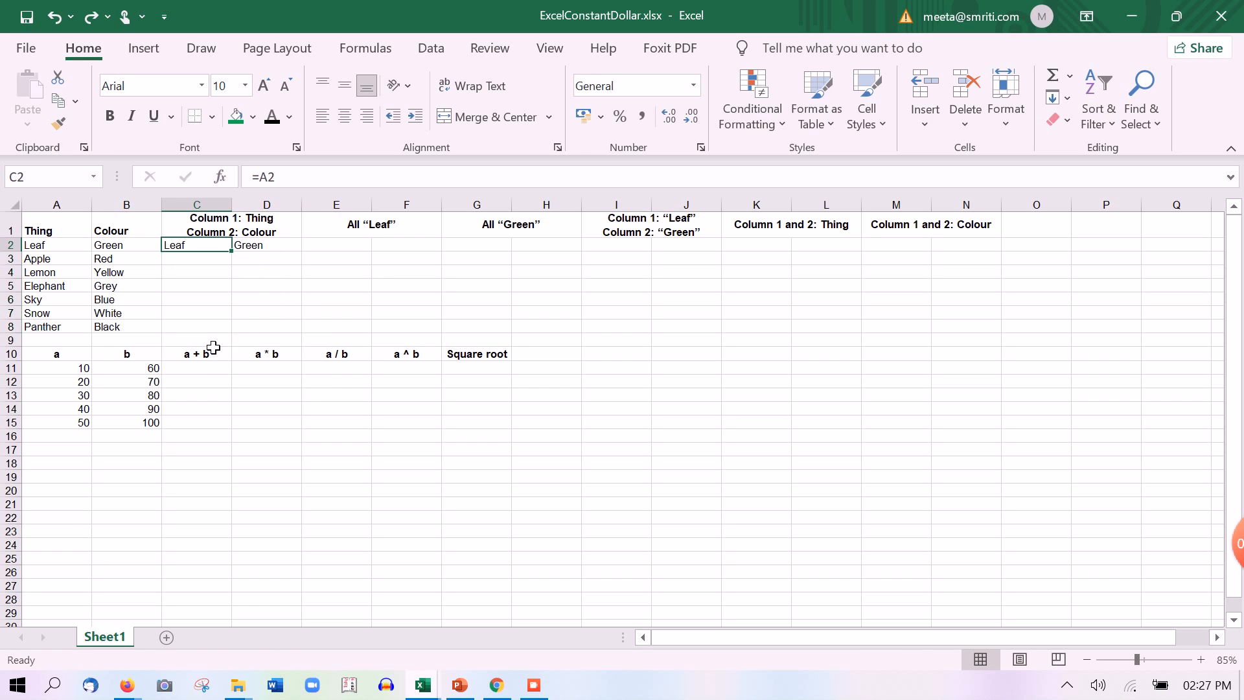
key(ctrl+z)
Step: Use Fill Right to extend C2's formula into D2, and Fill Down to extend C2:D2 through row 8
key(shift+Right)
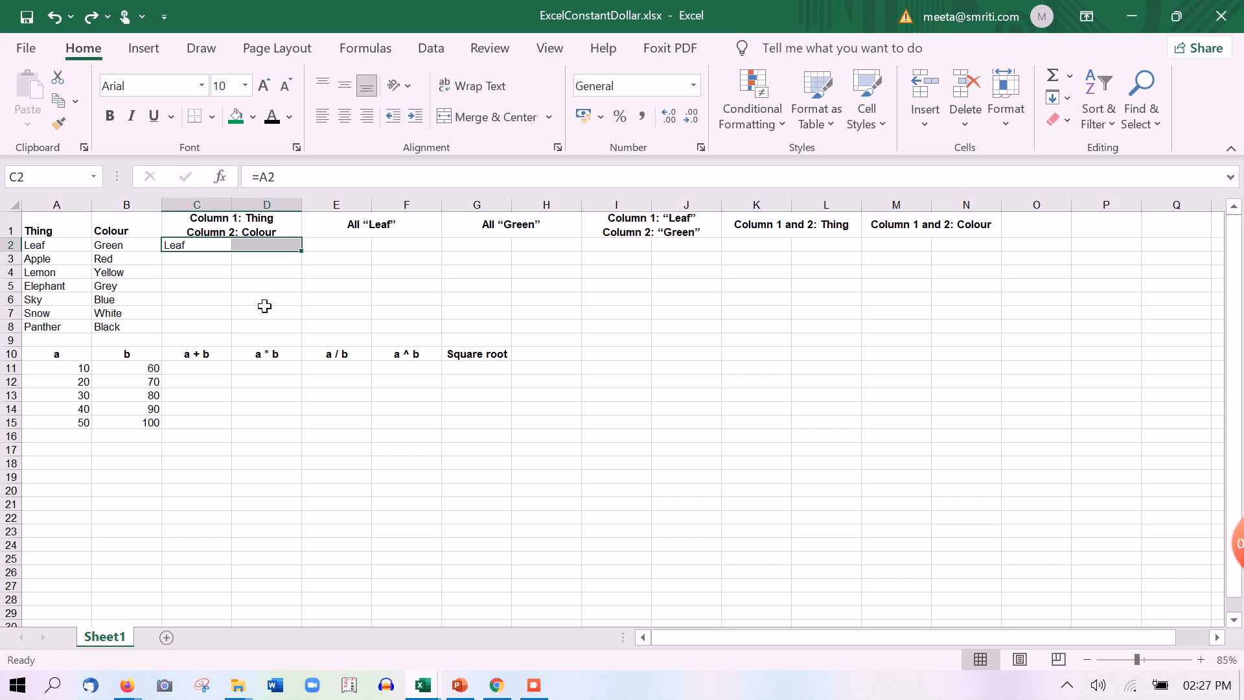
key(ctrl+r)
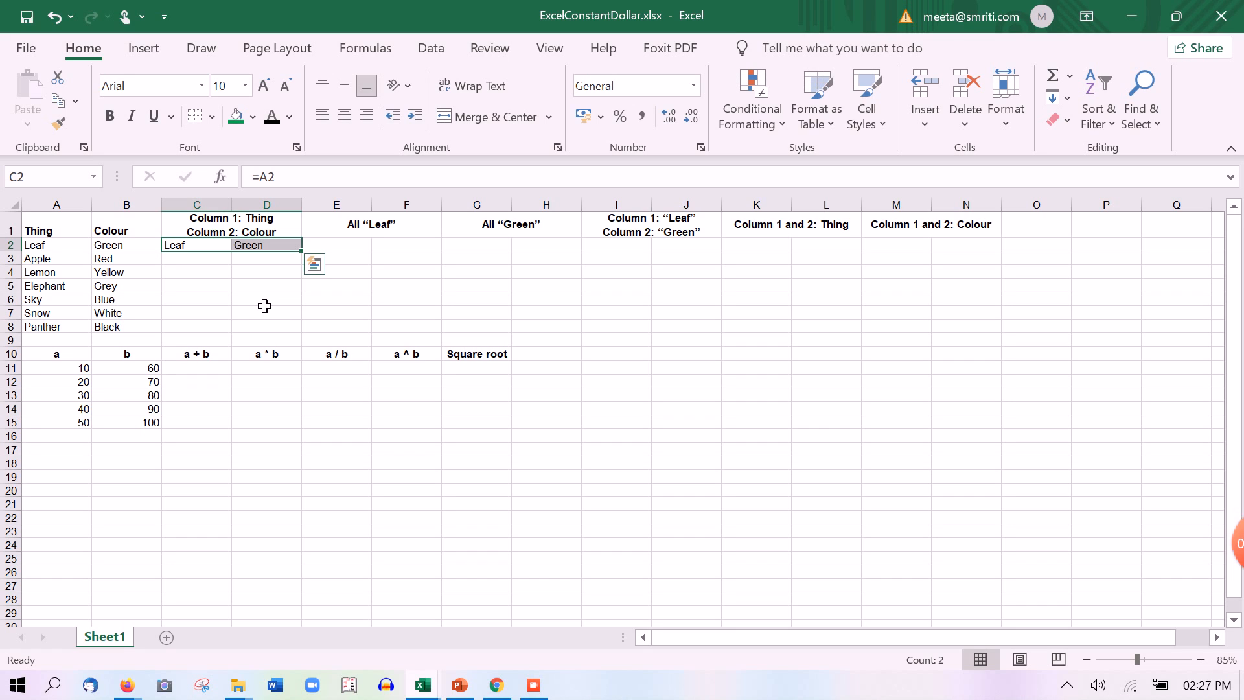
key(shift+Down)
key(shift+Down)
key(shift+Down)
key(shift+Down)
key(shift+Down)
key(shift+Down)
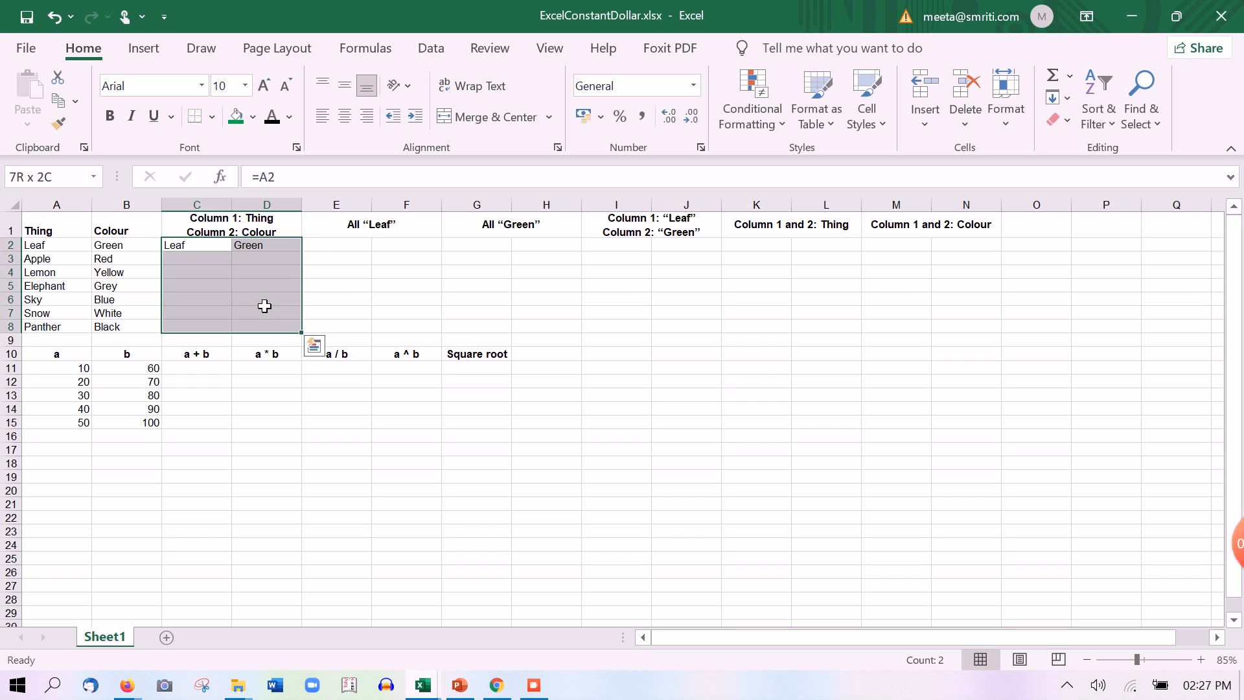
key(ctrl+d)
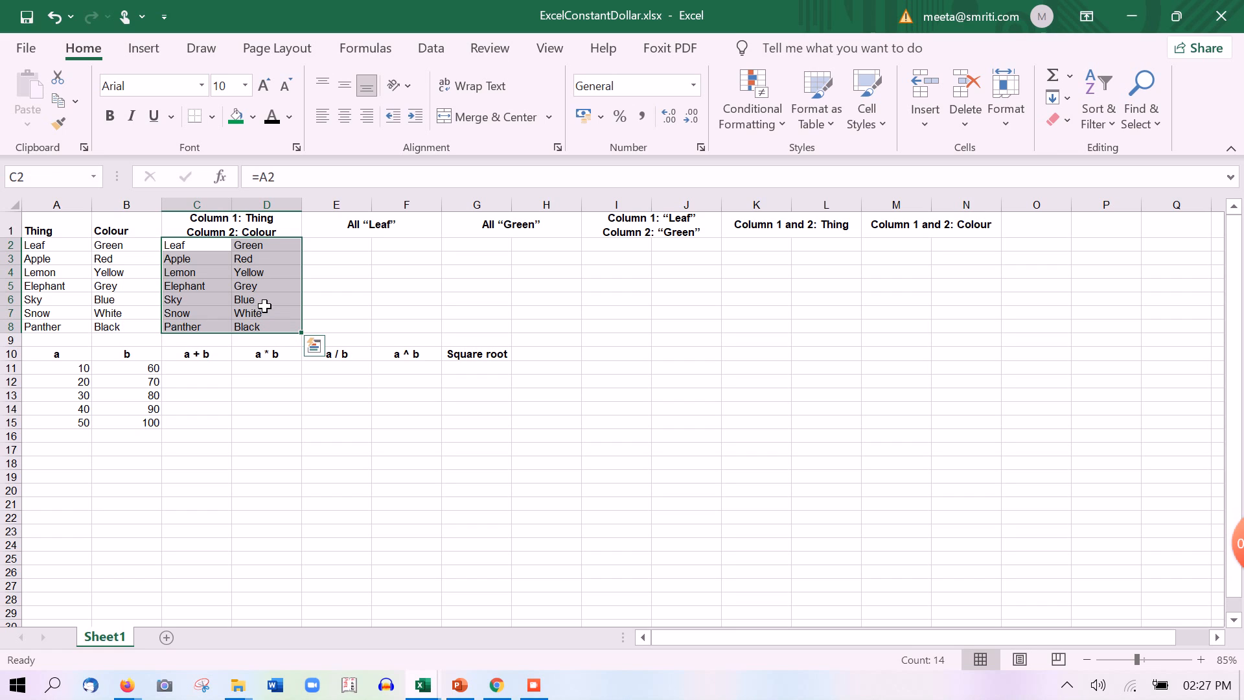
Step: Enter the formula =A2 in E2, under the All “Leaf” heading, picking cell A2 on the sheet
key(Right)
key(Right)
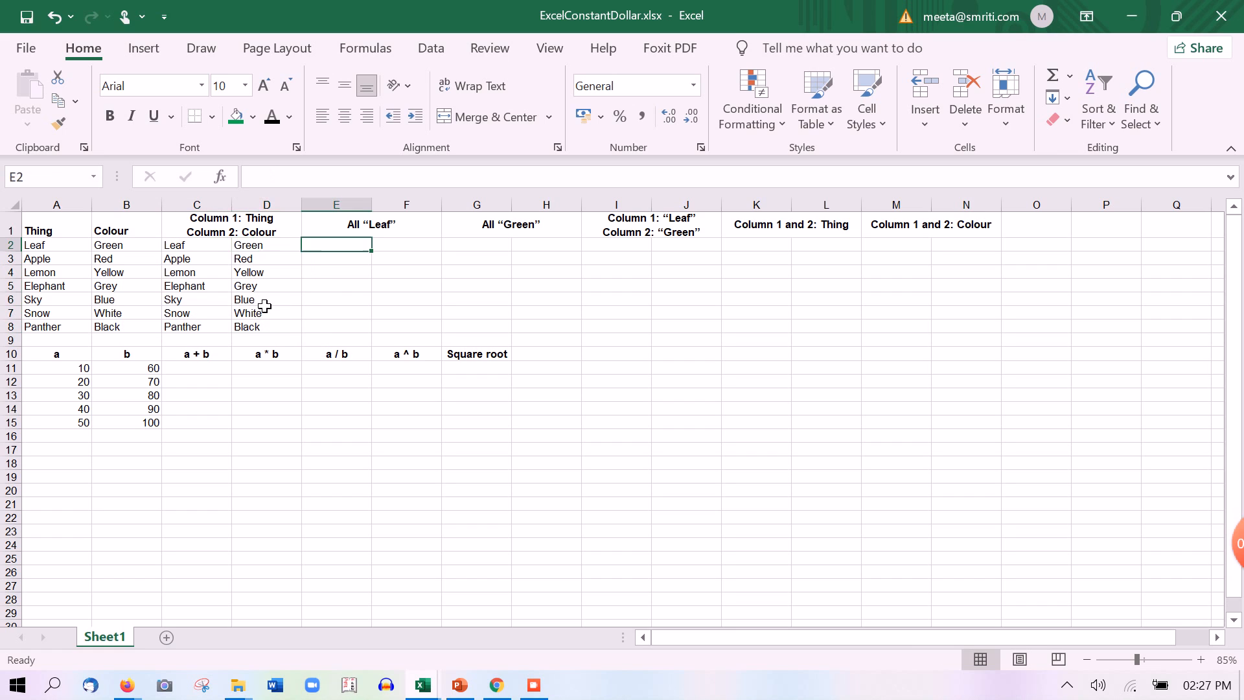
shift+click(430, 331)
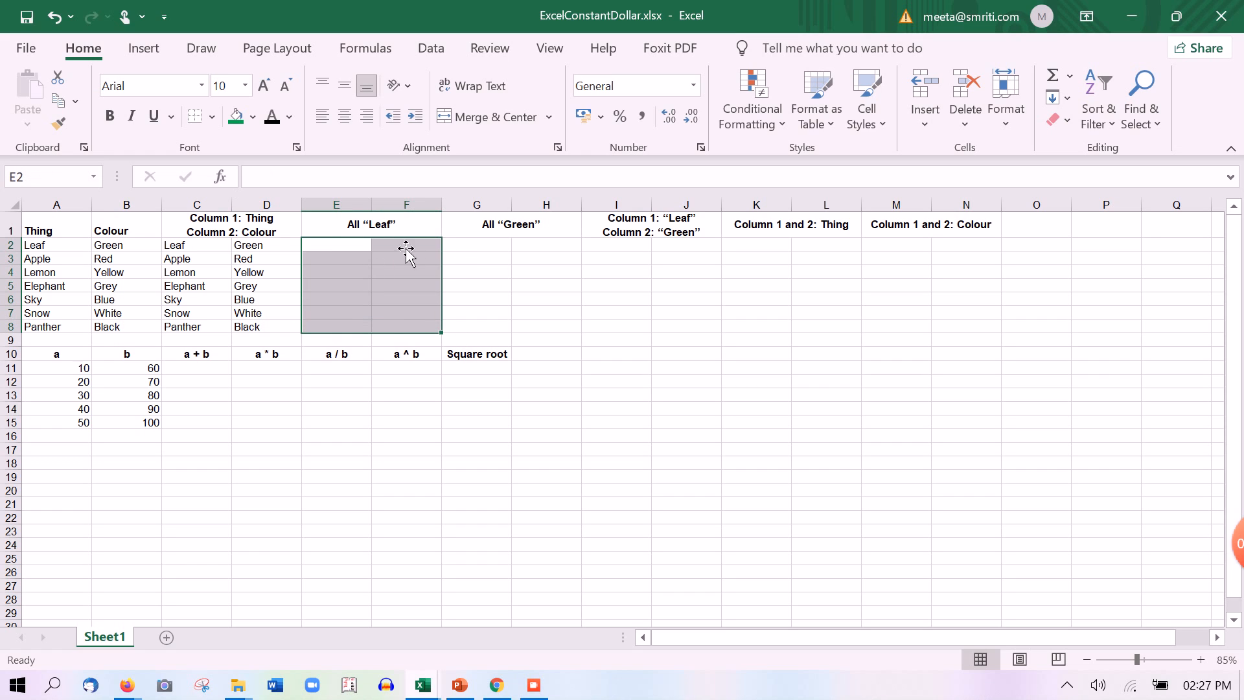
click(42, 247)
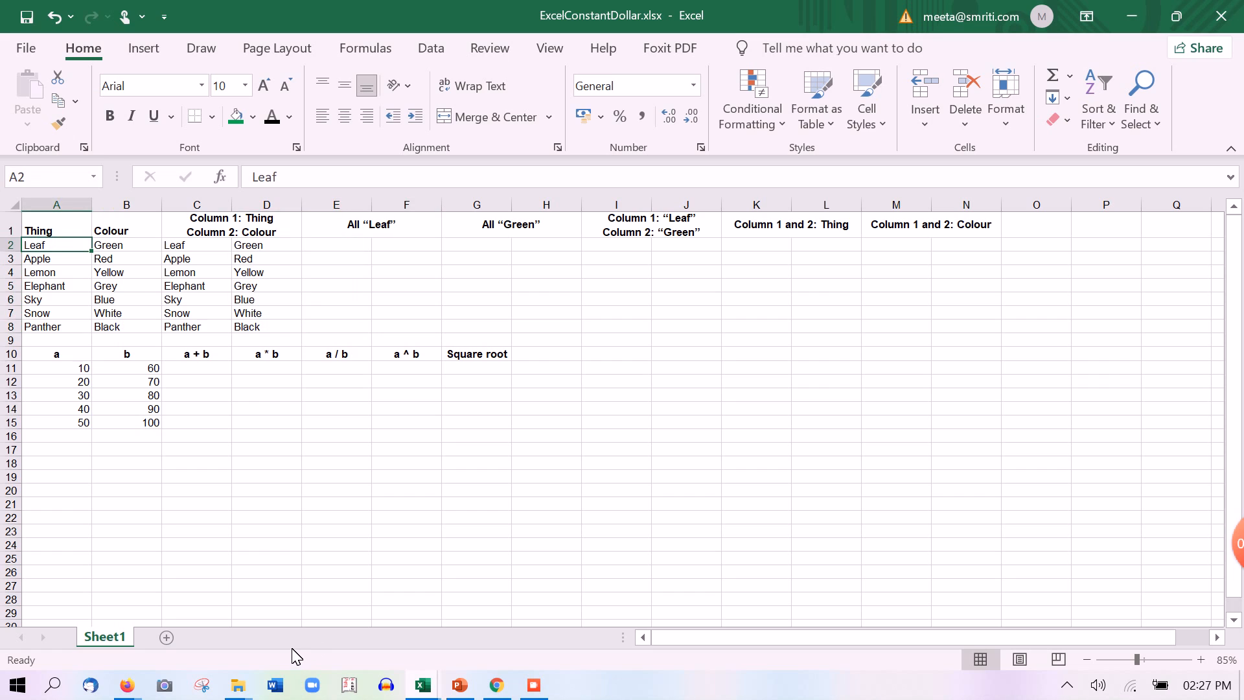
click(344, 251)
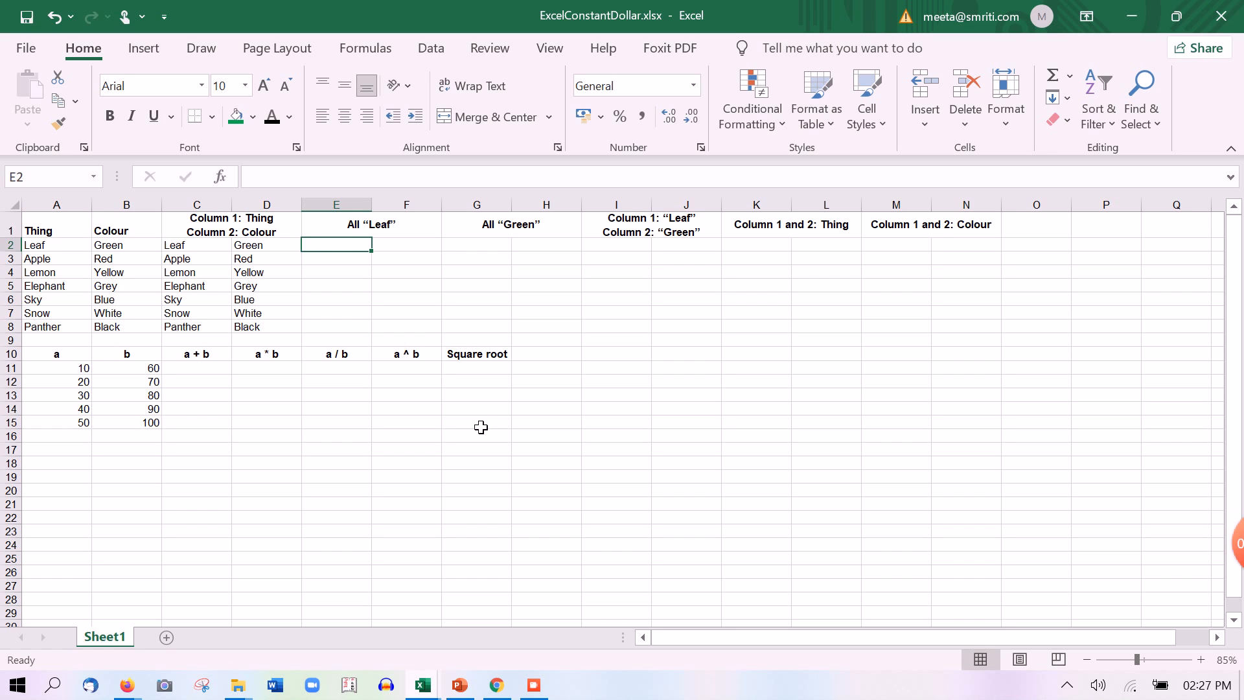
text(=)
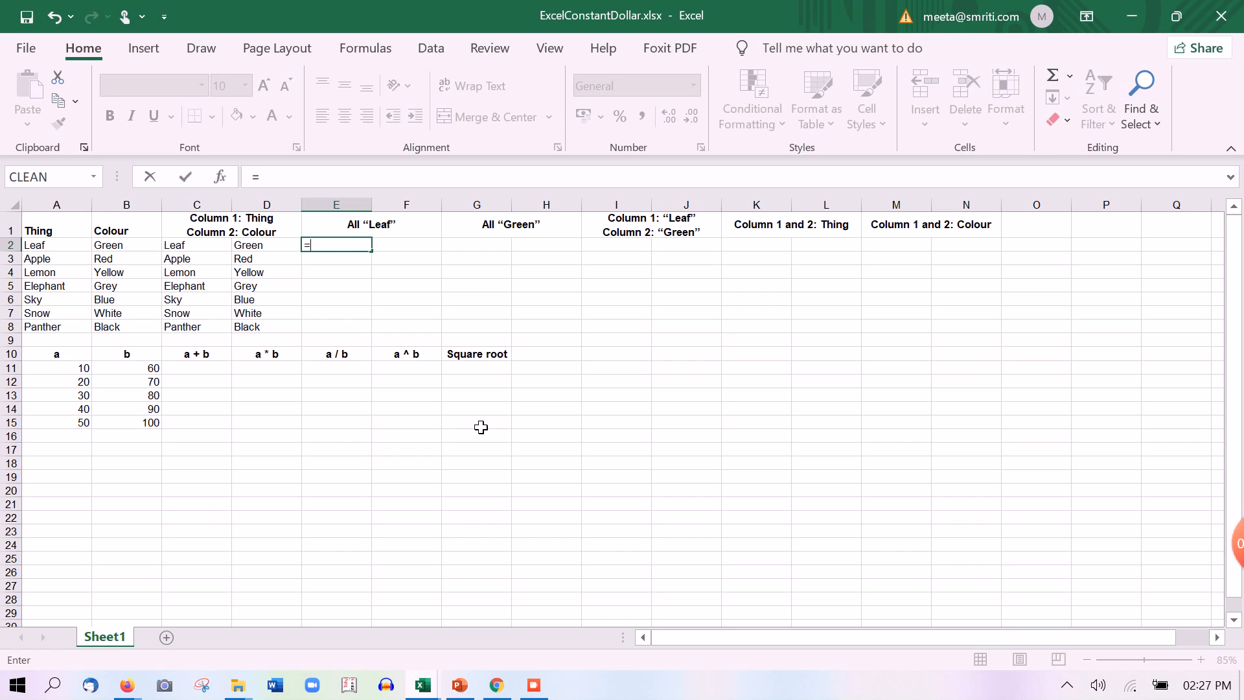
key(Left)
key(Left)
key(Left)
key(Return)
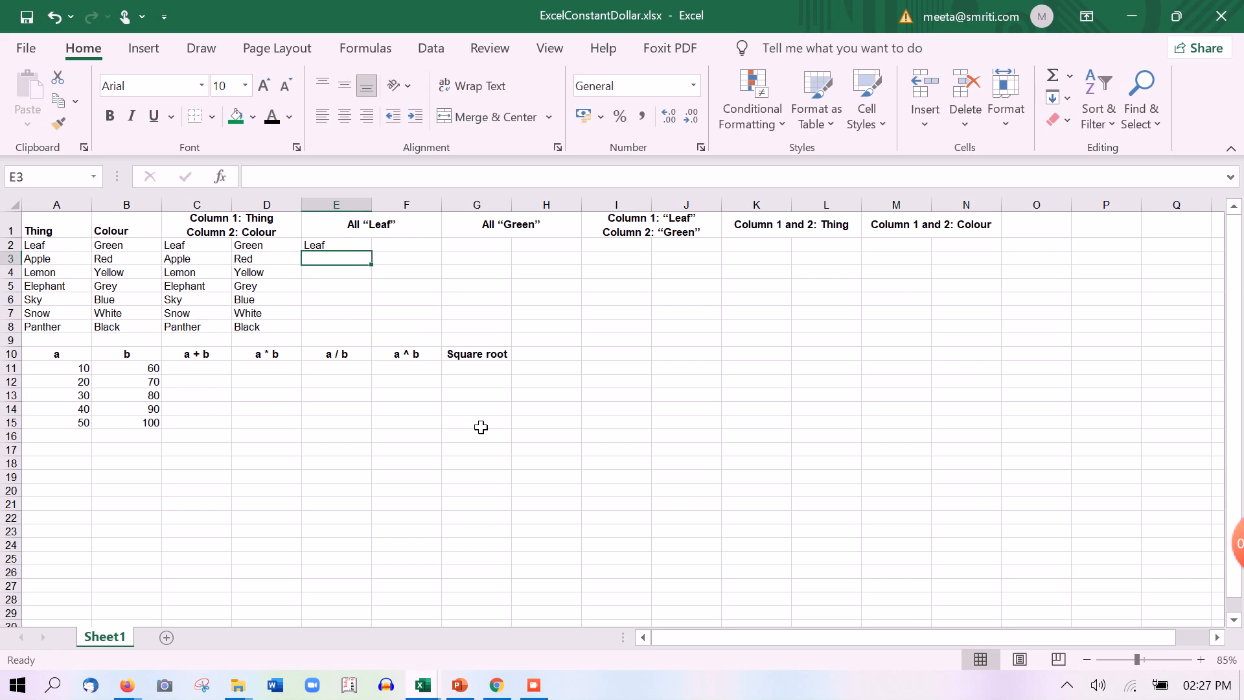
Step: Enter the formula =A2 in F2, picking cell A2 on the sheet as its reference
key(Up)
key(Right)
text(=)
key(Left)
key(Left)
key(Left)
key(Left)
key(Left)
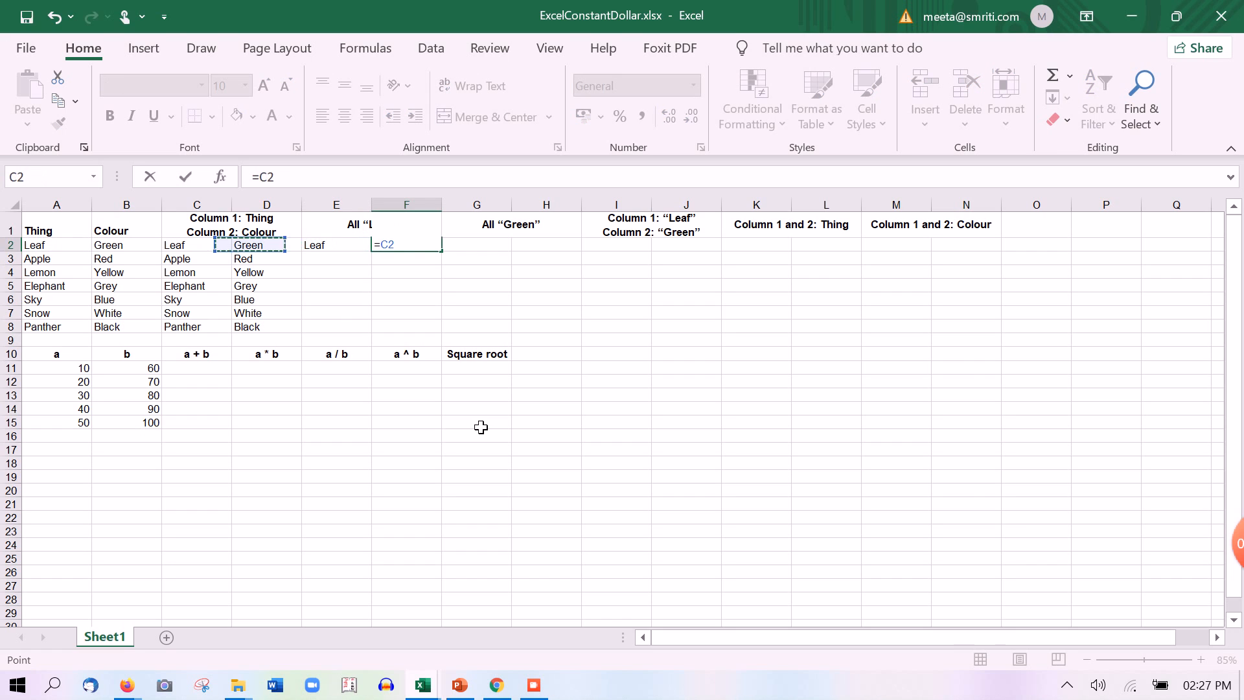
key(Return)
key(Up)
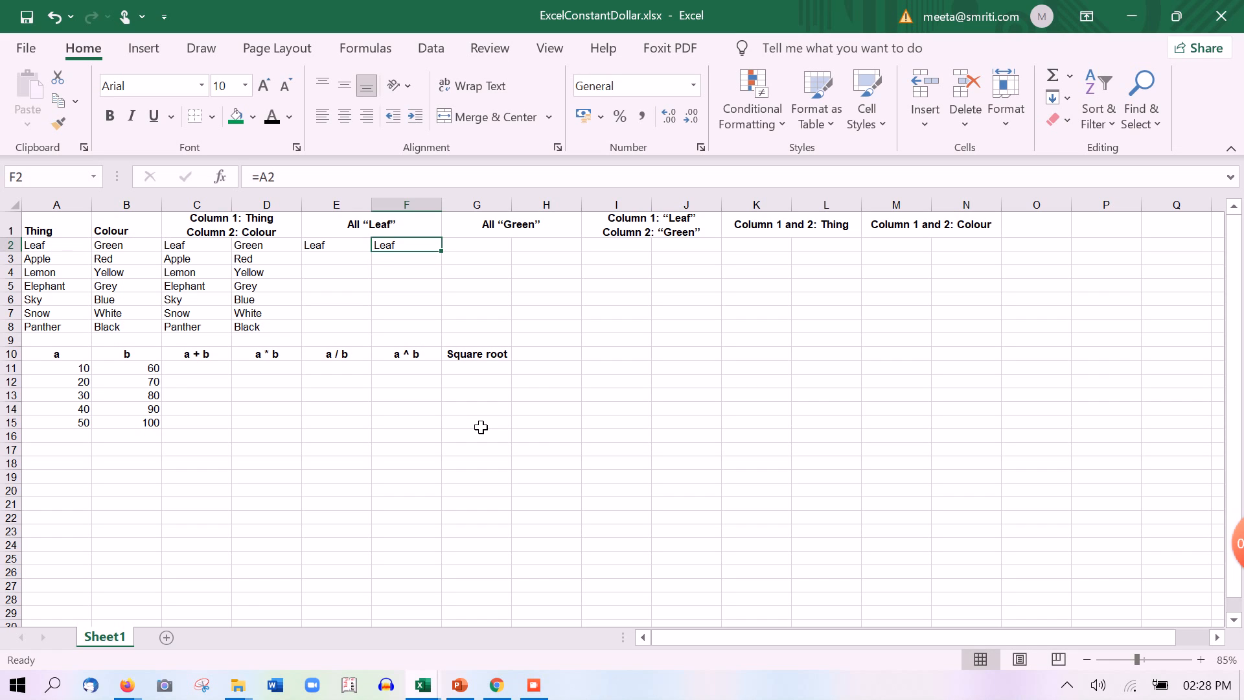
Step: Delete the formula in F2 and return to E2
key(Left)
key(Left)
key(Right)
key(Right)
key(Delete)
key(Left)
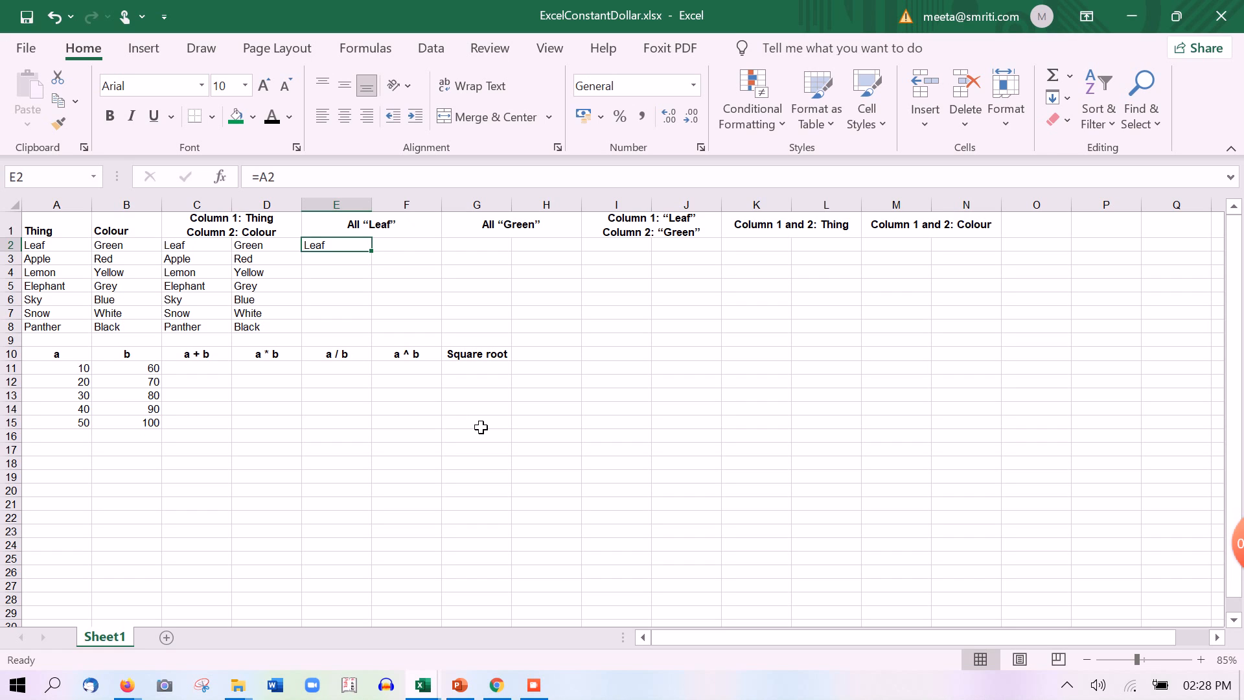
Step: Replace E2's formula with the absolute reference =$A$2, picking cell A2 on the sheet
key(F2)
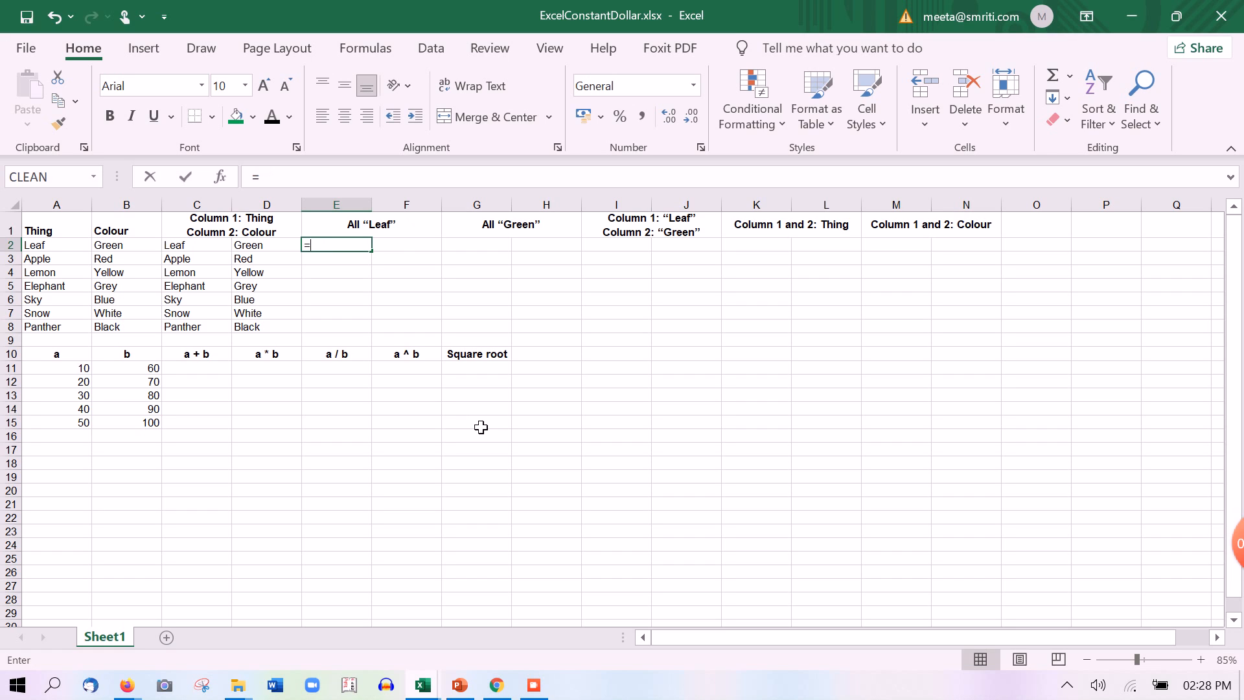
click(44, 247)
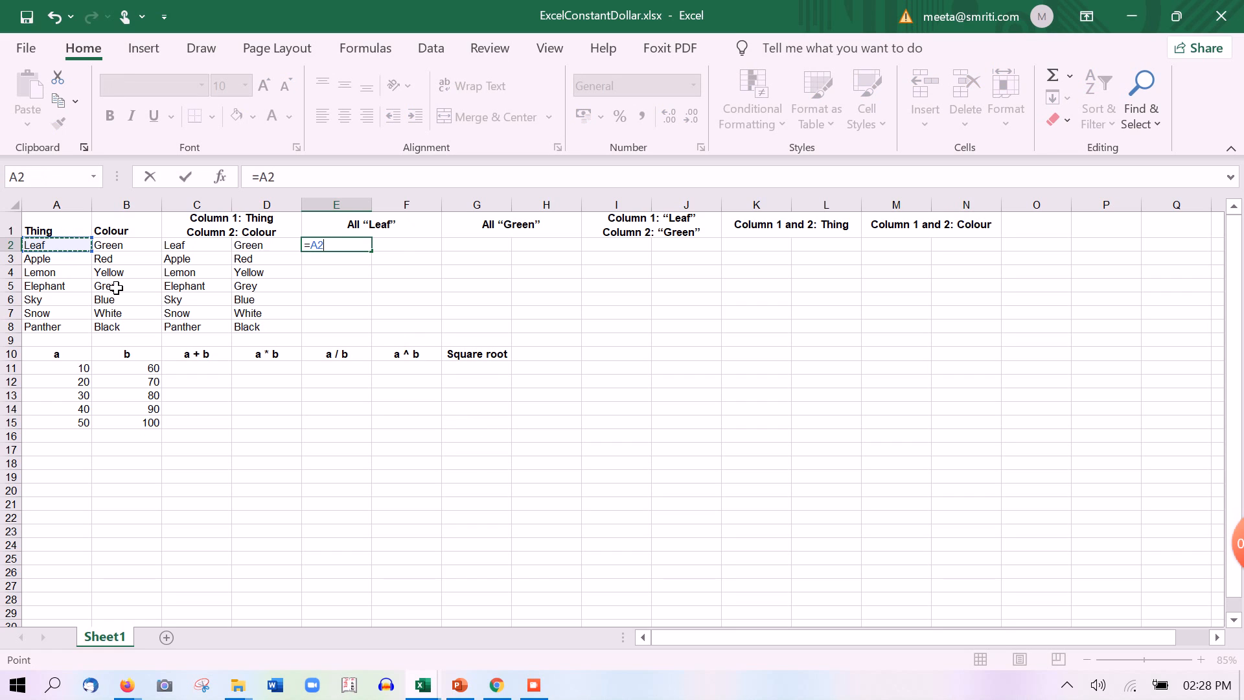
key(F4)
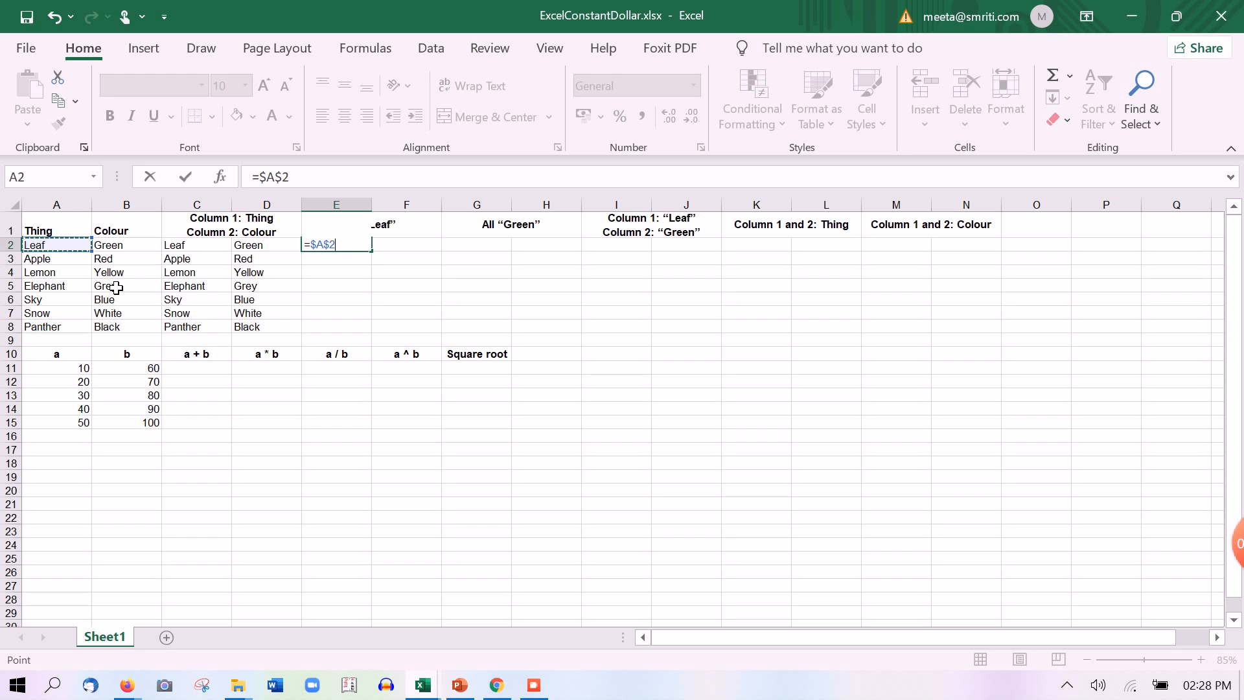
key(Return)
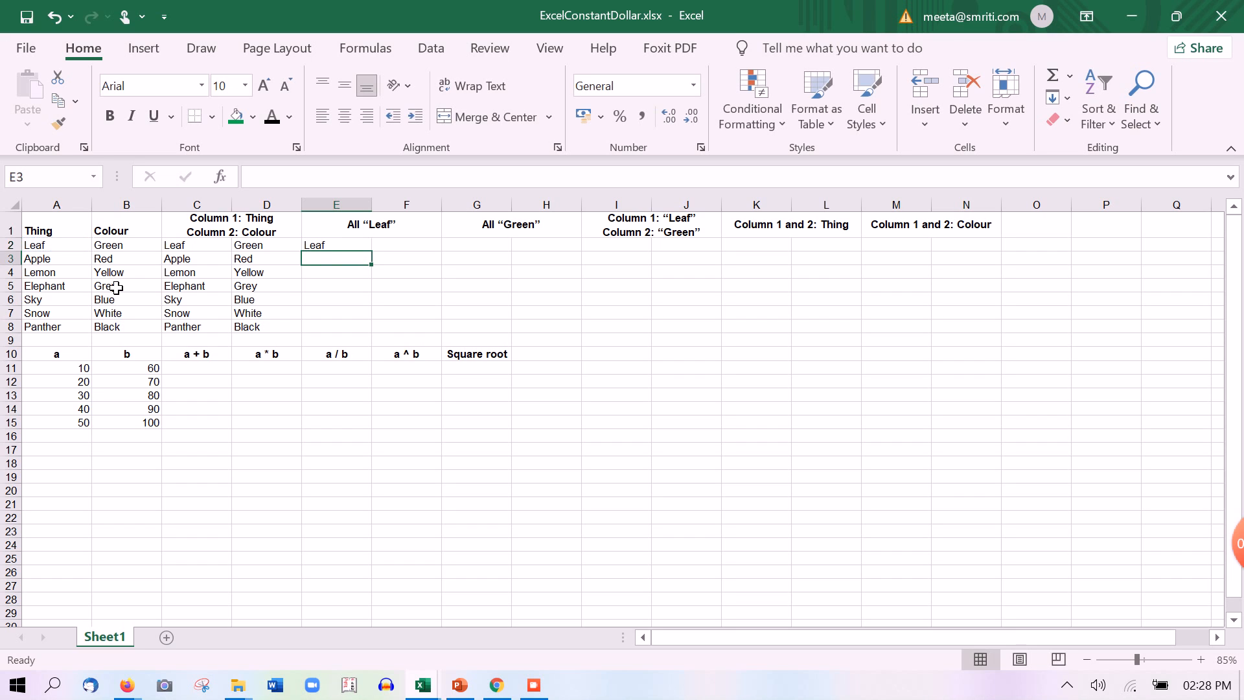
Step: Overwrite E2's formula with the absolute reference =$A$2, writing the whole reference out in full
key(Up)
text(=$a)
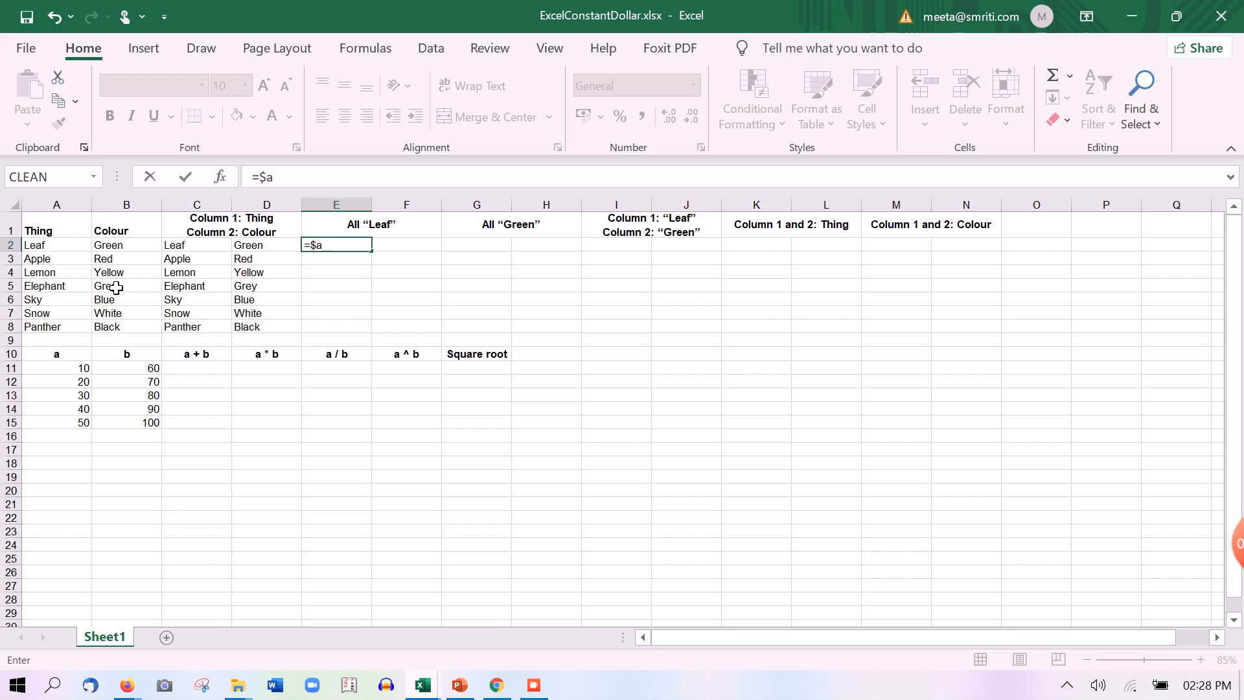
text($2)
key(Return)
key(Up)
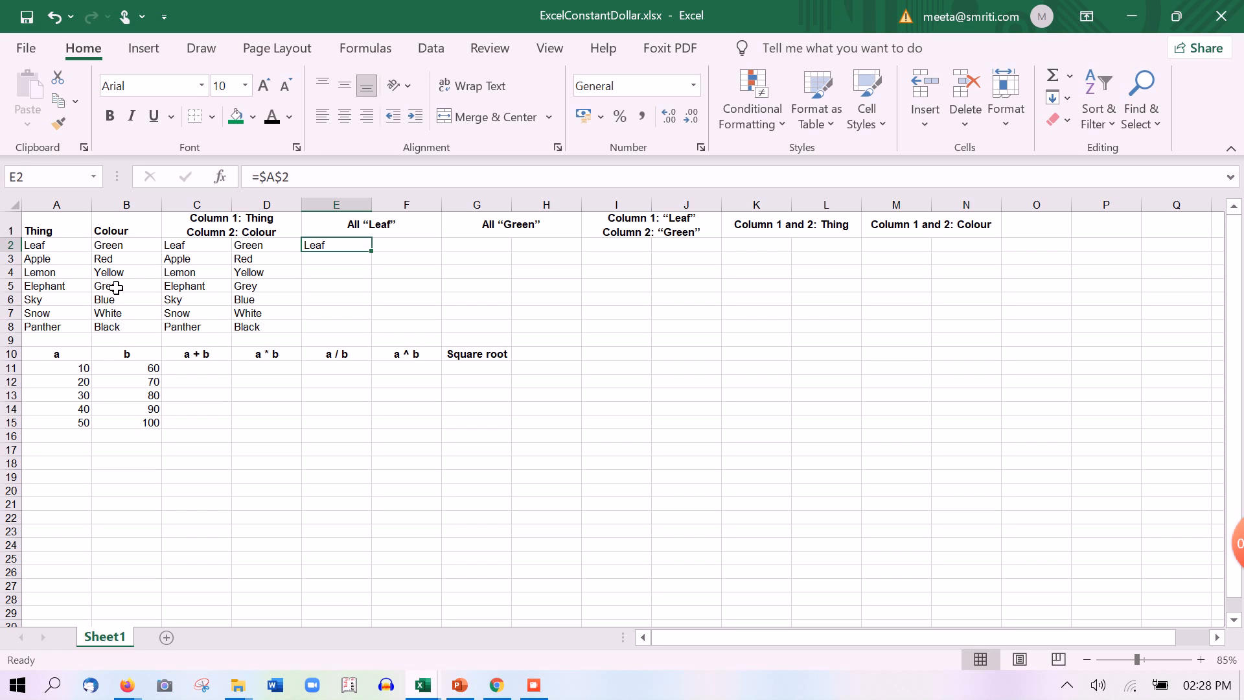
Step: Re-enter =$A$2 in E2, picking cell A2 as an absolute reference, and copy it across E2:F8
text(=)
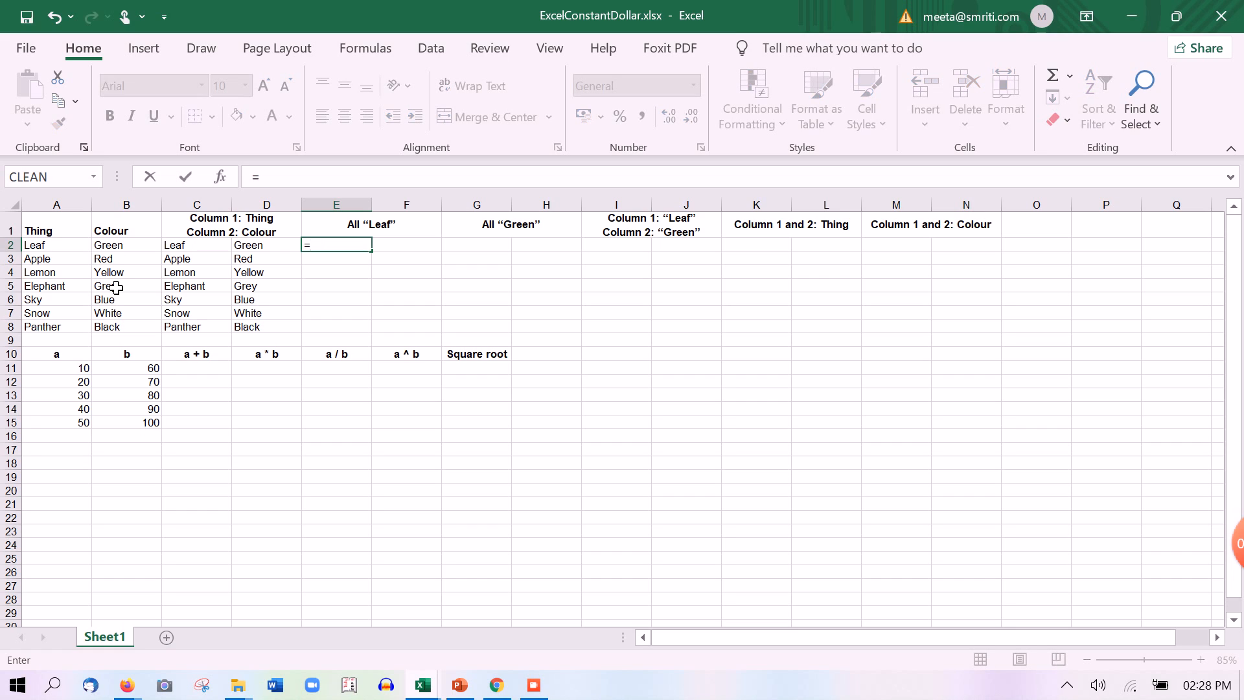
click(86, 252)
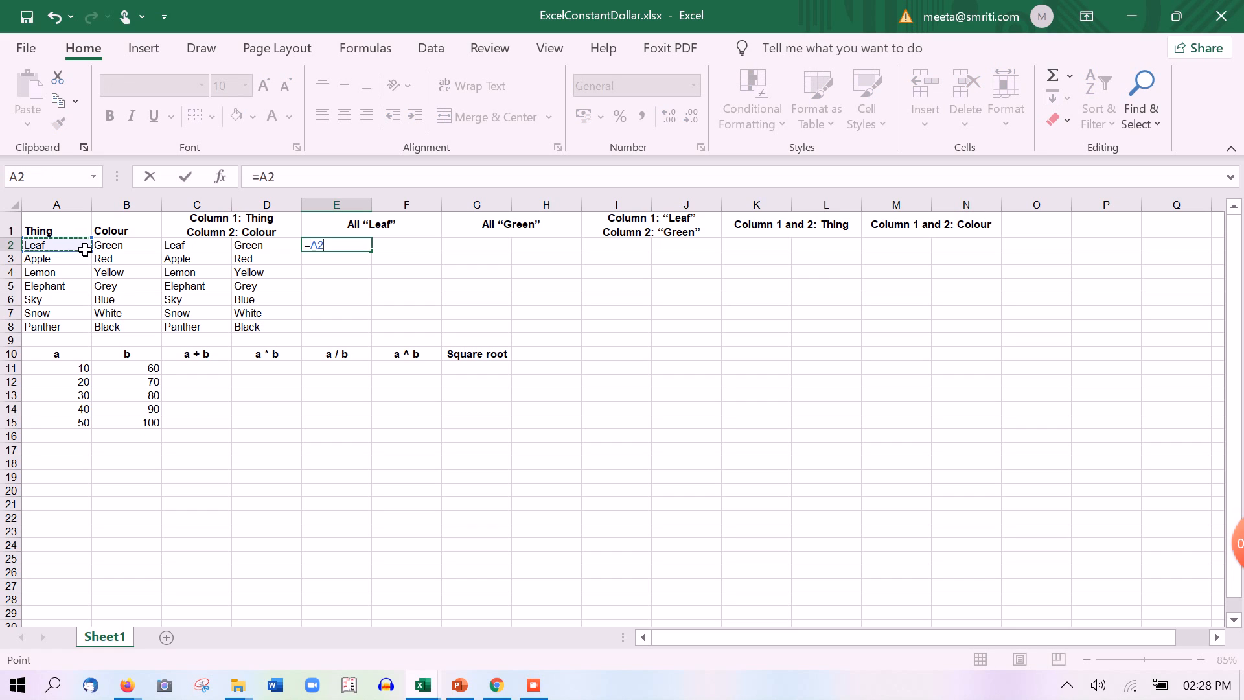
key(F4)
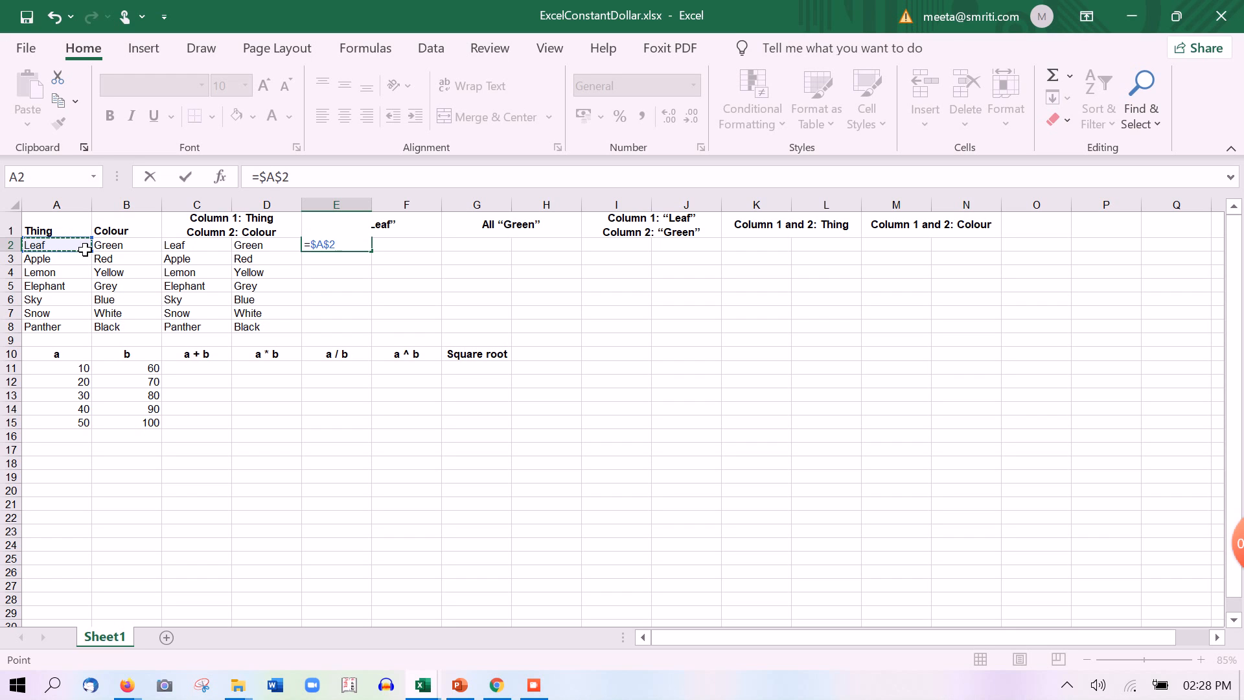
key(Return)
key(Up)
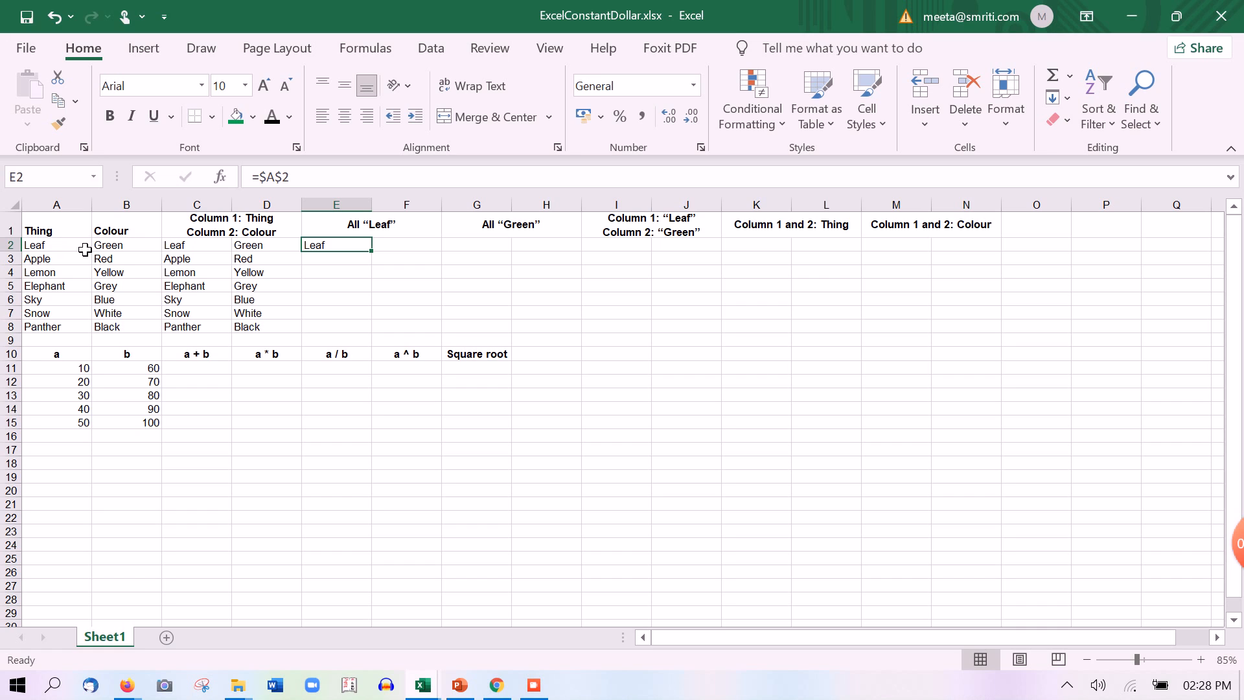
drag(372, 251, 436, 260)
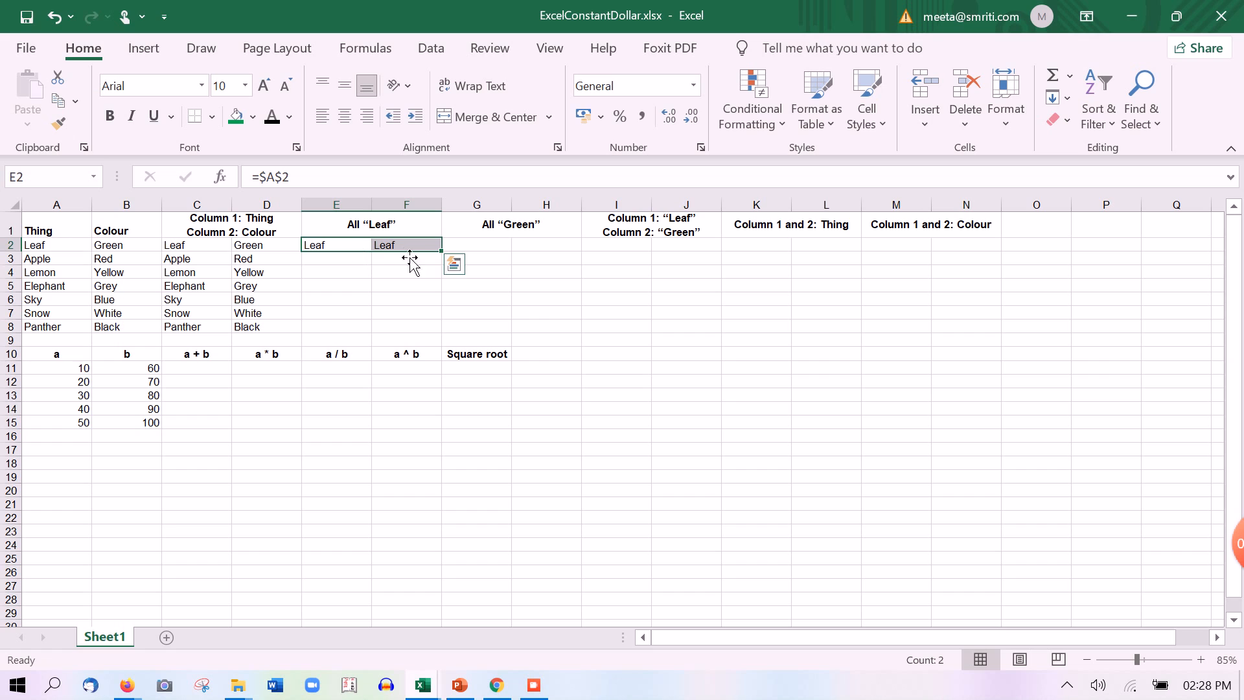
drag(446, 260, 449, 348)
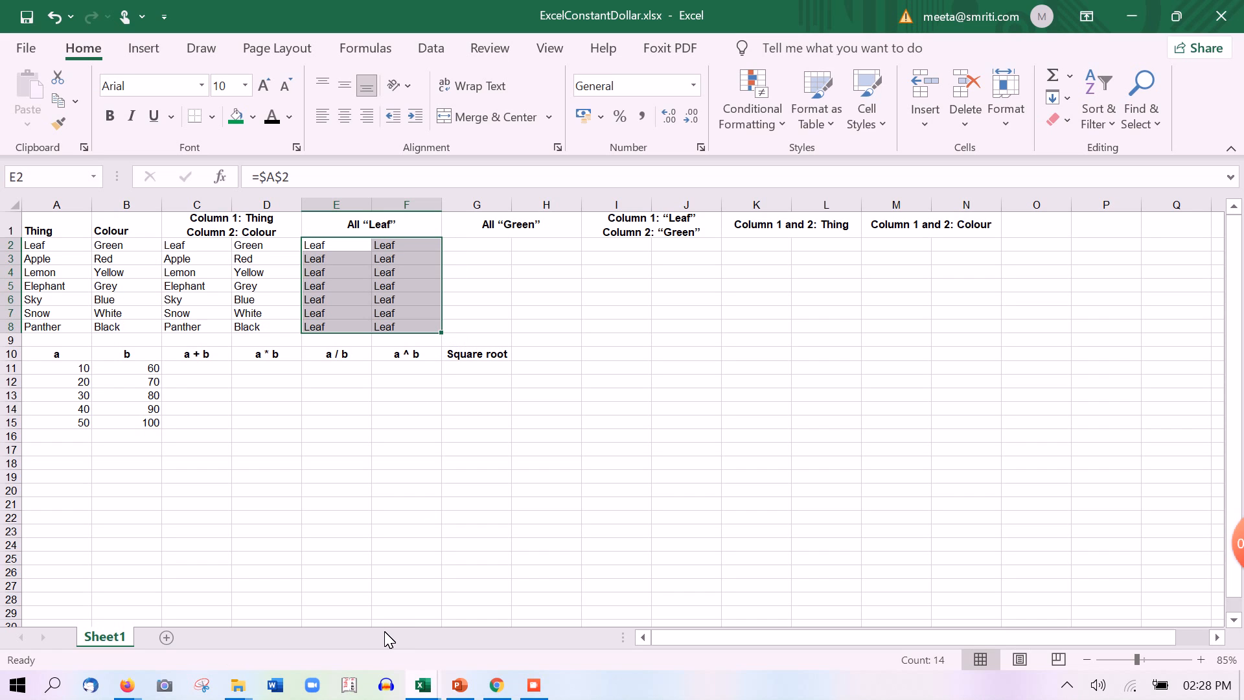
Step: Enter the absolute reference =$B$2 in G2, under the All “Green” heading, picking cell B2 on the sheet
click(486, 246)
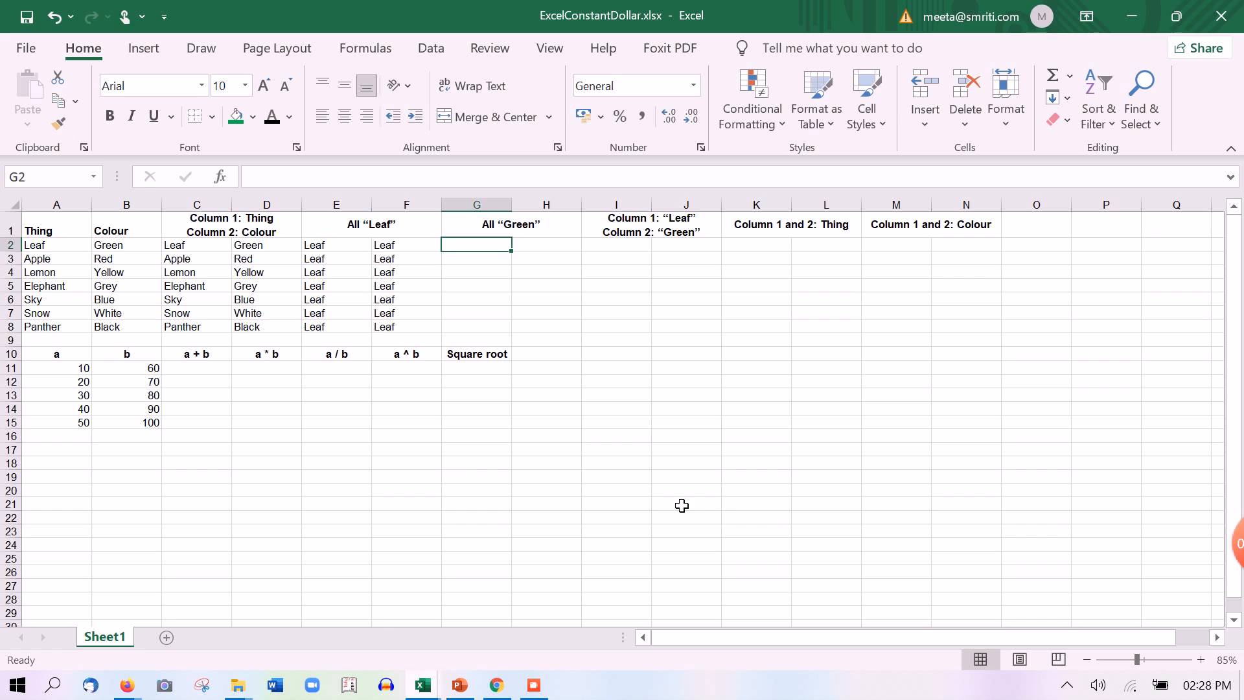
text(=)
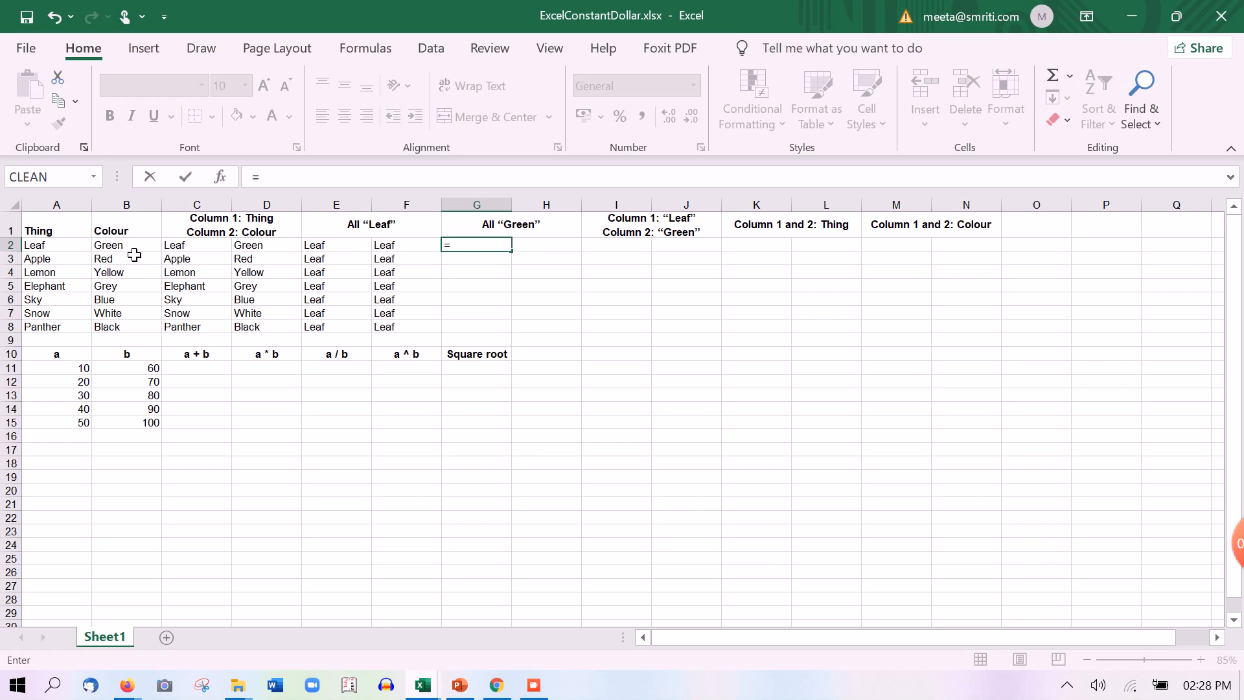
click(134, 253)
key(Return)
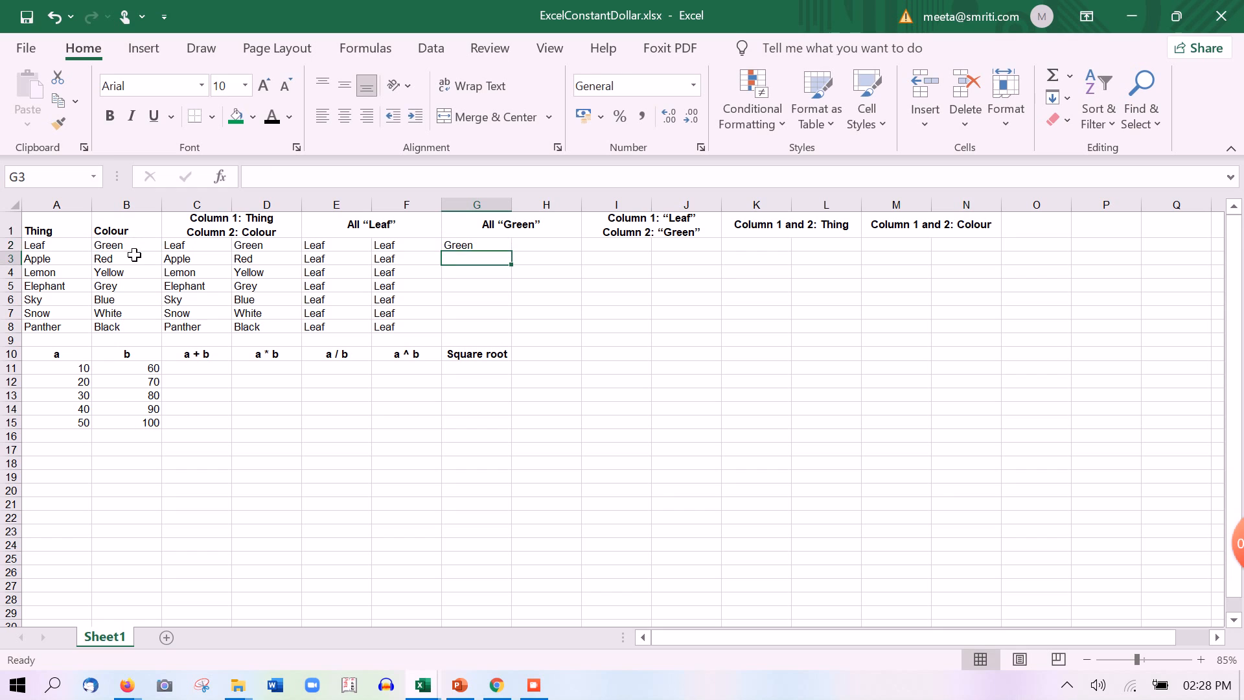
key(Up)
key(F2)
key(F4)
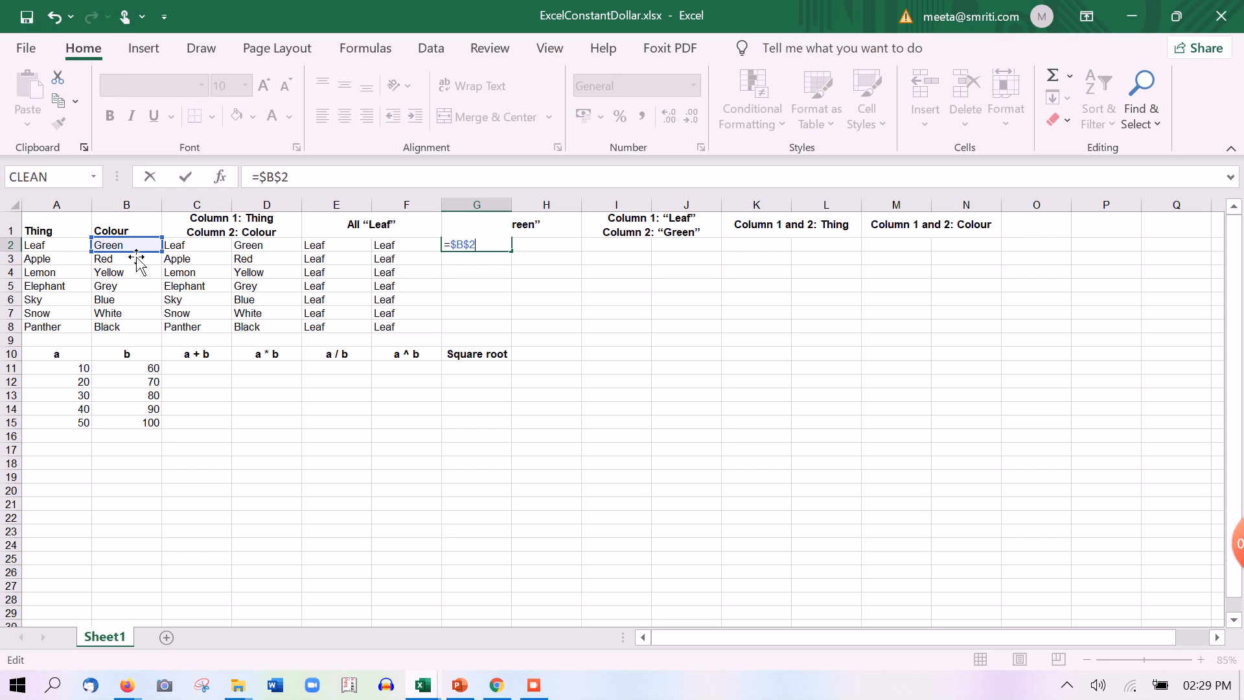
key(Return)
Step: Fill G2's formula across to H2 and down through row 8, covering G2:H8
key(Up)
key(shift+Right)
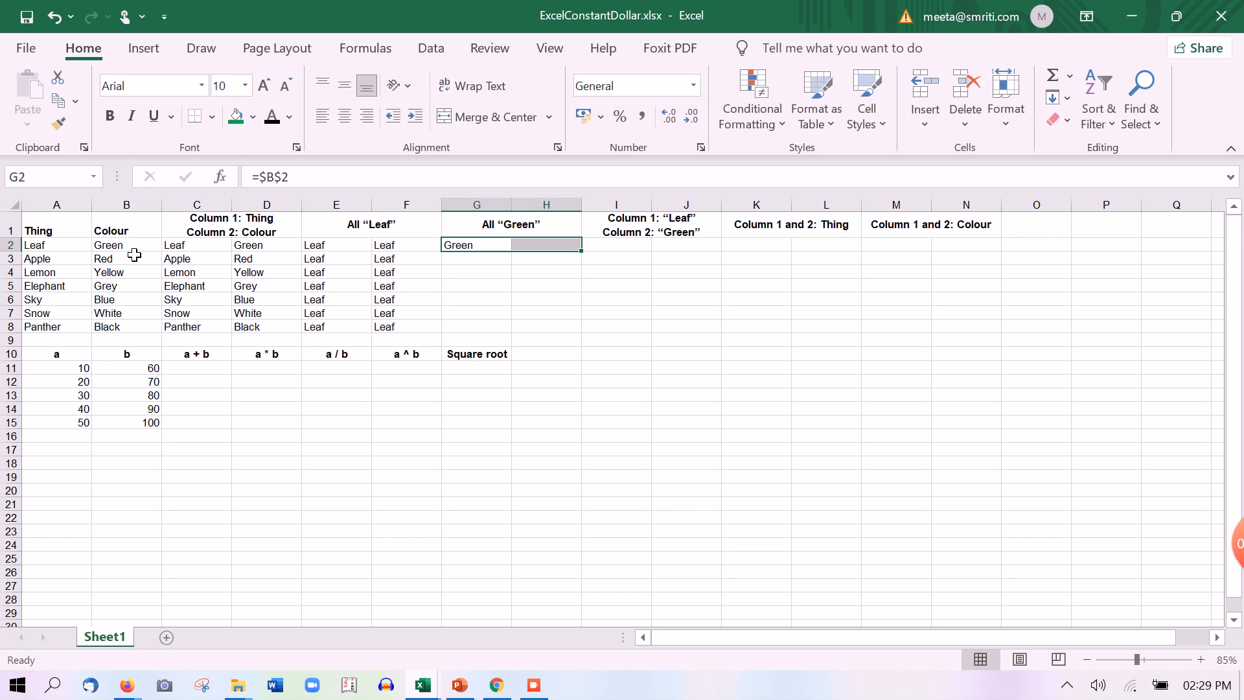
key(ctrl+r)
key(shift+Down)
key(shift+Down)
key(shift+Down)
key(shift+Down)
key(shift+Down)
key(shift+Down)
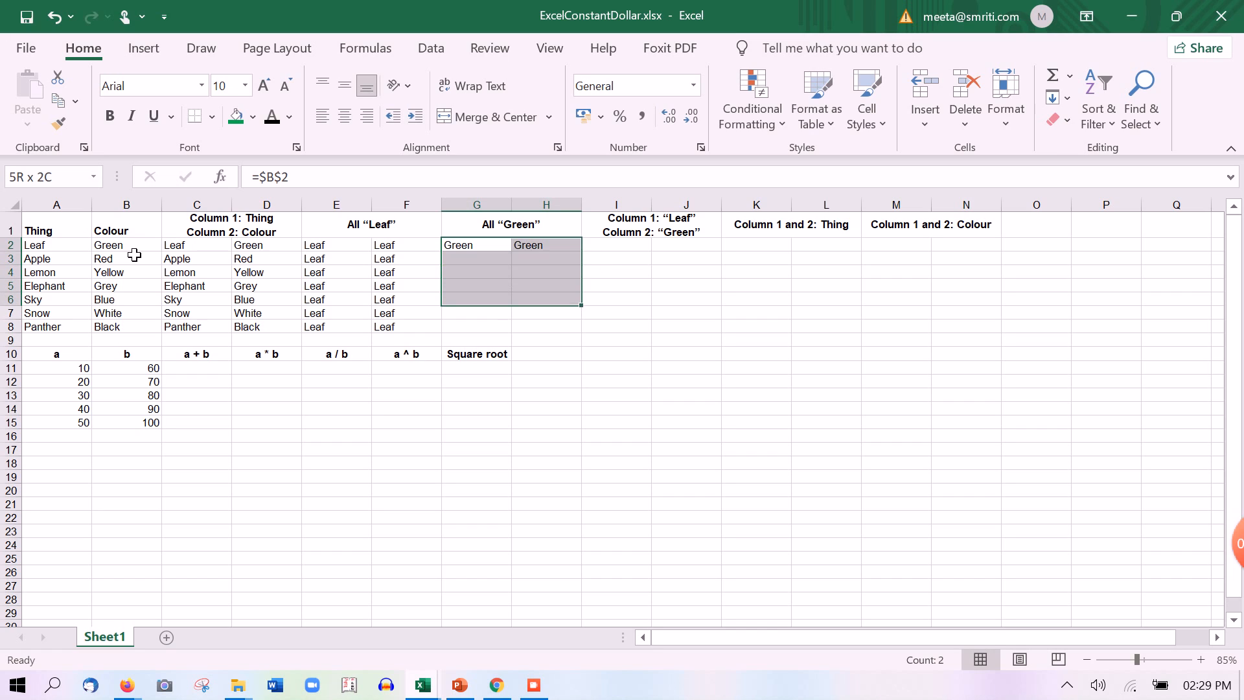
key(ctrl+q)
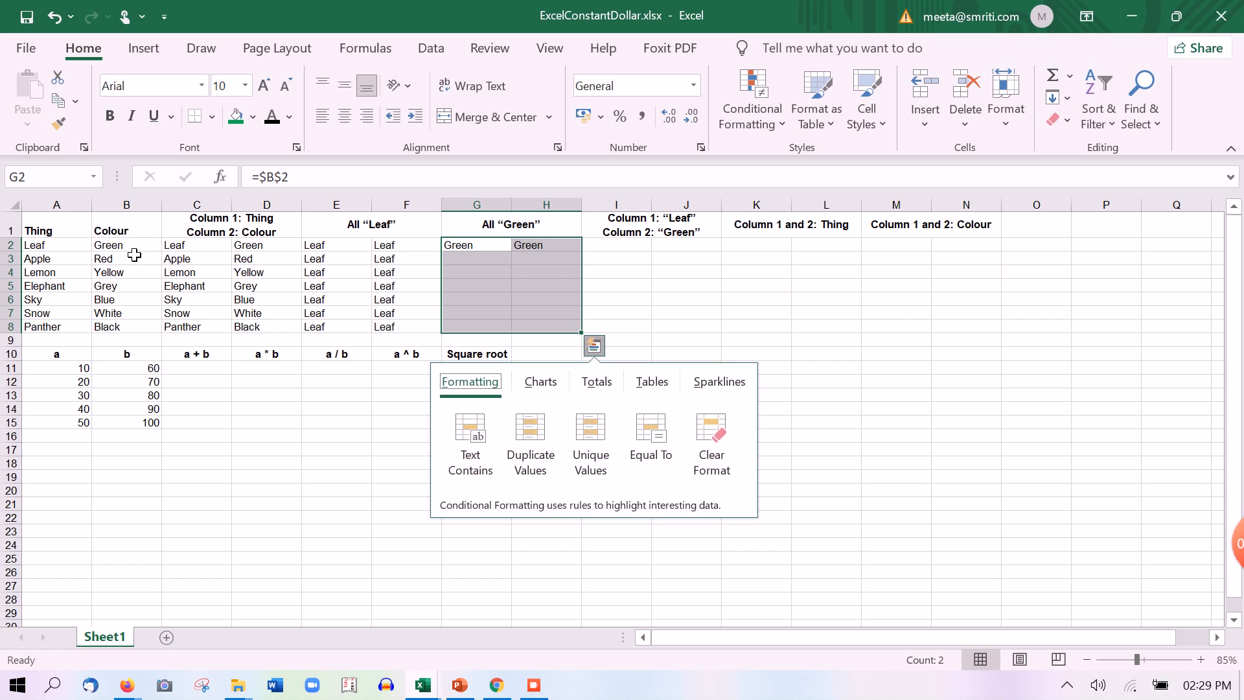
key(Escape)
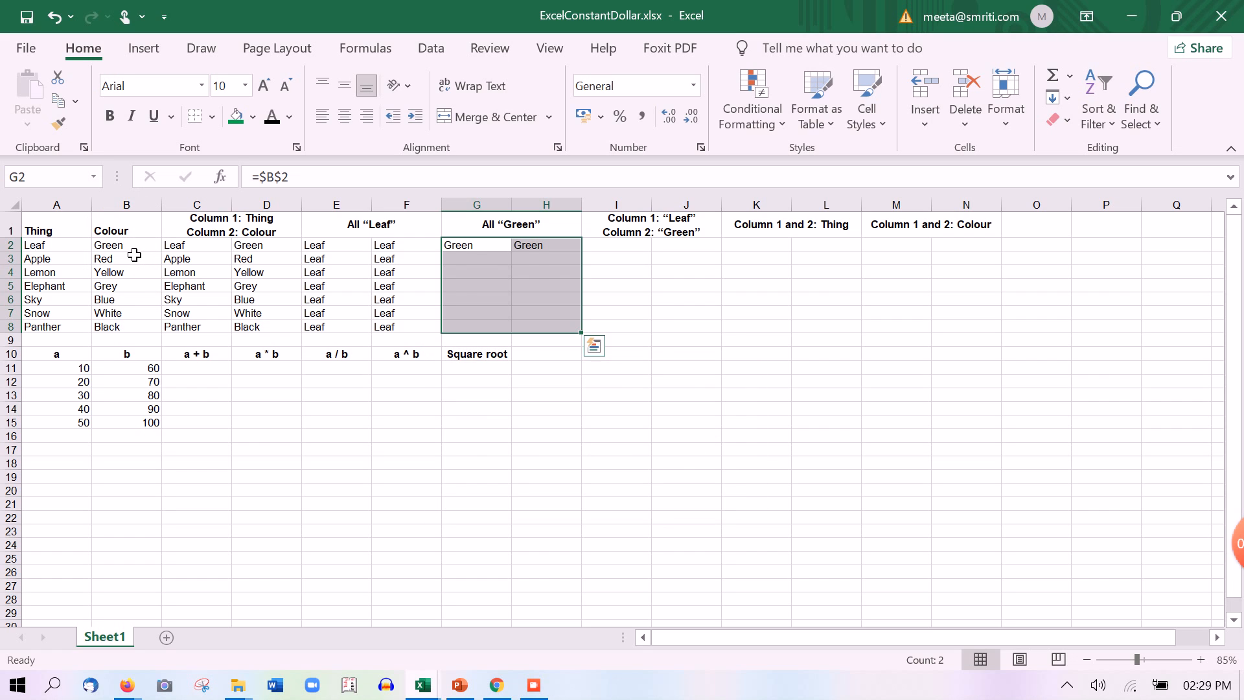
key(ctrl+d)
key(Right)
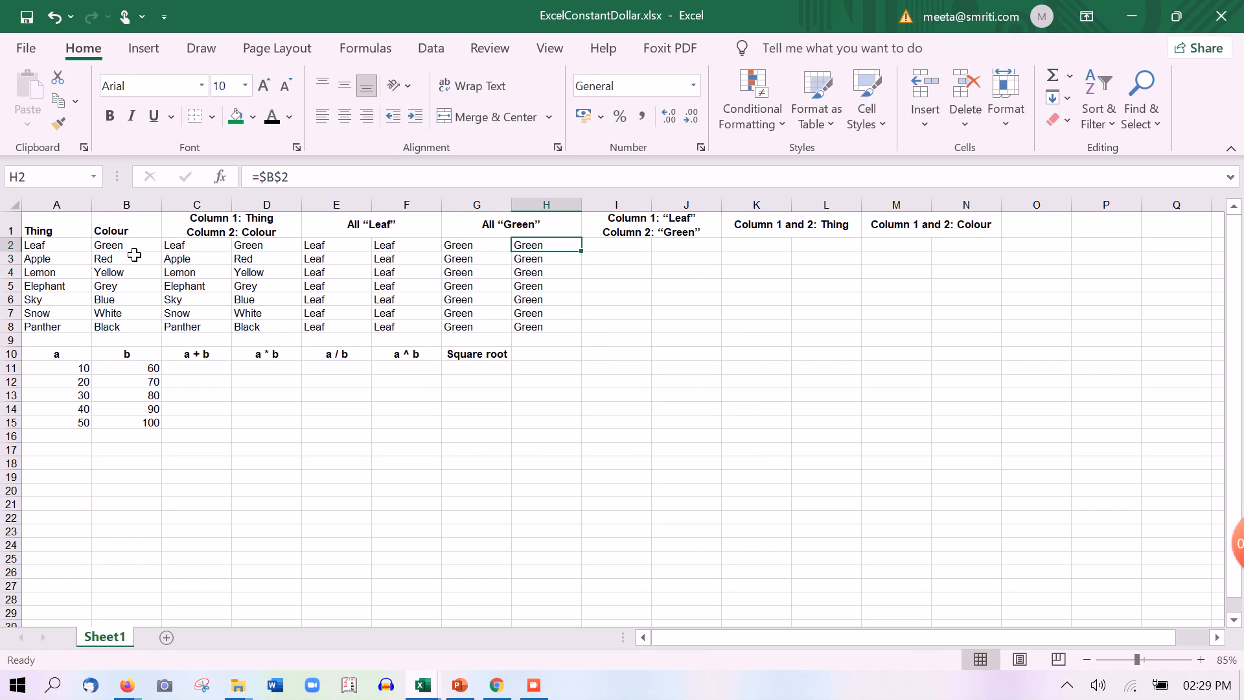
Step: Test the copied references by changing cell A2 to stem and cell B2 to brown
key(Left)
key(Home)
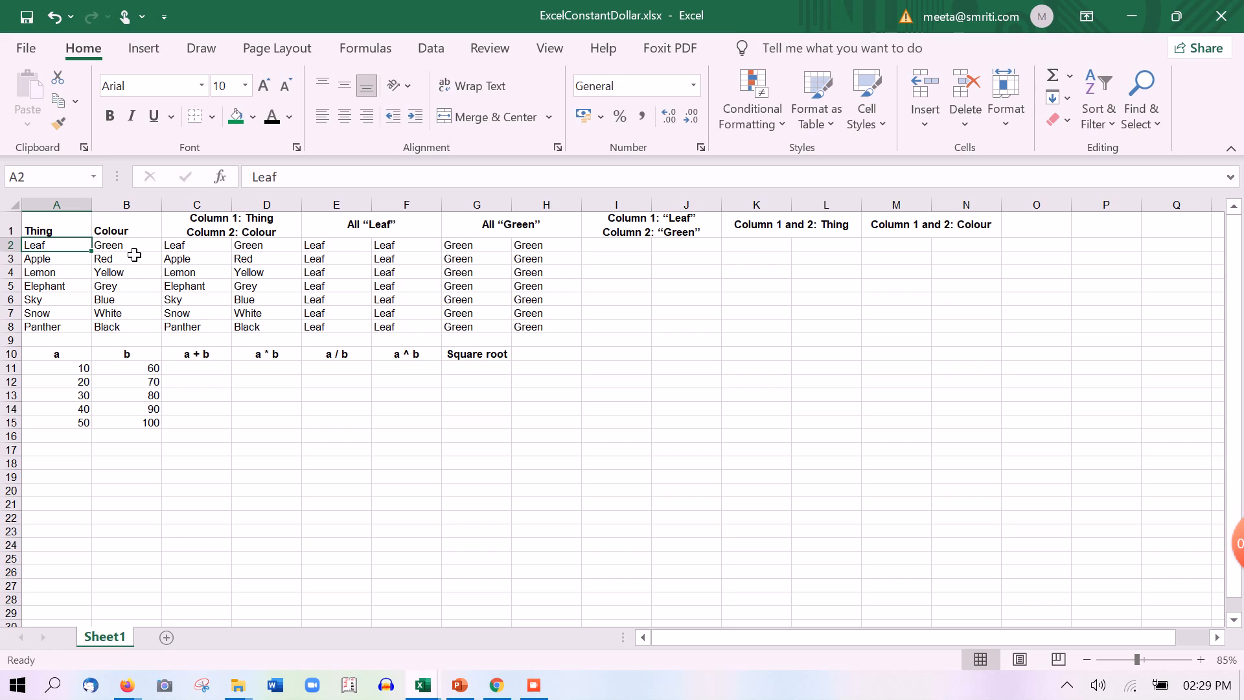
text(stem)
key(Tab)
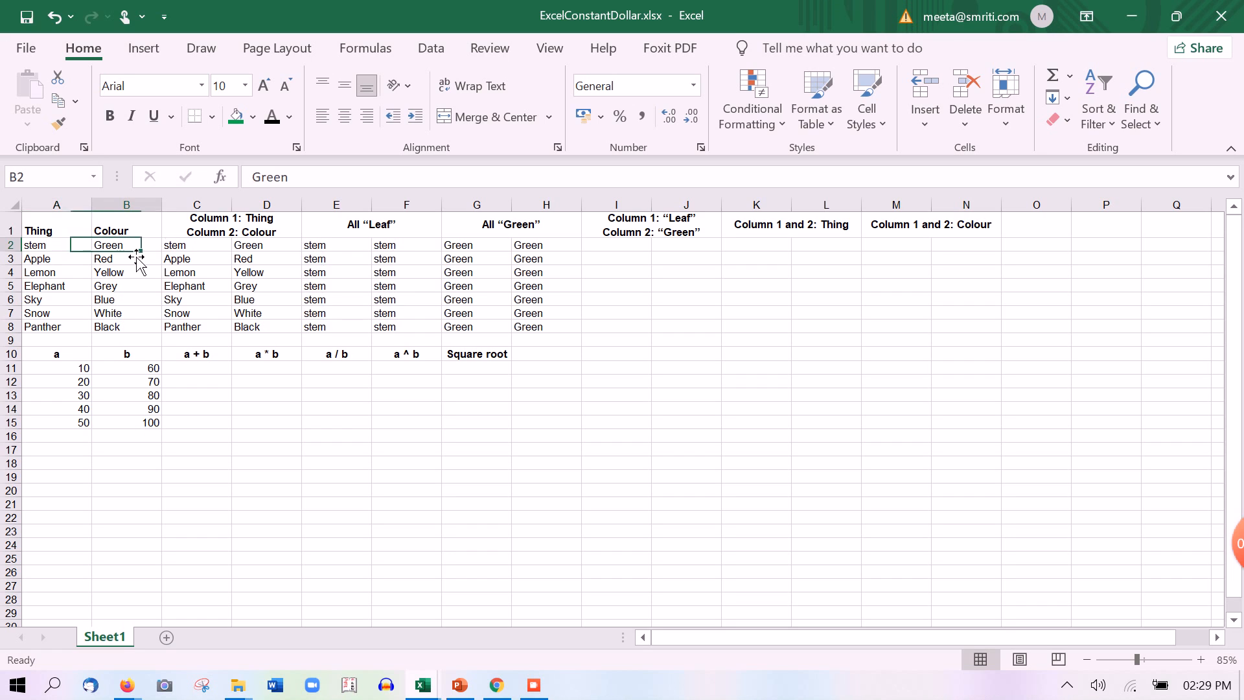
click(184, 247)
click(140, 251)
text(brown)
key(Return)
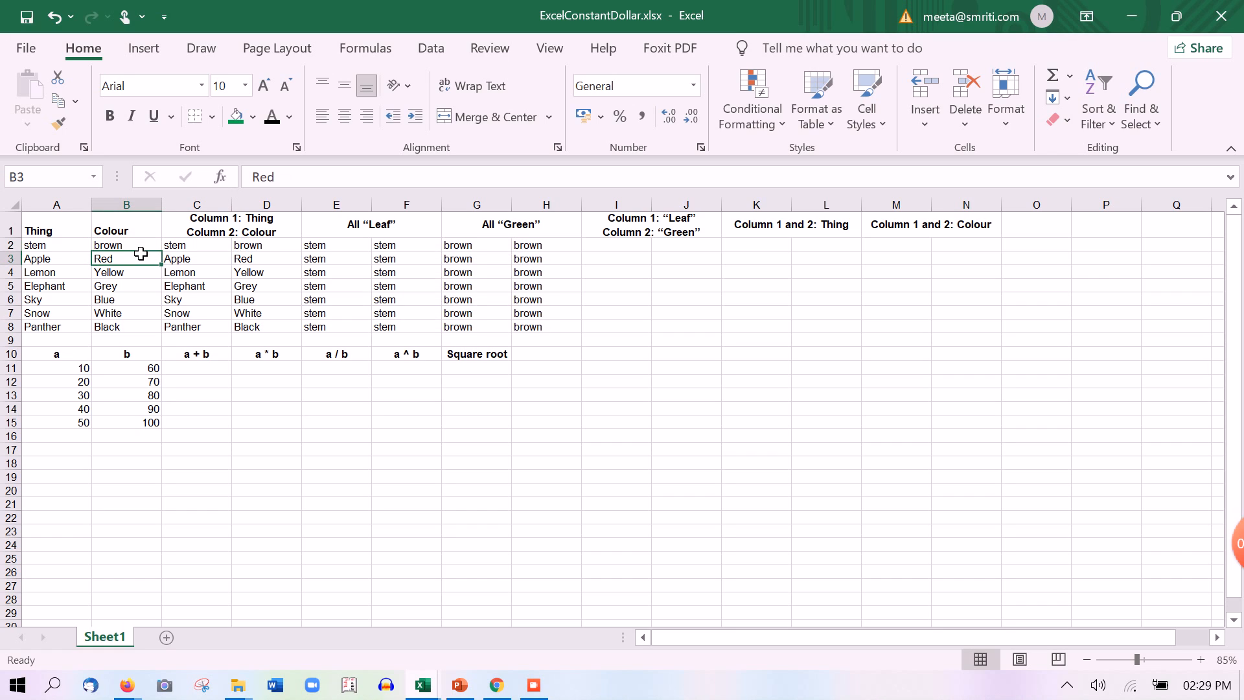
Step: Undo the test changes to cells A2 and B2
key(ctrl+z)
key(ctrl+z)
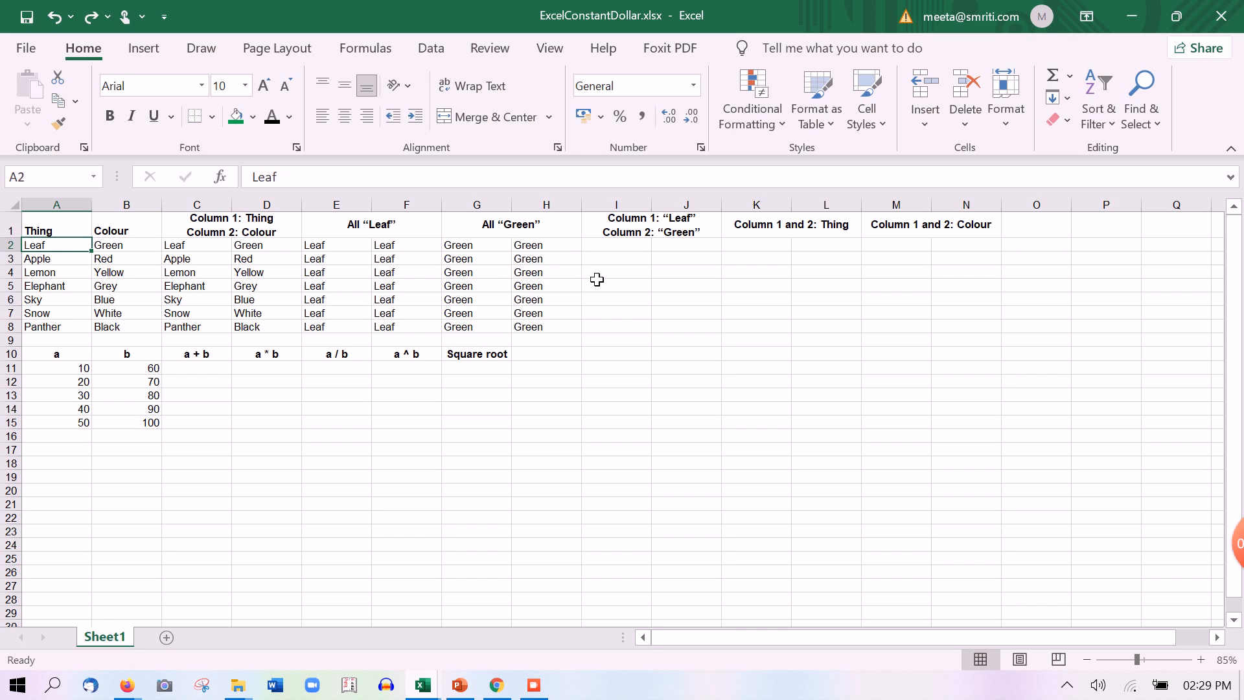
click(622, 250)
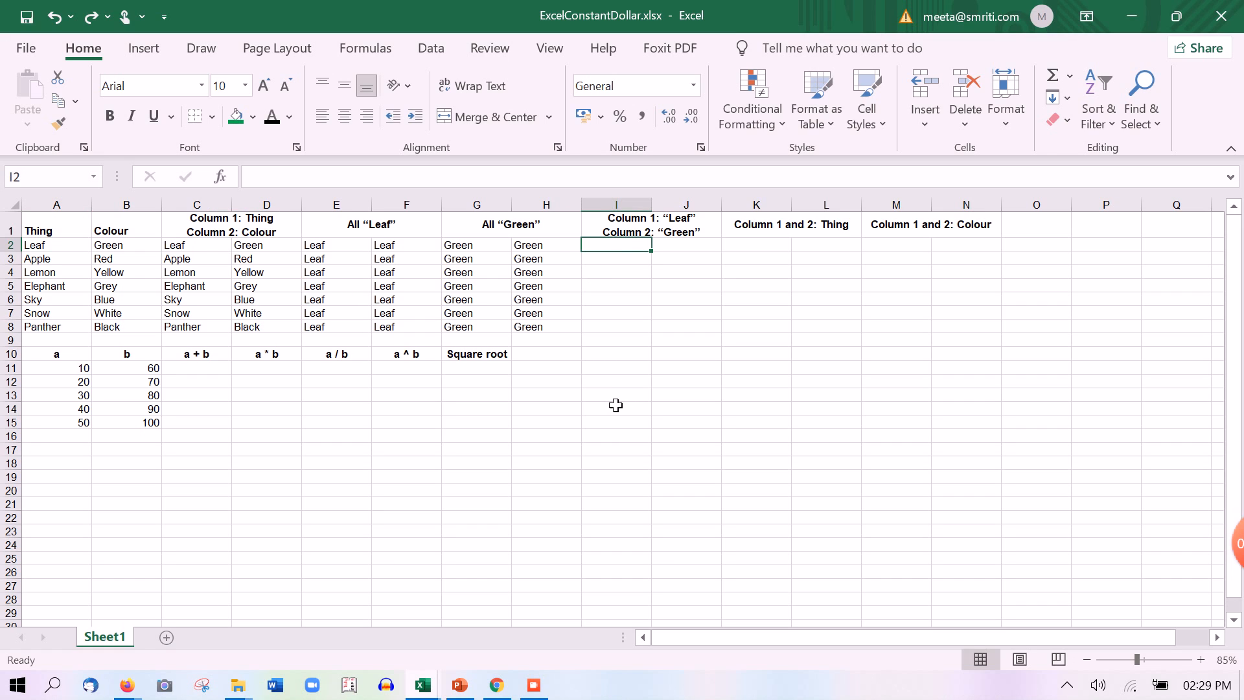
click(638, 223)
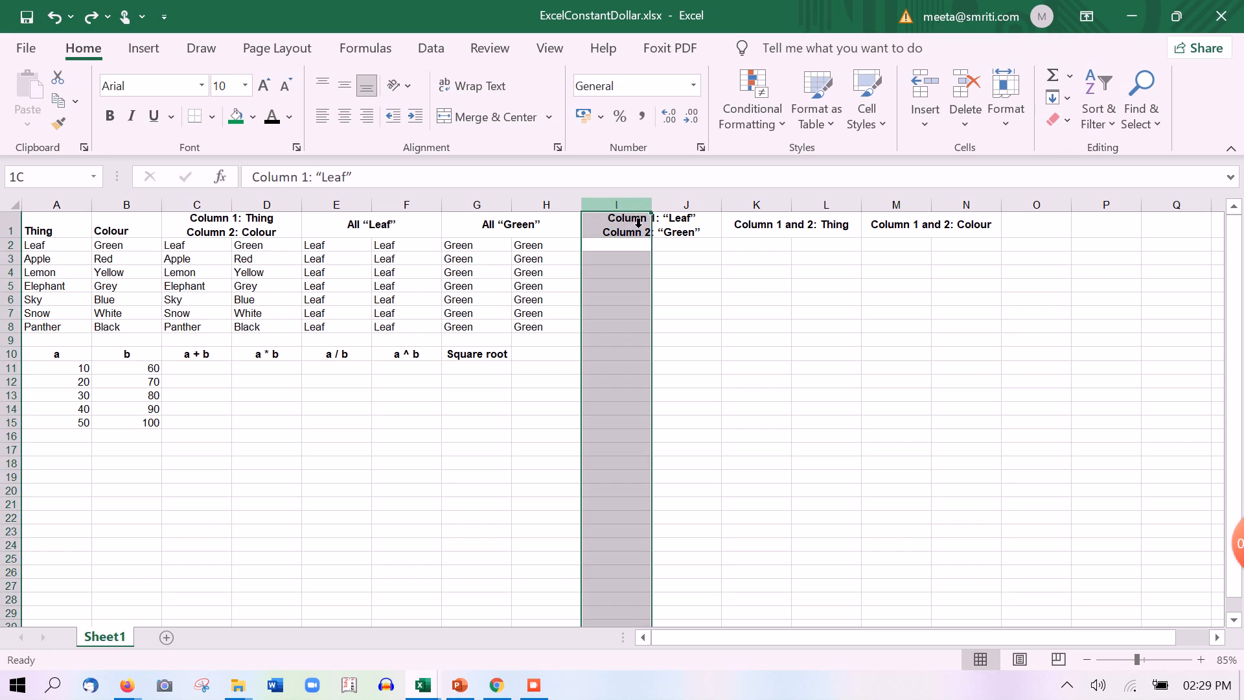
click(623, 250)
shift+click(624, 330)
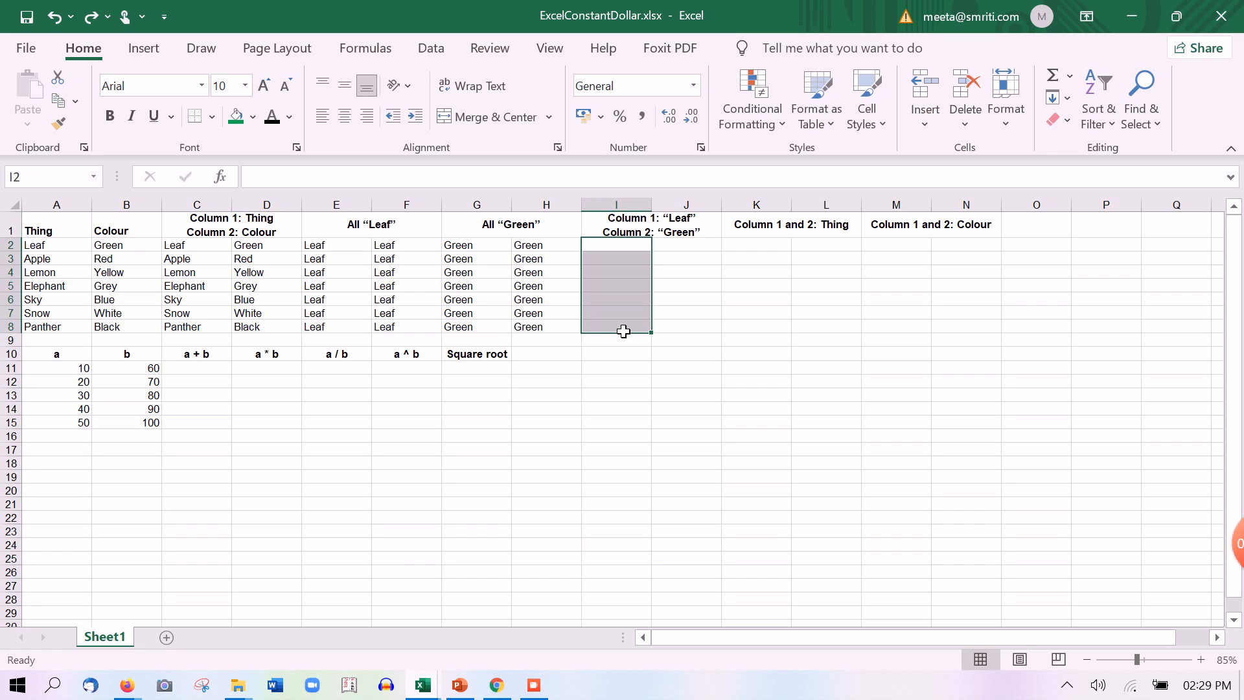
click(687, 206)
shift+click(688, 330)
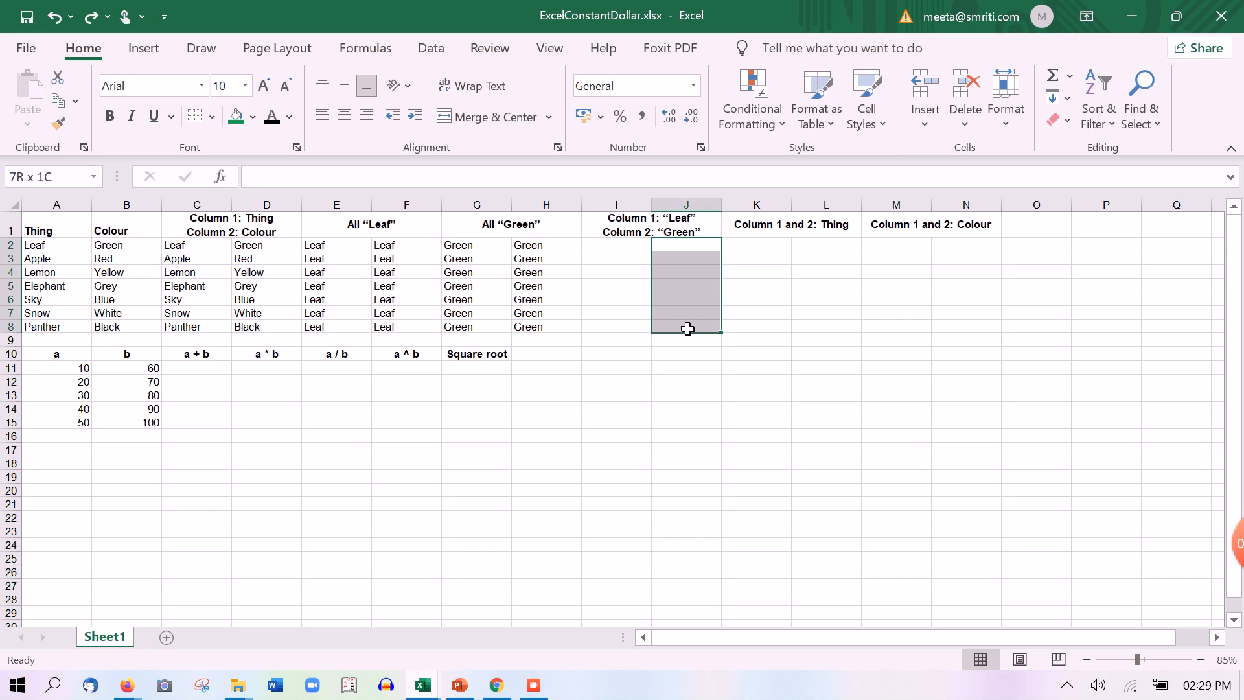
Step: Enter the formula =A2 separately in I2, I3 and I4, picking cell A2 on the sheet each time
click(622, 245)
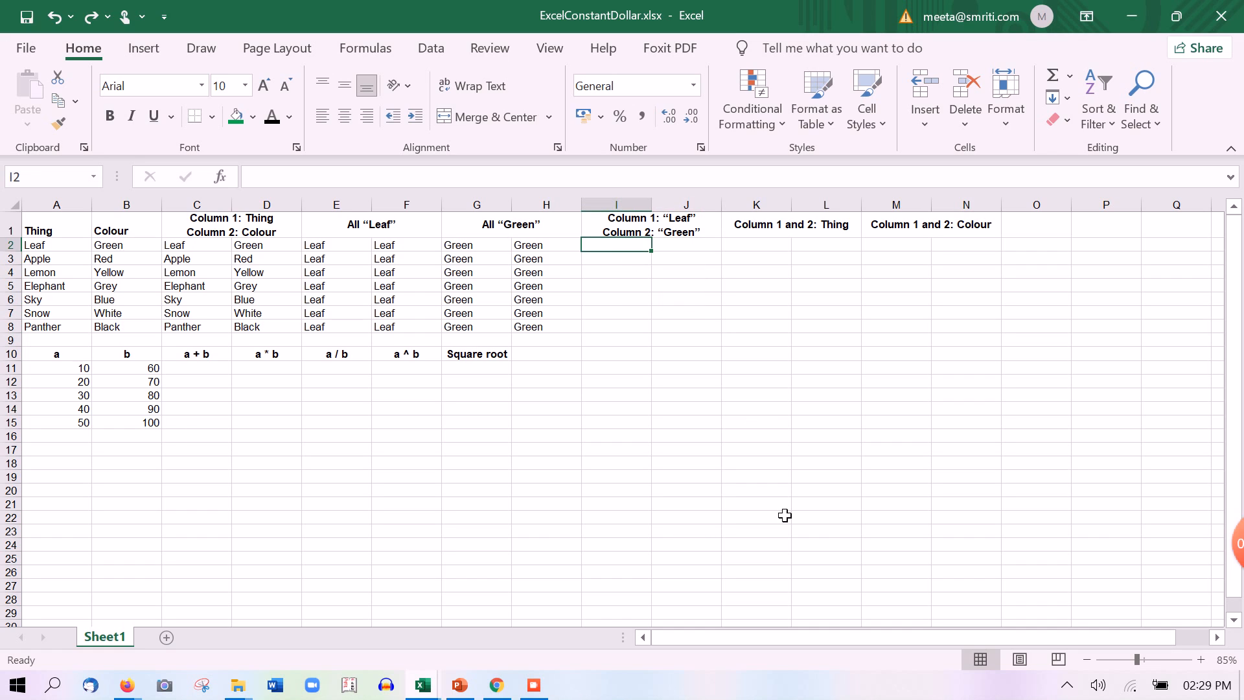
text(=)
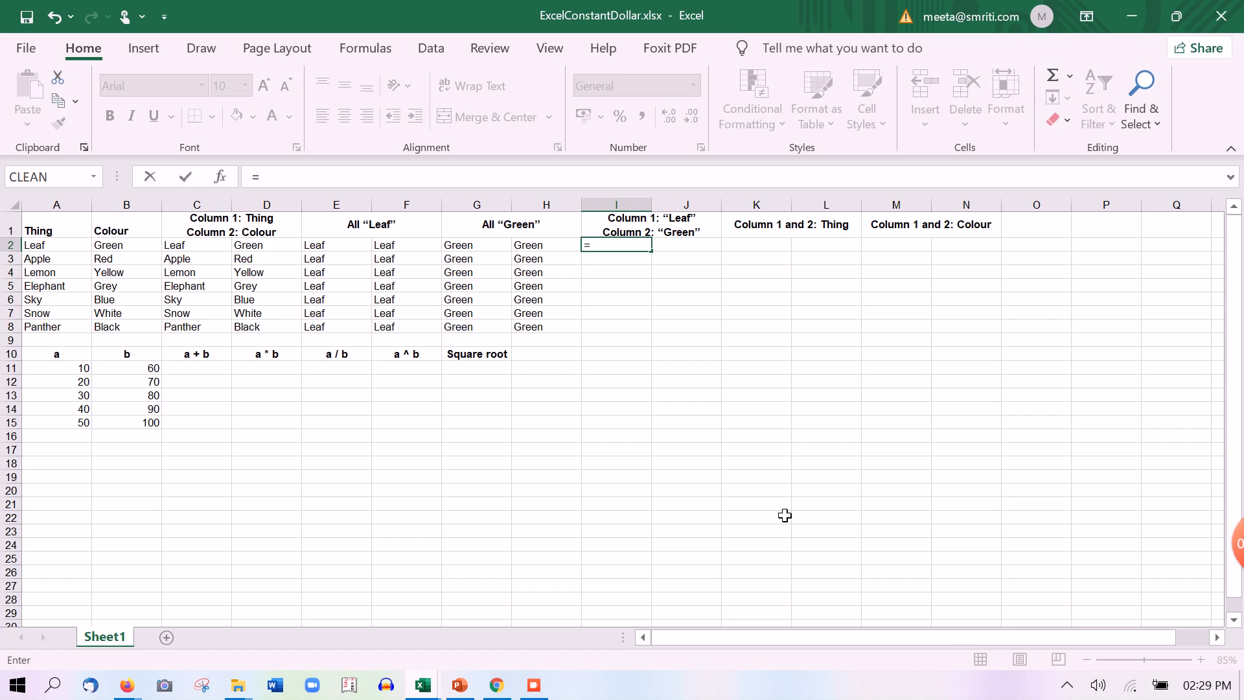
click(83, 252)
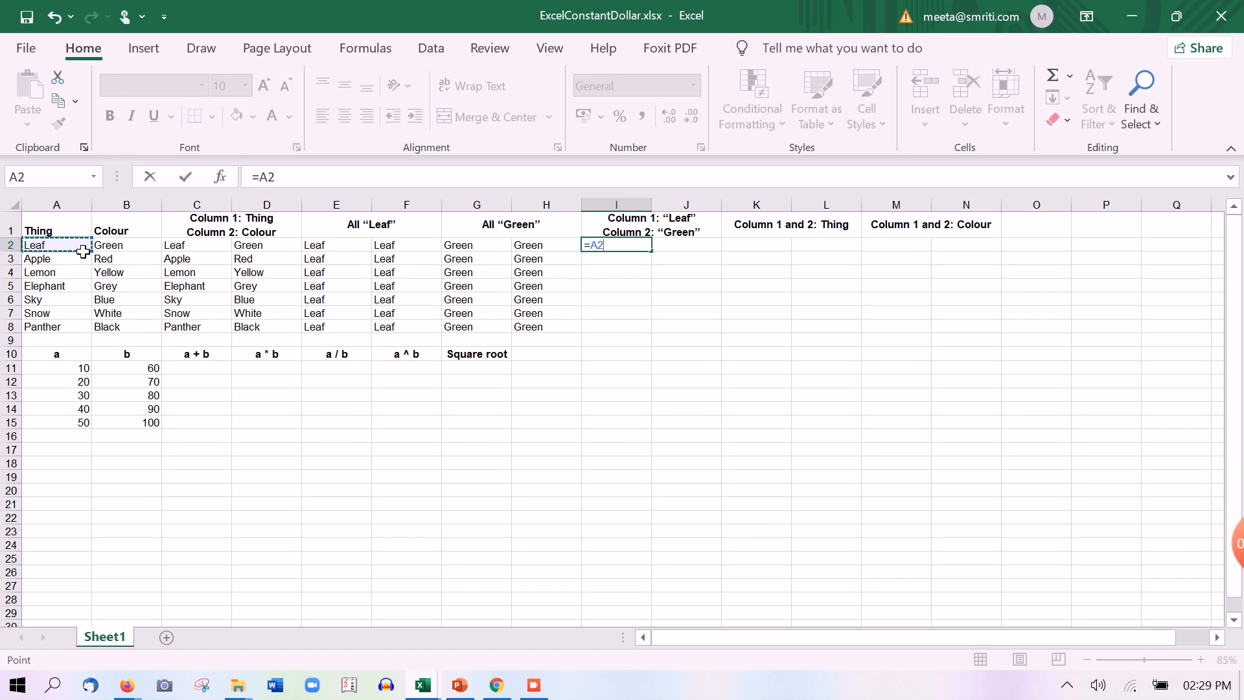
key(Return)
text(=)
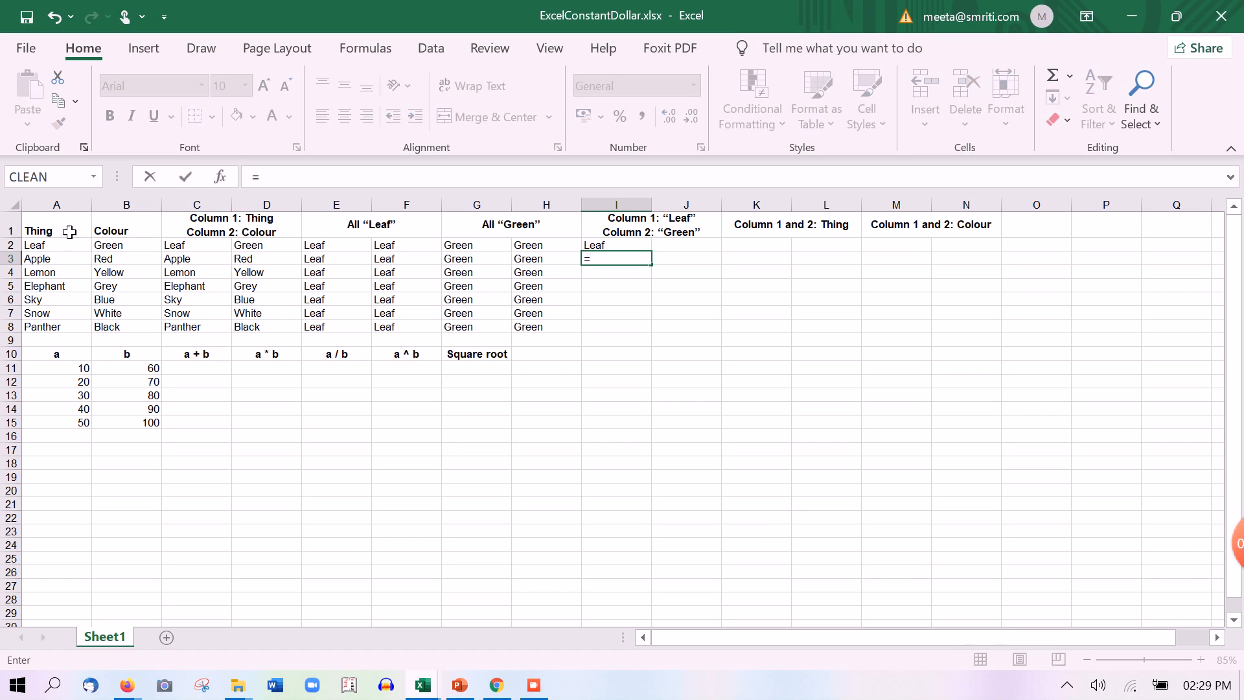
click(56, 251)
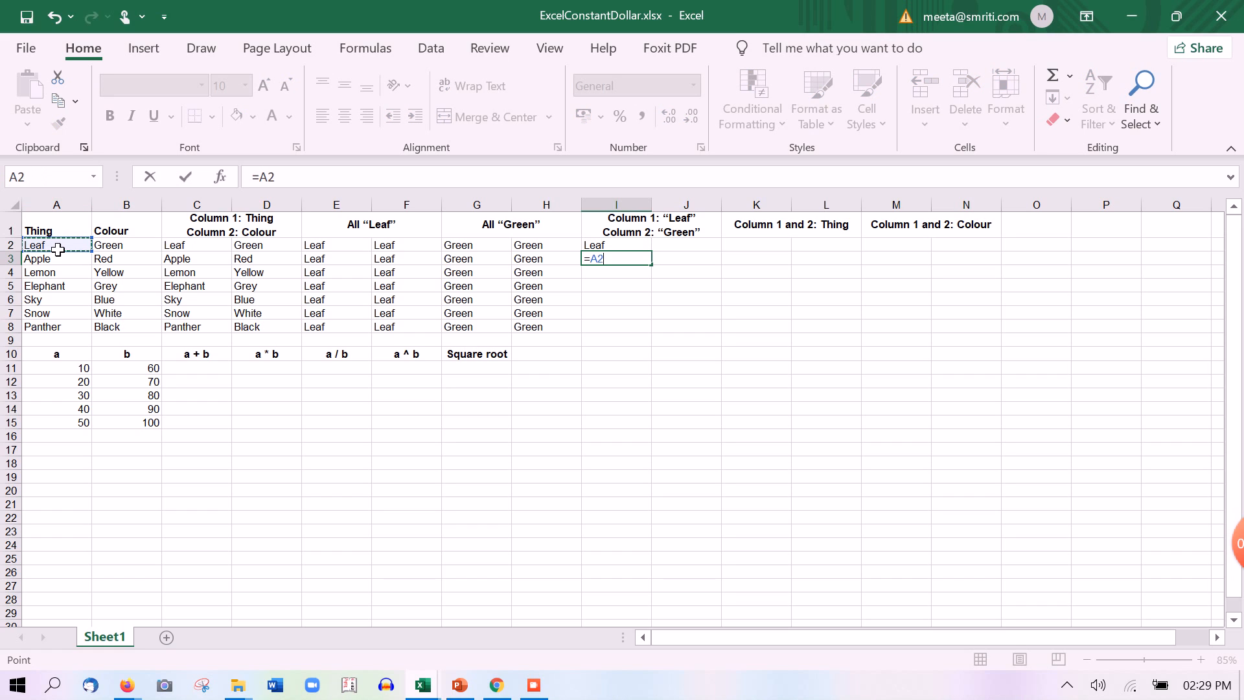
key(Return)
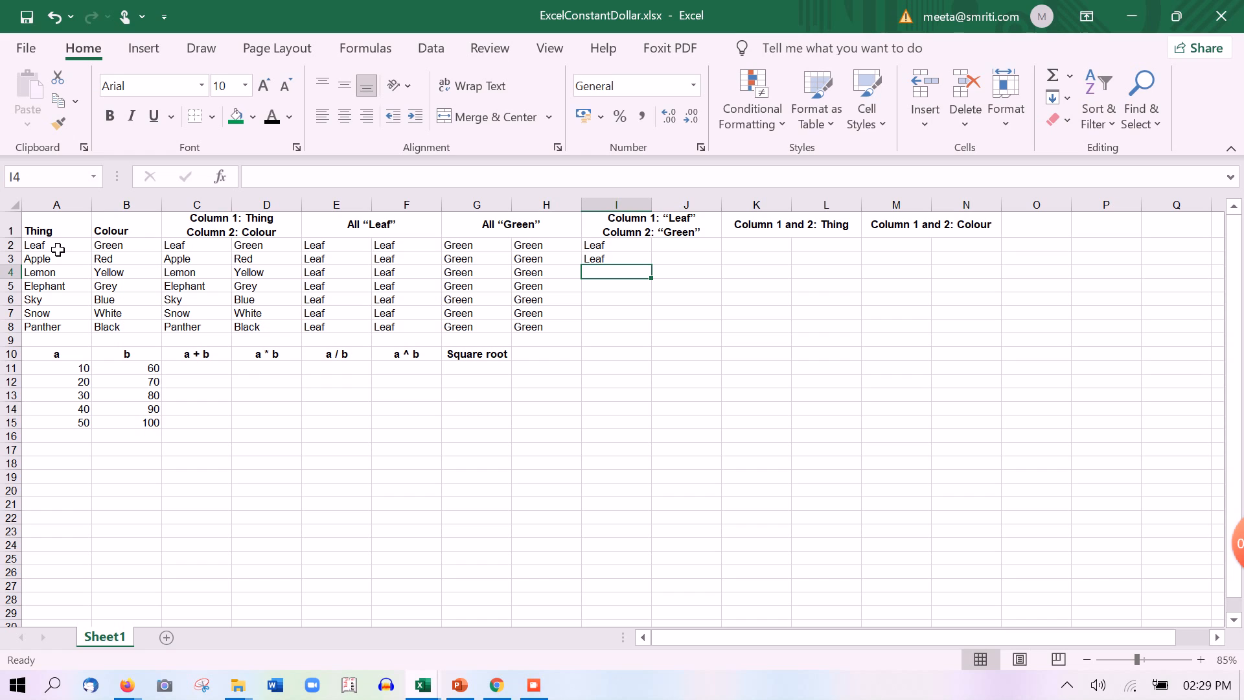
text(=)
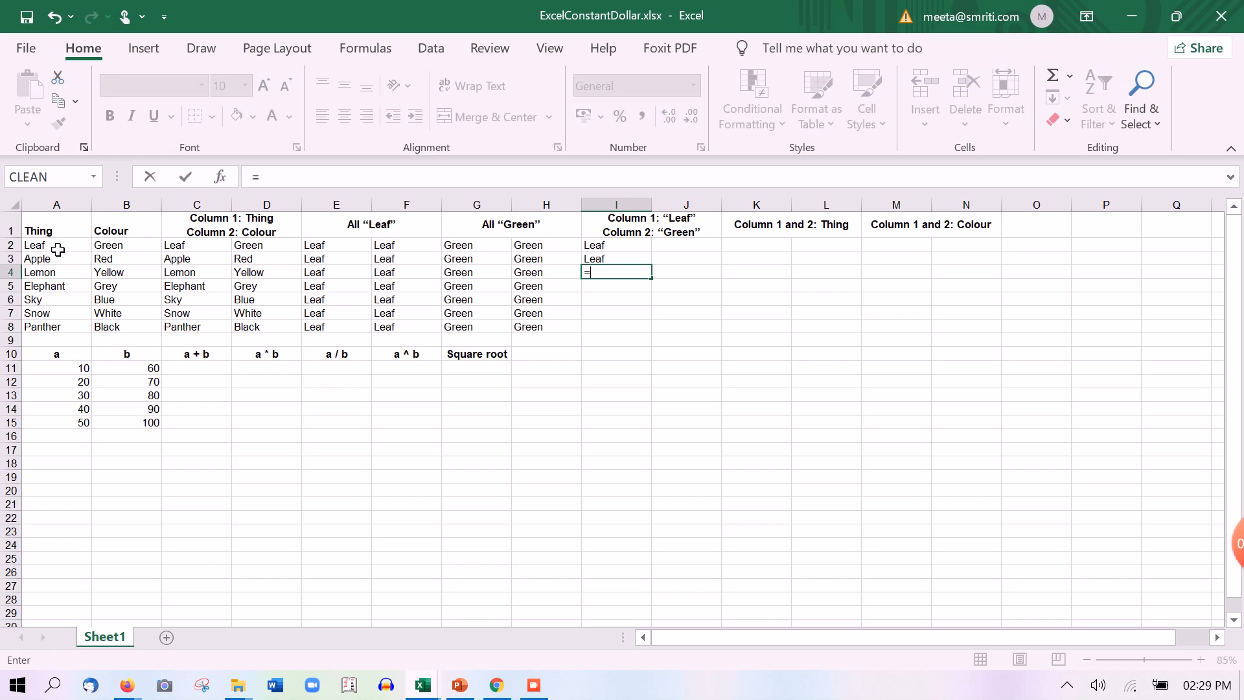
click(58, 249)
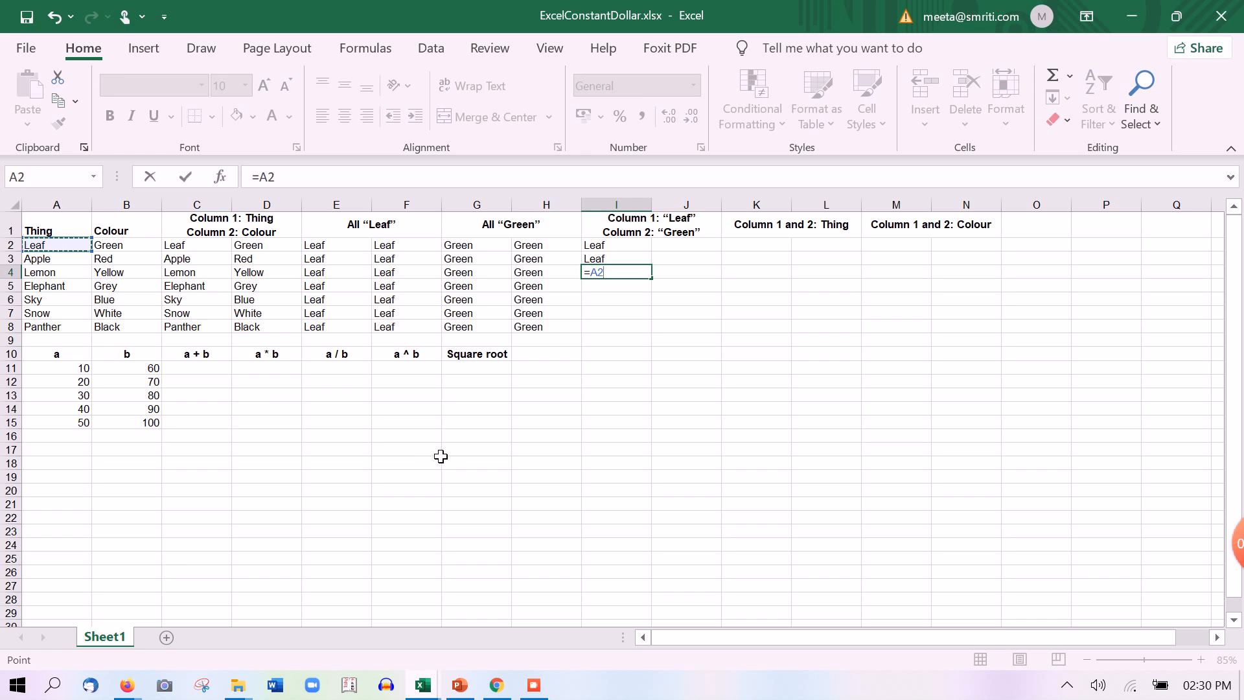
key(Return)
Step: Undo the three formulas entered in I2, I3 and I4
key(Up)
key(Up)
key(Up)
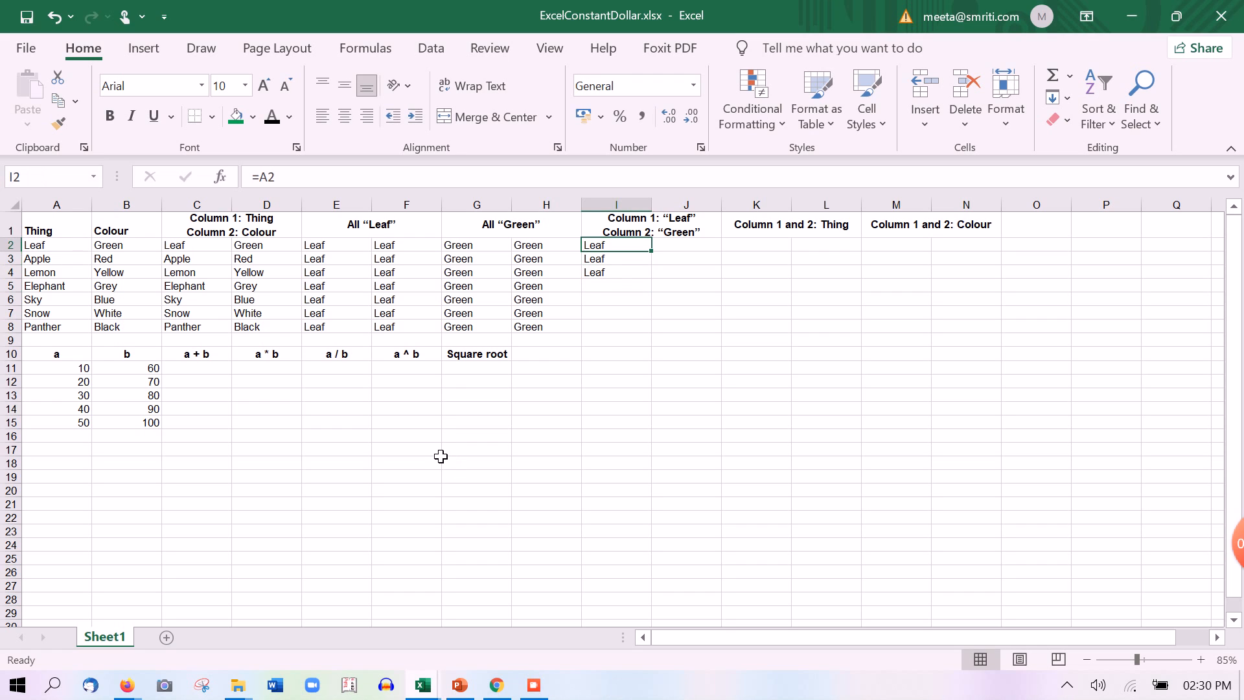
key(ctrl+z)
key(ctrl+z)
key(ctrl+z)
Step: Enter the mixed reference formula =A$2 in cell I2, locking only the row
text(=)
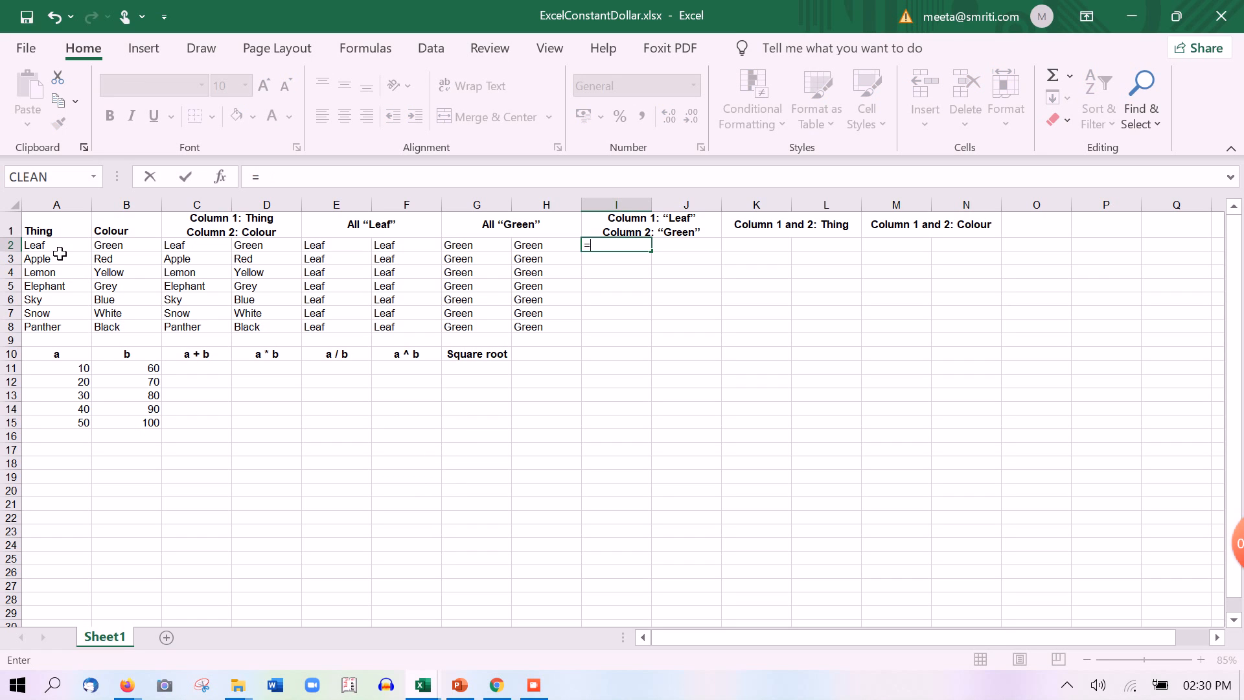
click(60, 249)
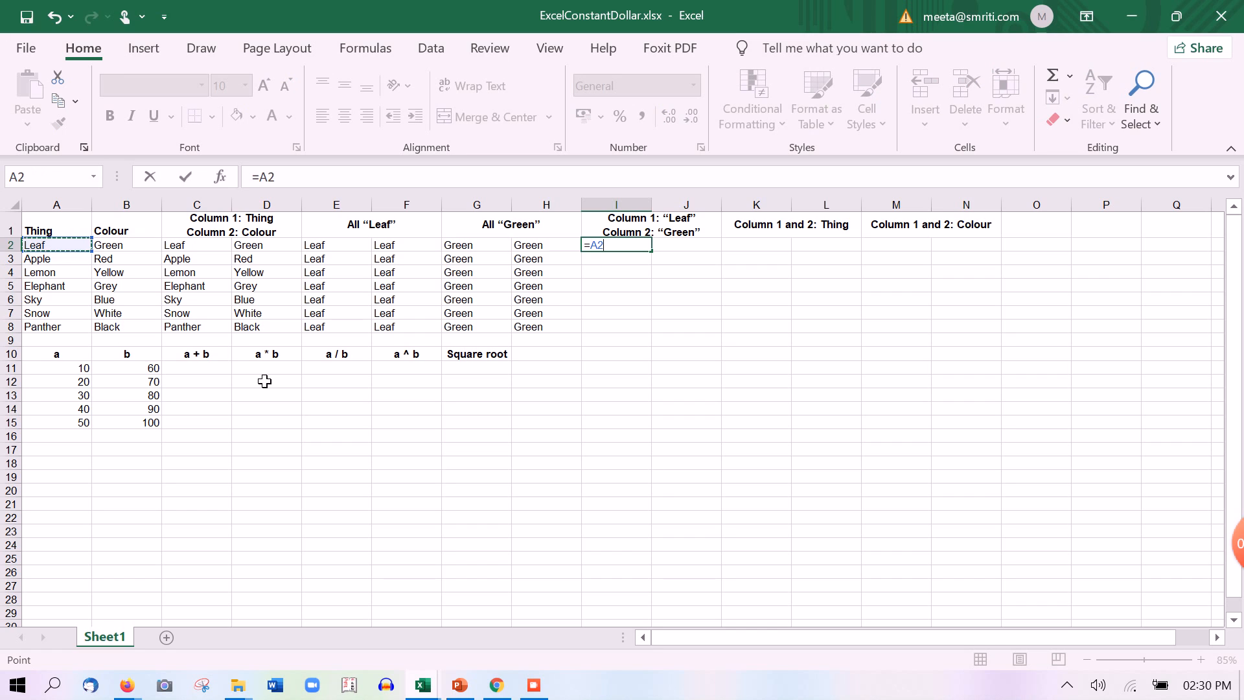
key(F4)
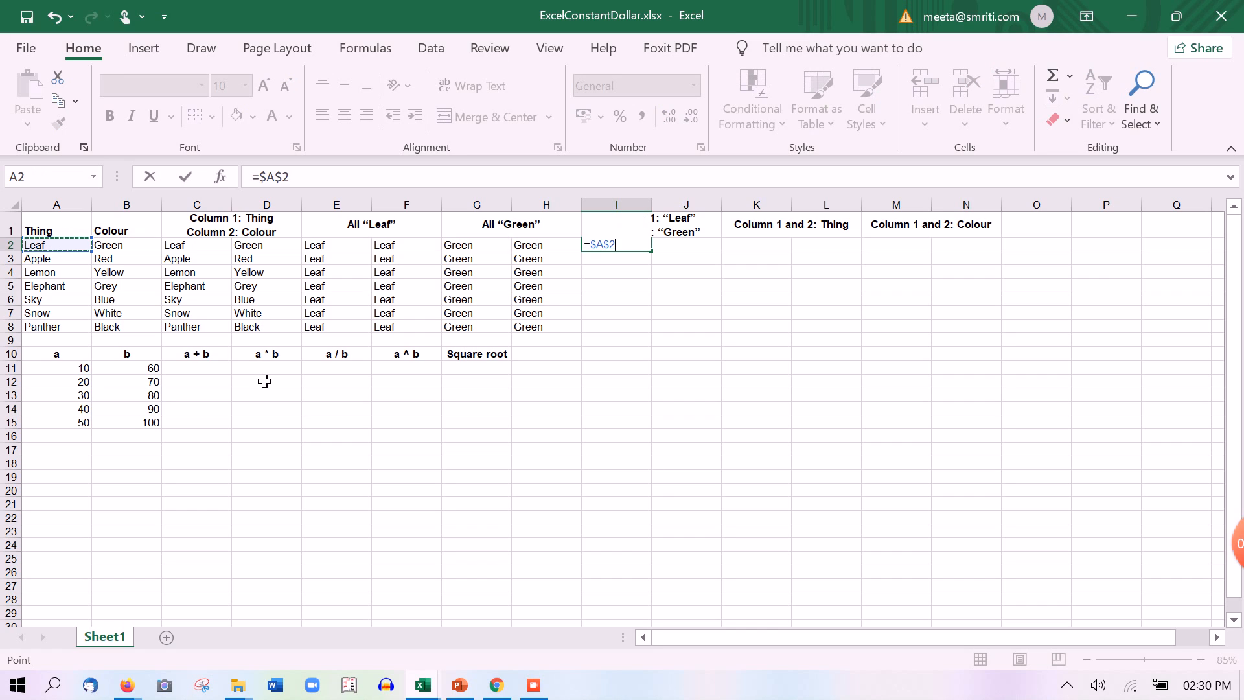
key(F4)
key(ctrl+Return)
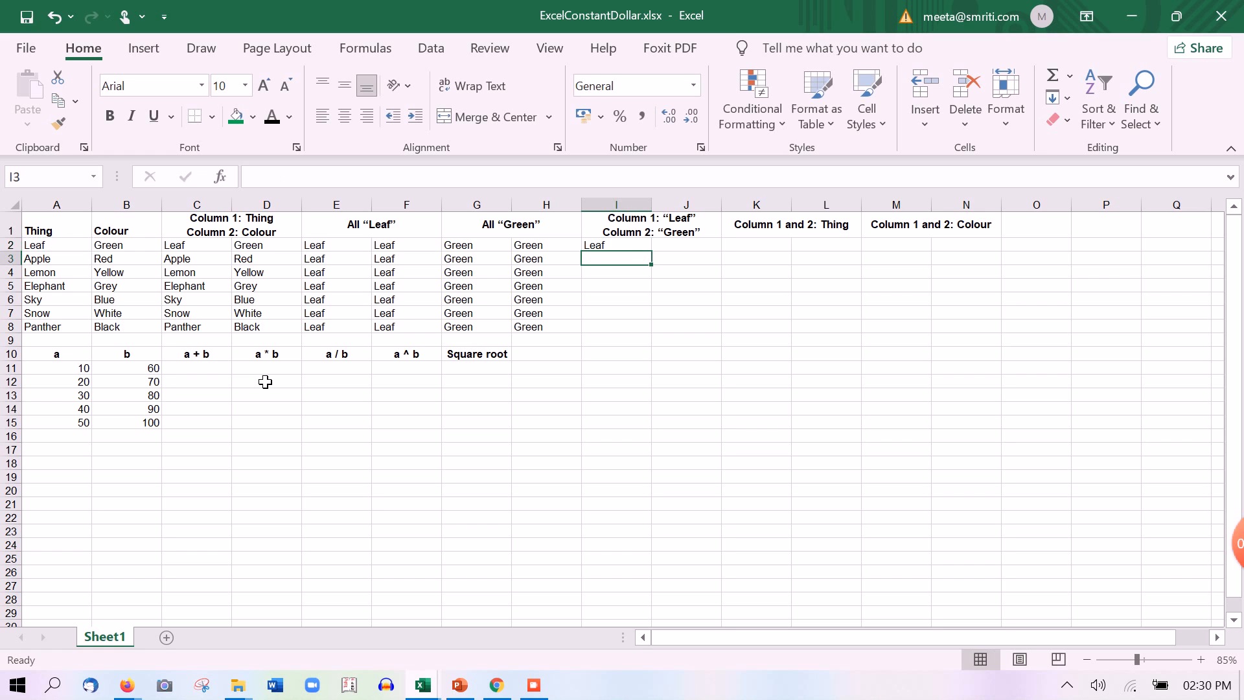
Step: Fill the formula in I2 down through cell I8
key(shift+Down)
key(shift+Down)
key(shift+Down)
key(shift+Down)
key(shift+Down)
key(shift+Down)
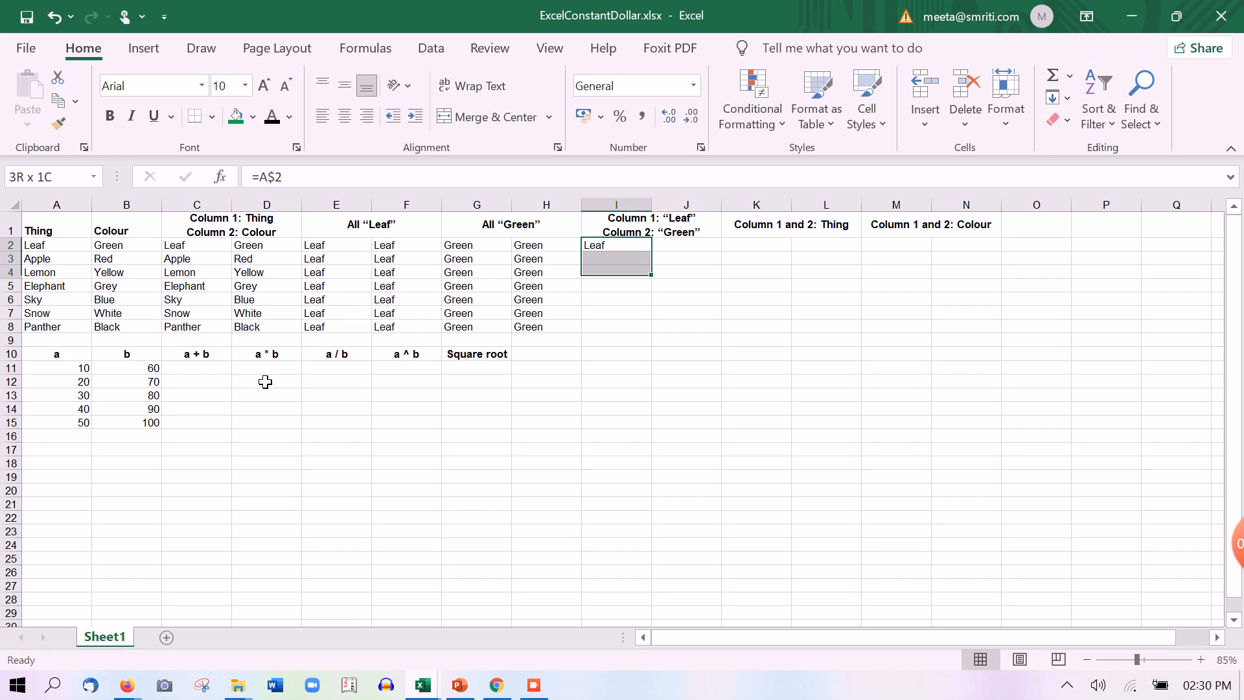
key(ctrl+d)
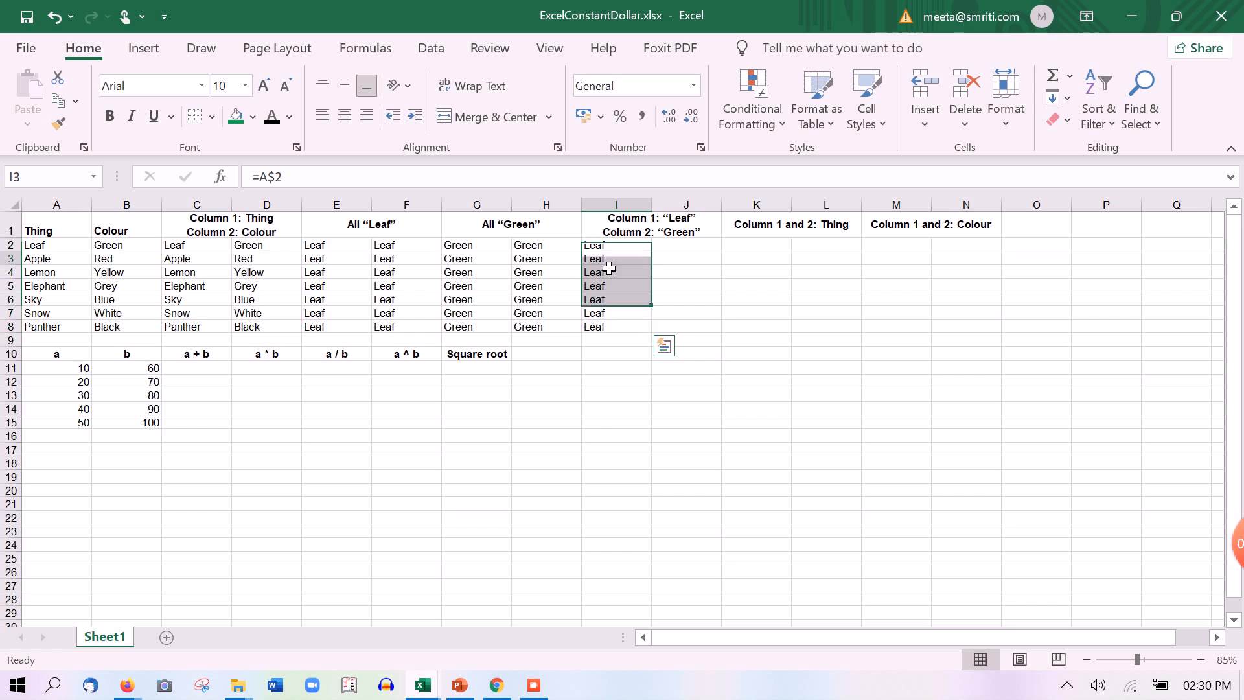
Step: Inspect the formulas in cells I3 and I2 to compare their references without changing them
key(Down)
key(F2)
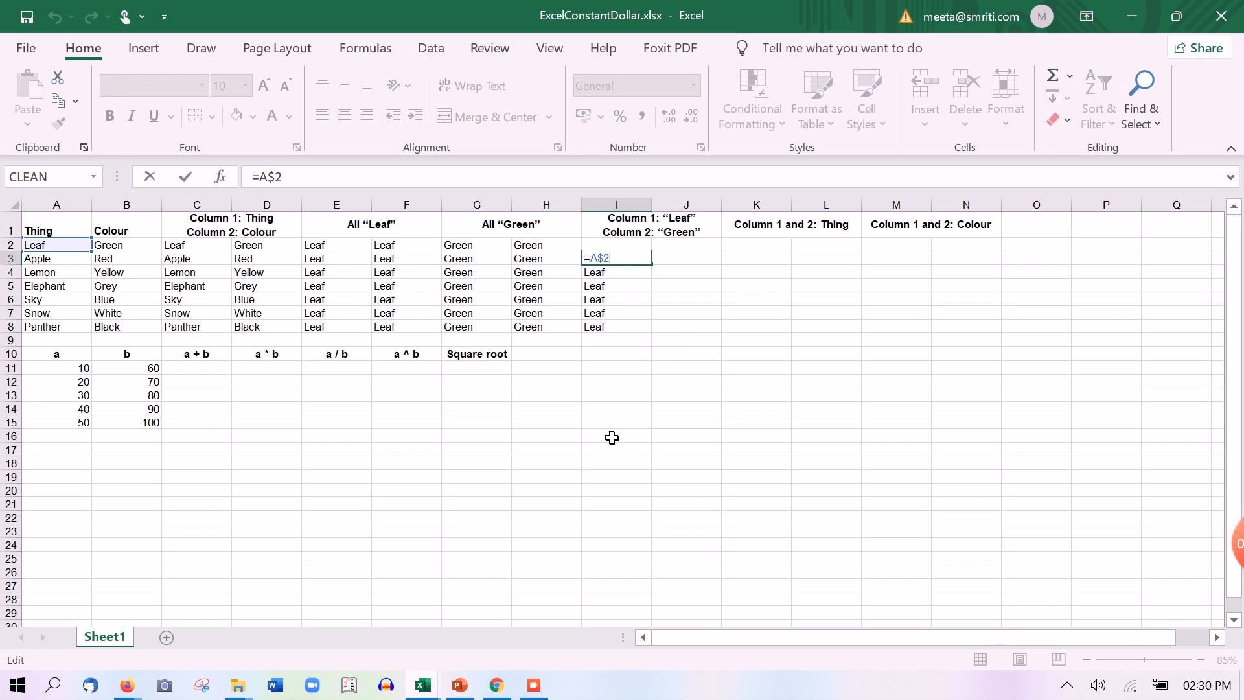
key(Escape)
key(Up)
key(F2)
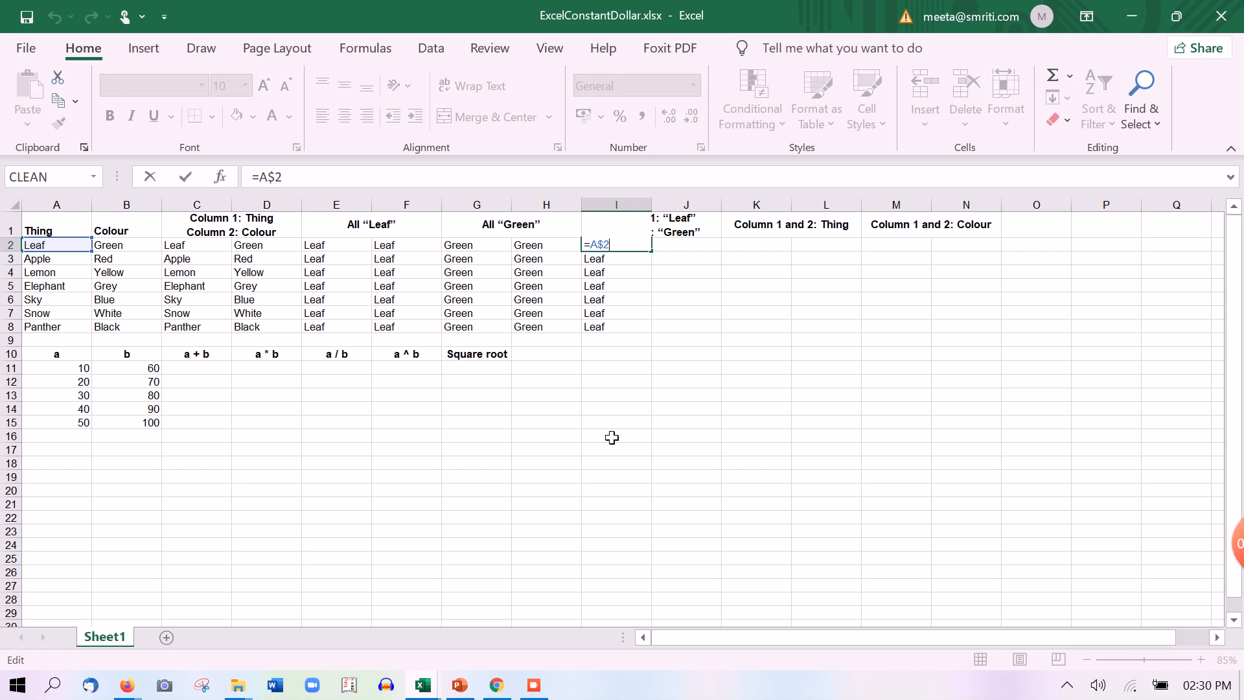
key(Escape)
key(Down)
key(Down)
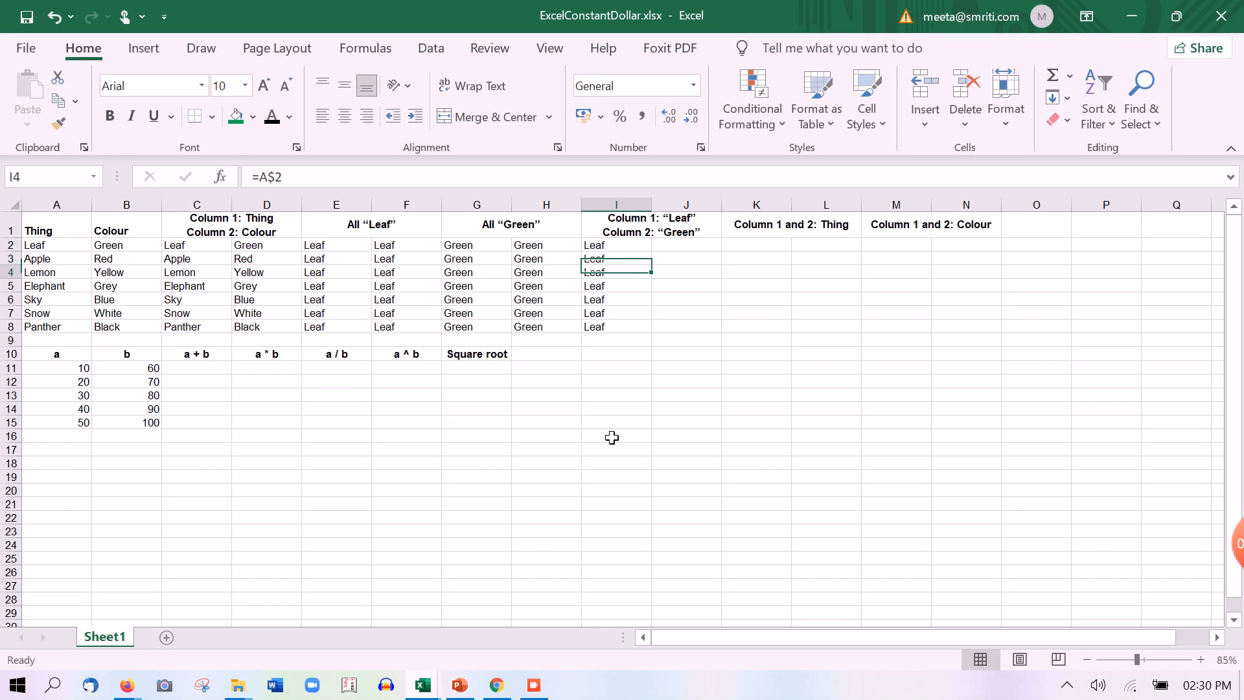
Step: Copy the formula in I2 across to J2 and check the reference it contains
key(Up)
key(Up)
key(shift+Right)
key(ctrl+r)
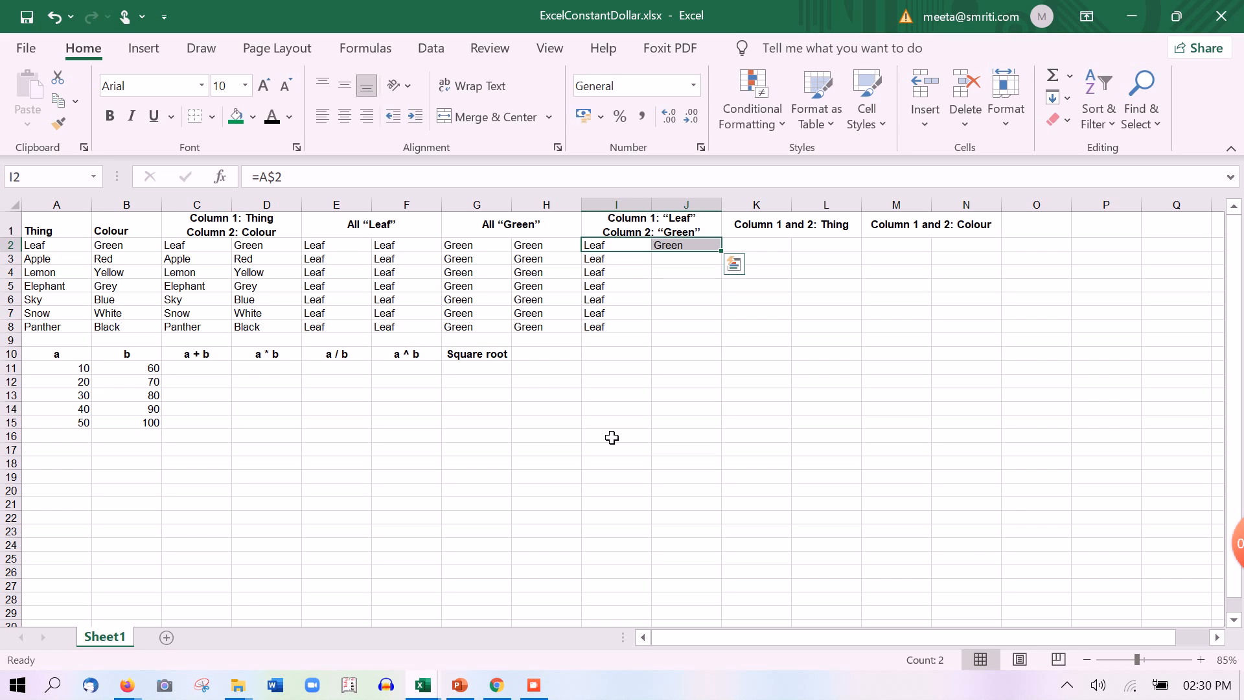
key(Right)
key(F2)
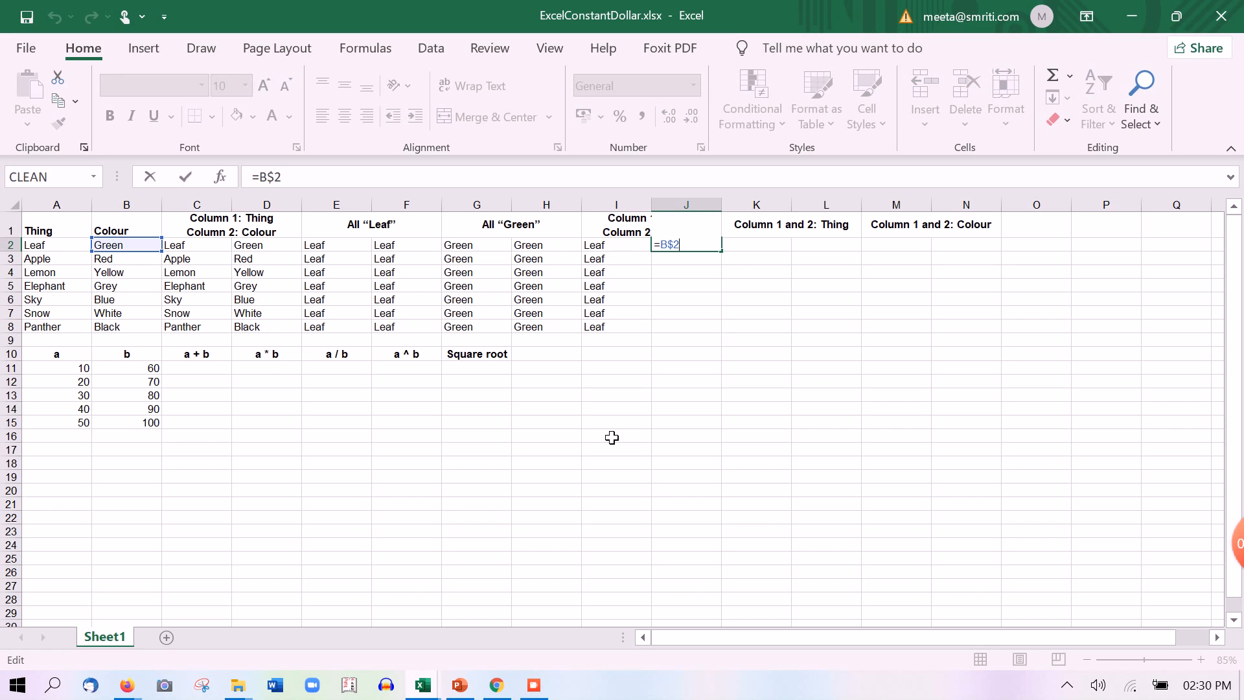
key(Escape)
Step: Fill the formula in J2 down through cell J8
key(shift+Down)
key(shift+Down)
key(shift+Down)
key(shift+Down)
key(shift+Down)
key(shift+Down)
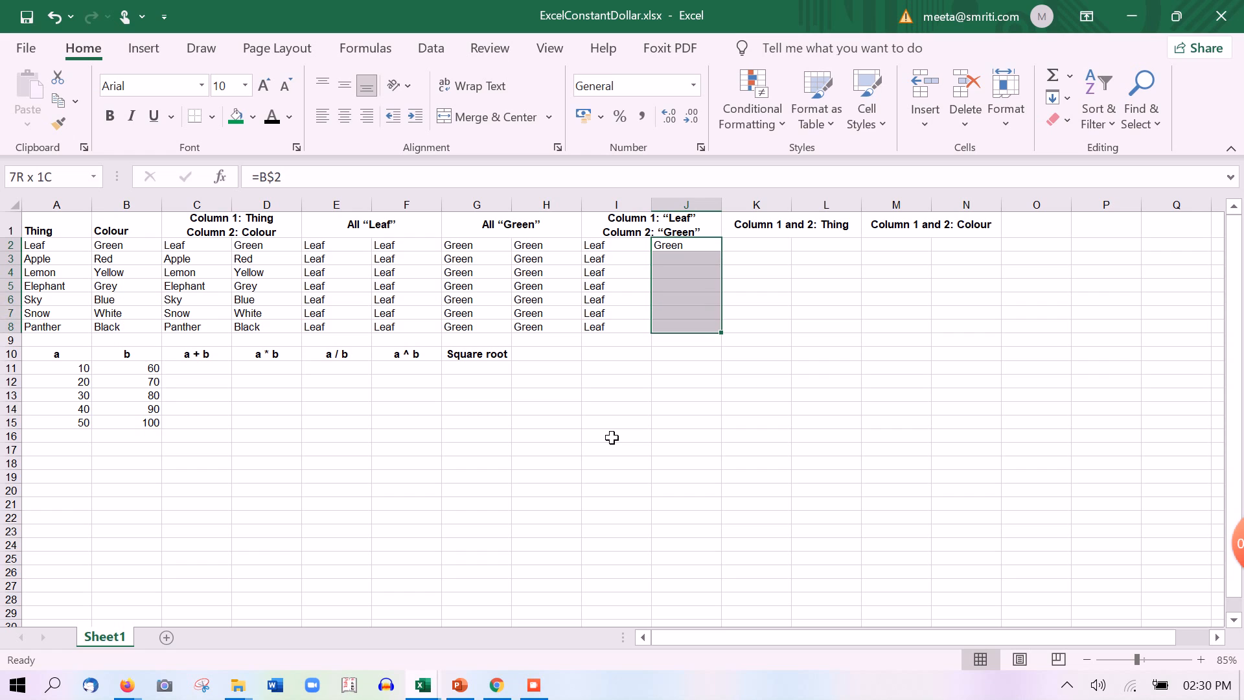
key(ctrl+d)
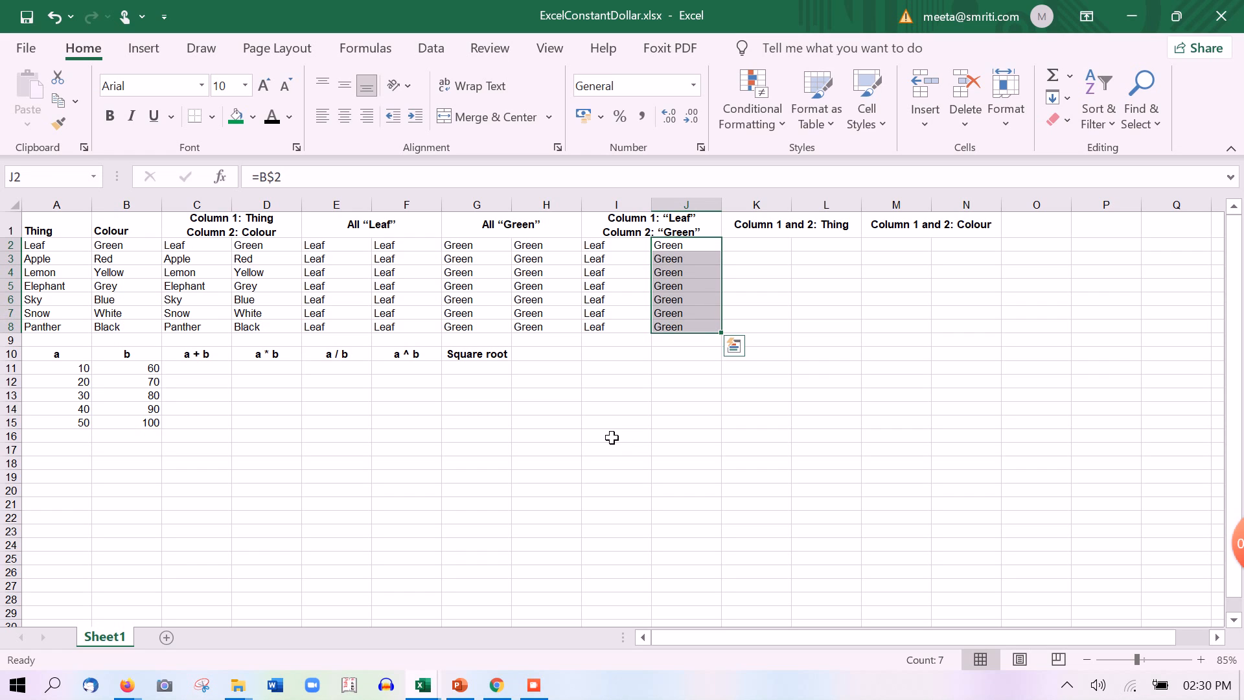
Step: Highlight columns K and L under Column 1 and 2: Thing, and the source values in A2:A8
key(Up)
key(Right)
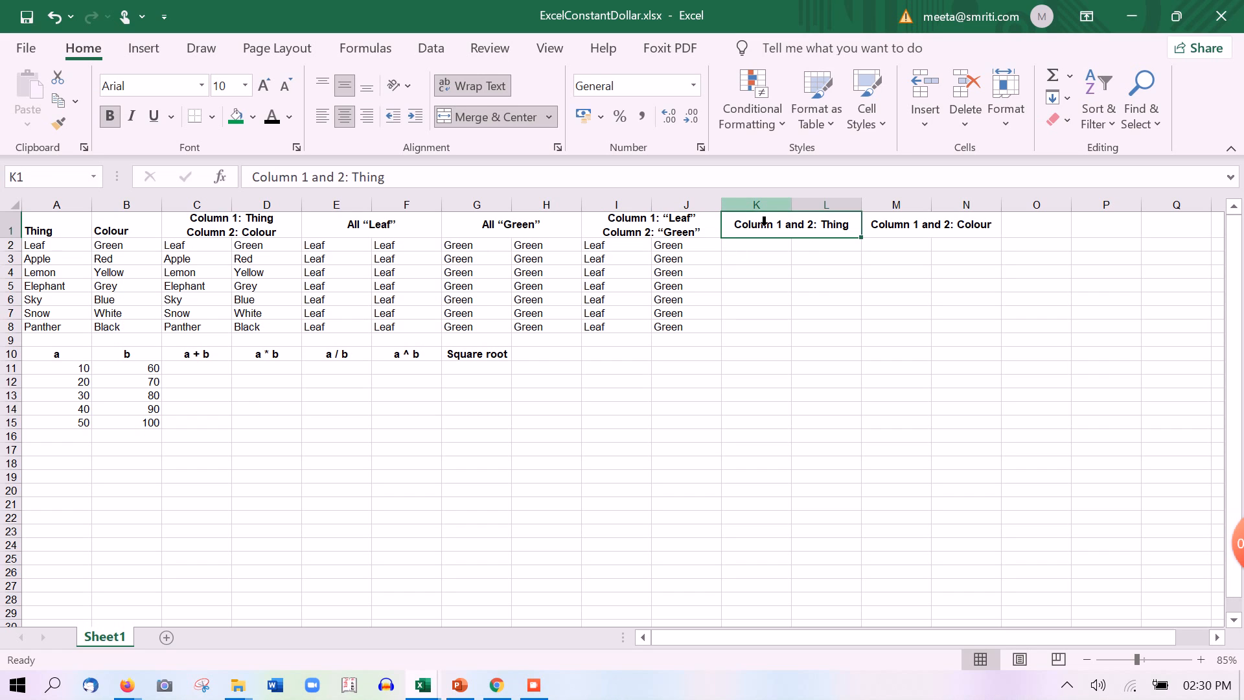
drag(765, 208, 840, 209)
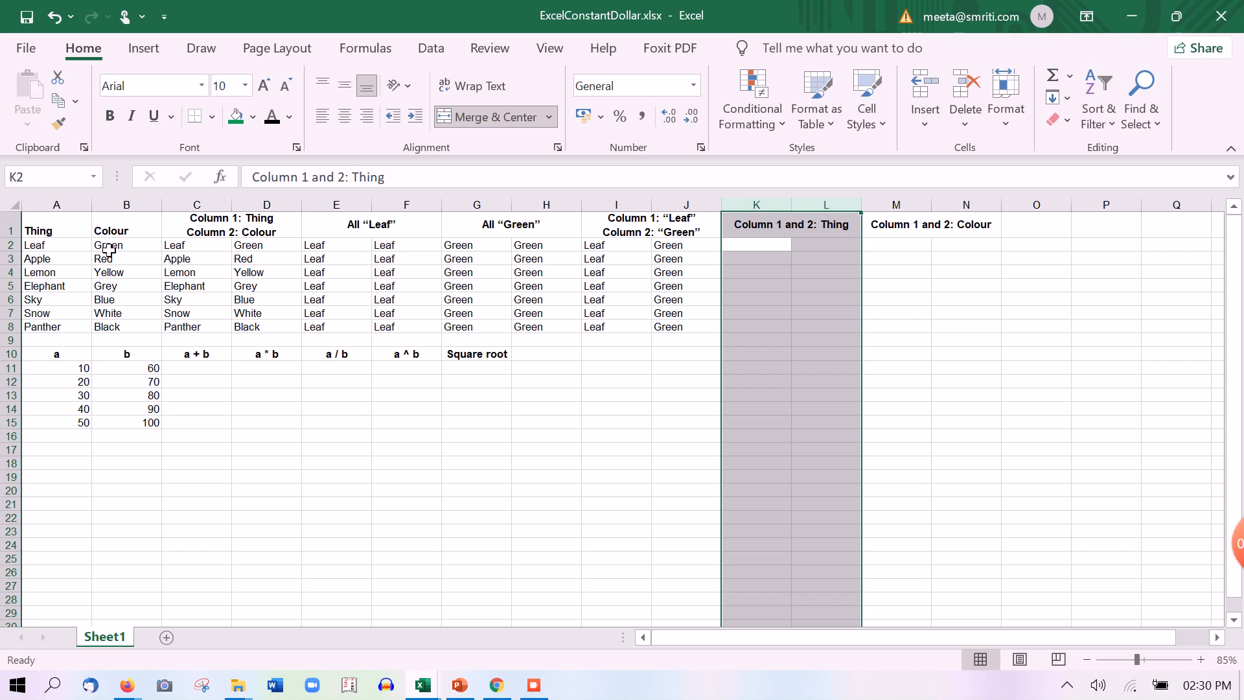
click(60, 254)
shift+click(69, 328)
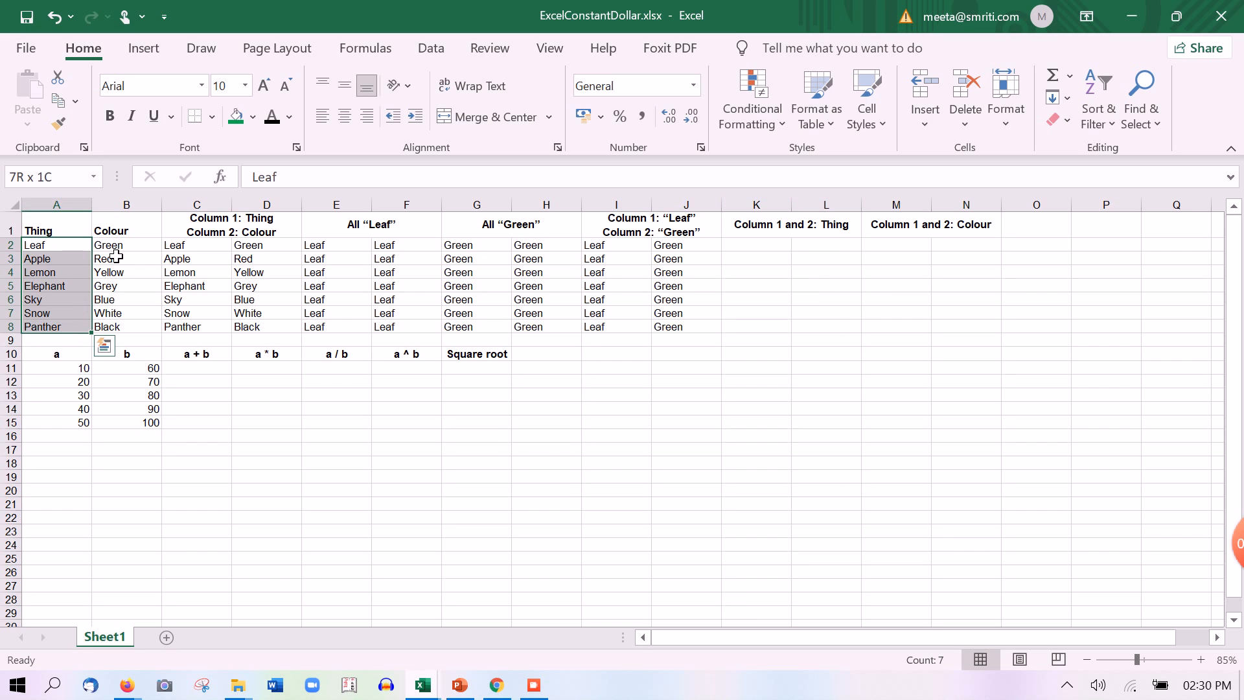
Step: Enter the mixed reference formula =$A2 in cell K2, locking only the column
click(768, 250)
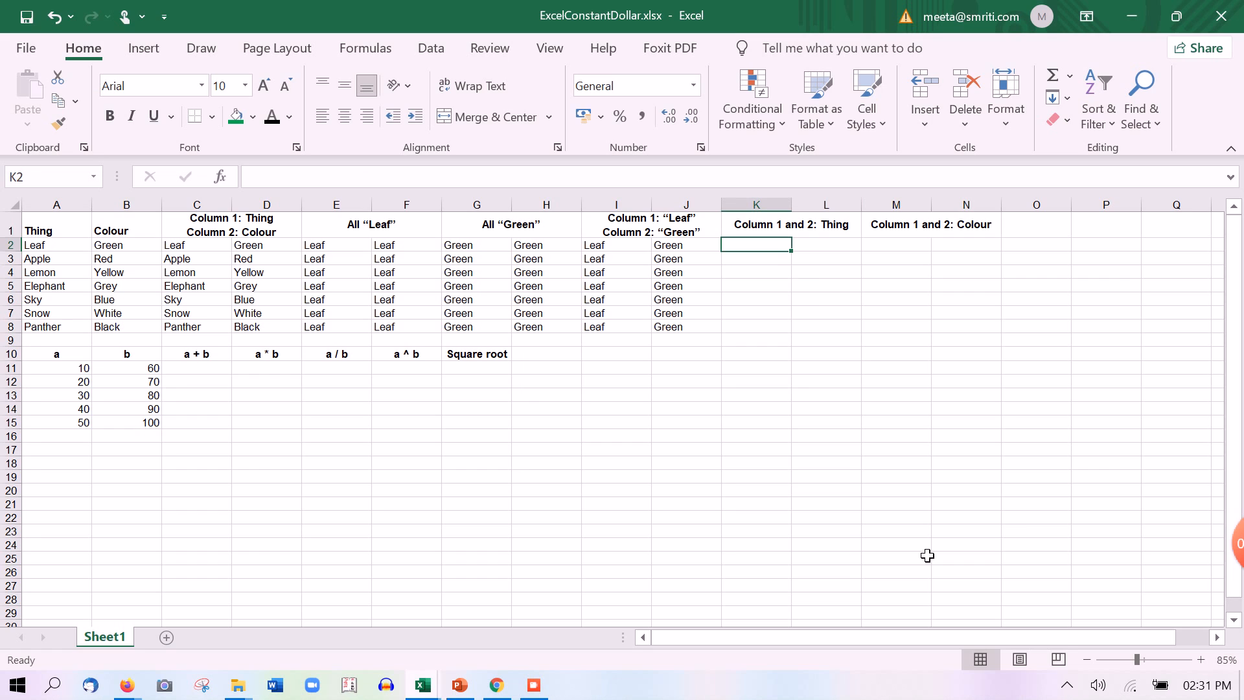
text(=)
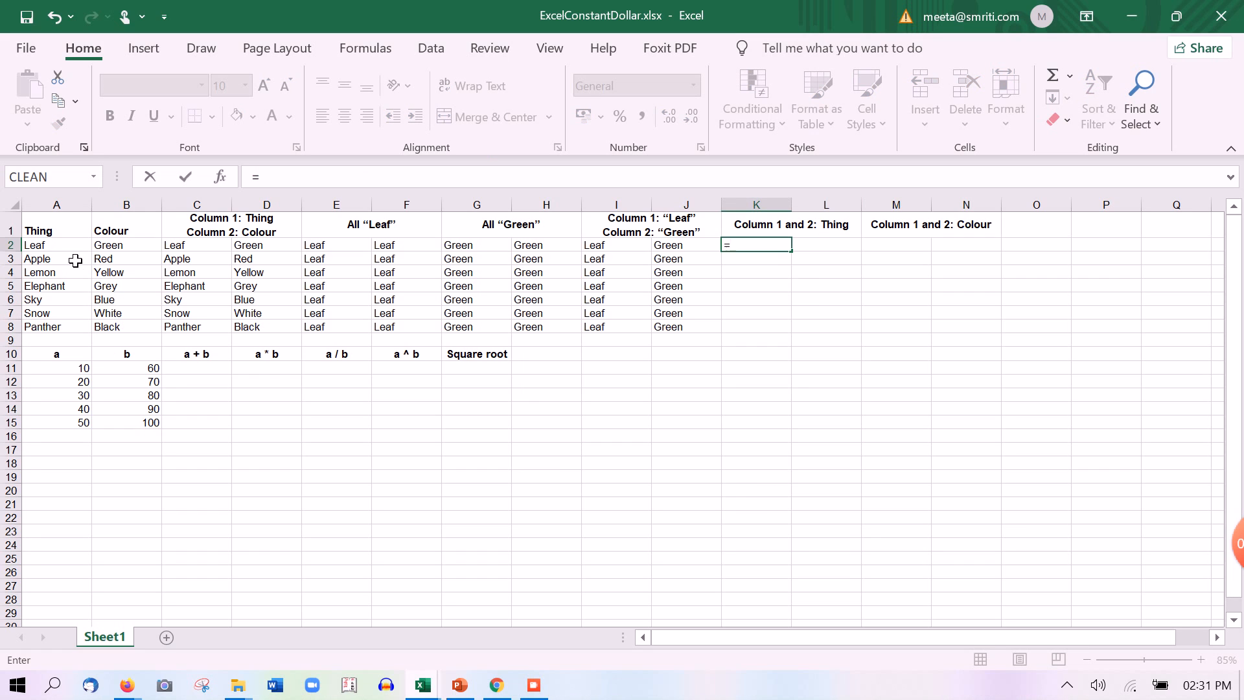
click(78, 246)
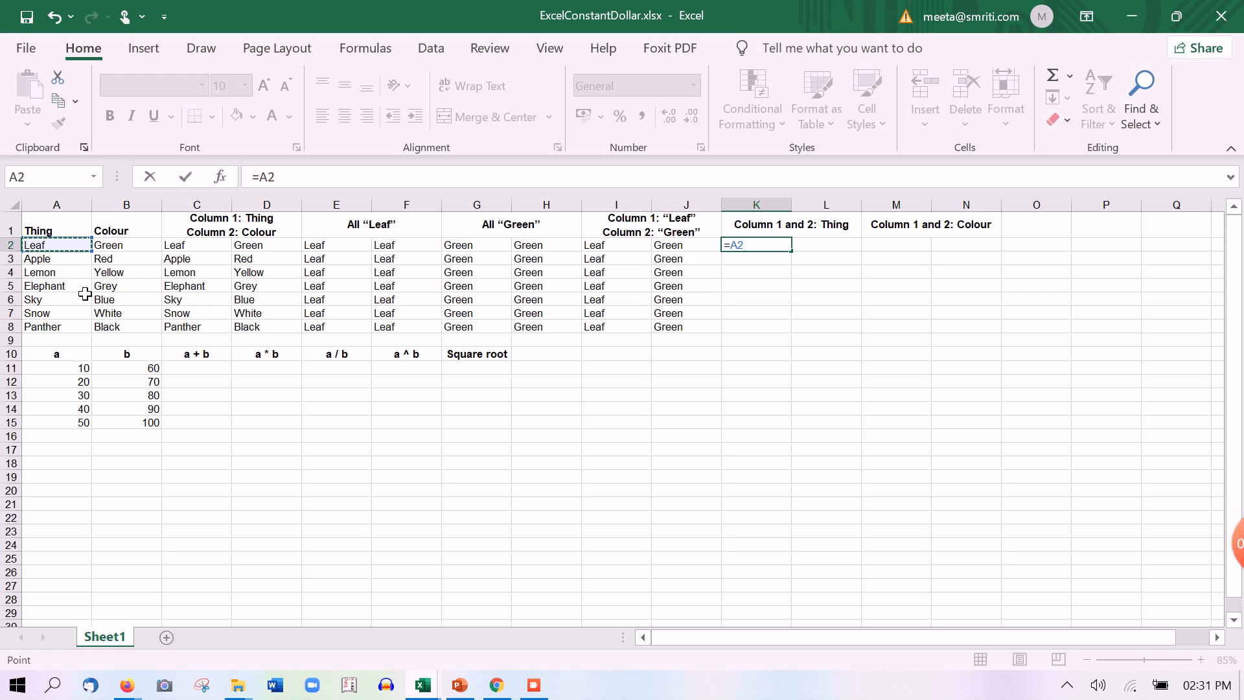
key(F4)
key(F4)
key(F4)
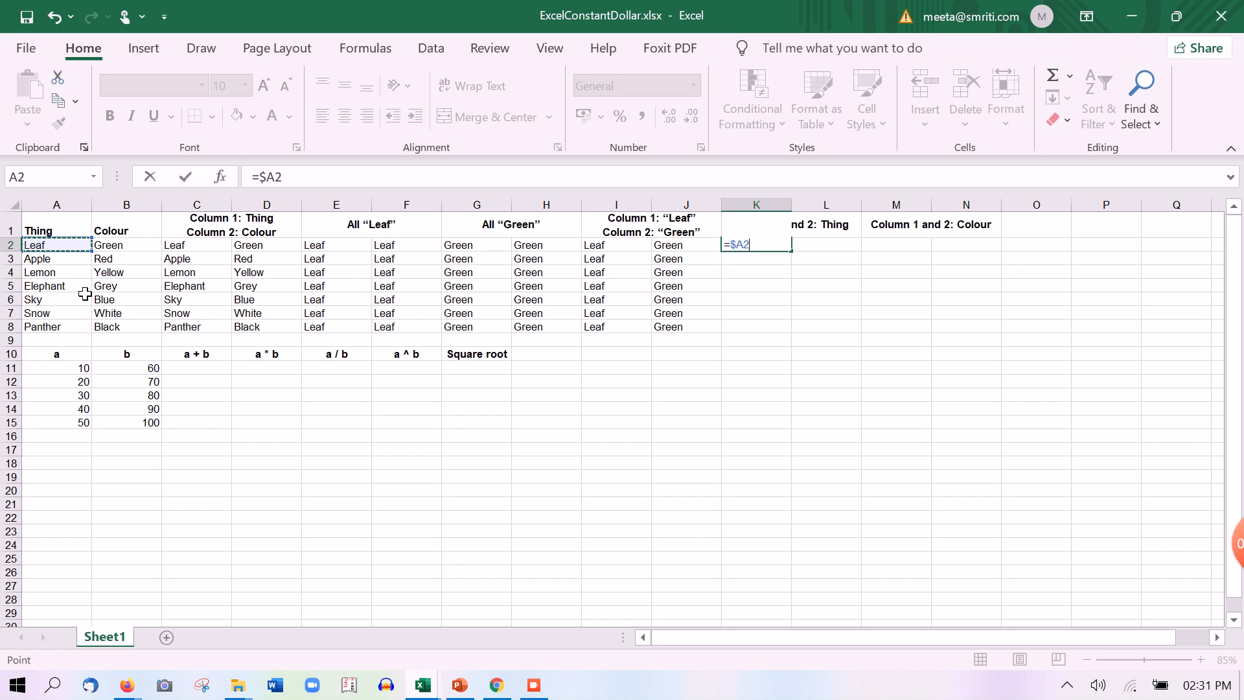
key(ctrl+Return)
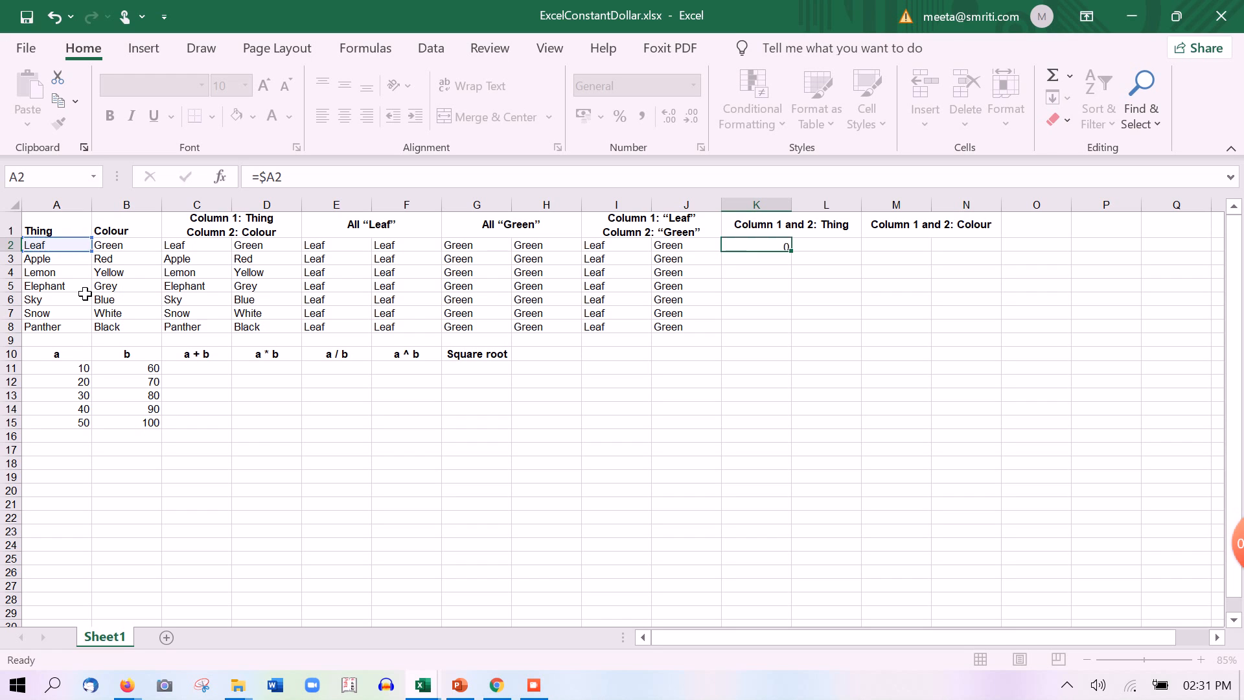
Step: Fill the formula in K2 across to L2 and down through row 8
key(shift+Right)
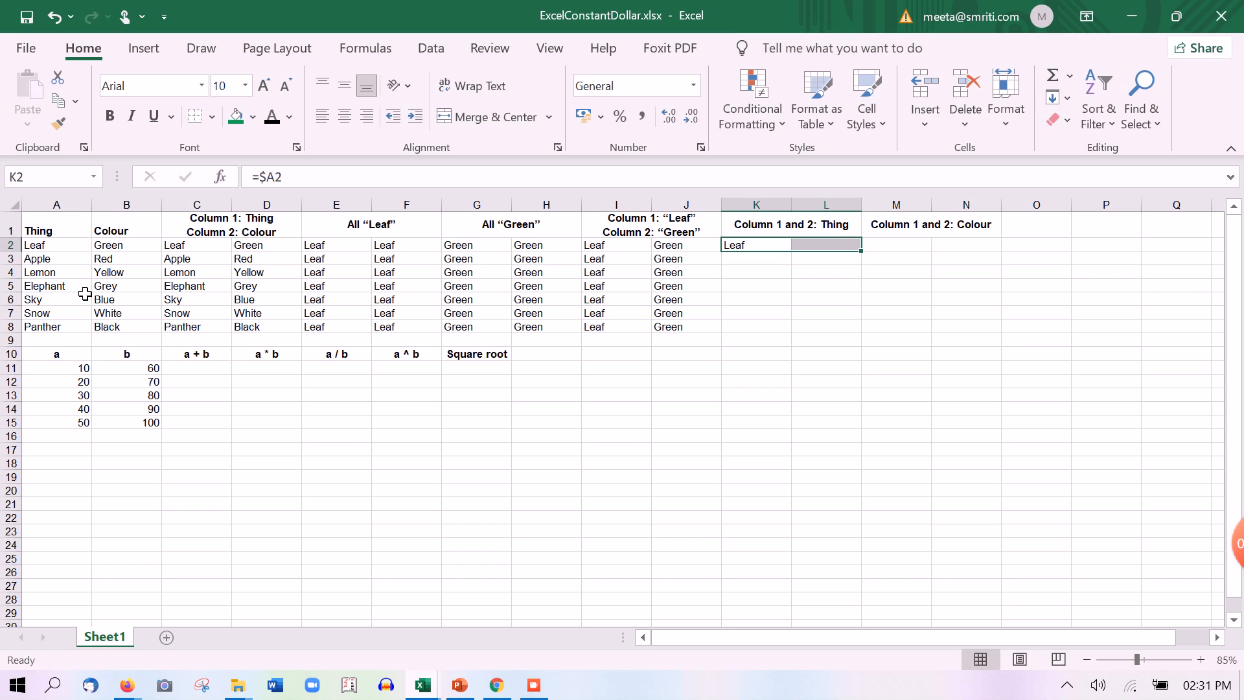
key(ctrl+r)
key(shift+Down)
key(shift+Down)
key(shift+Down)
key(shift+Down)
key(shift+Down)
key(shift+Down)
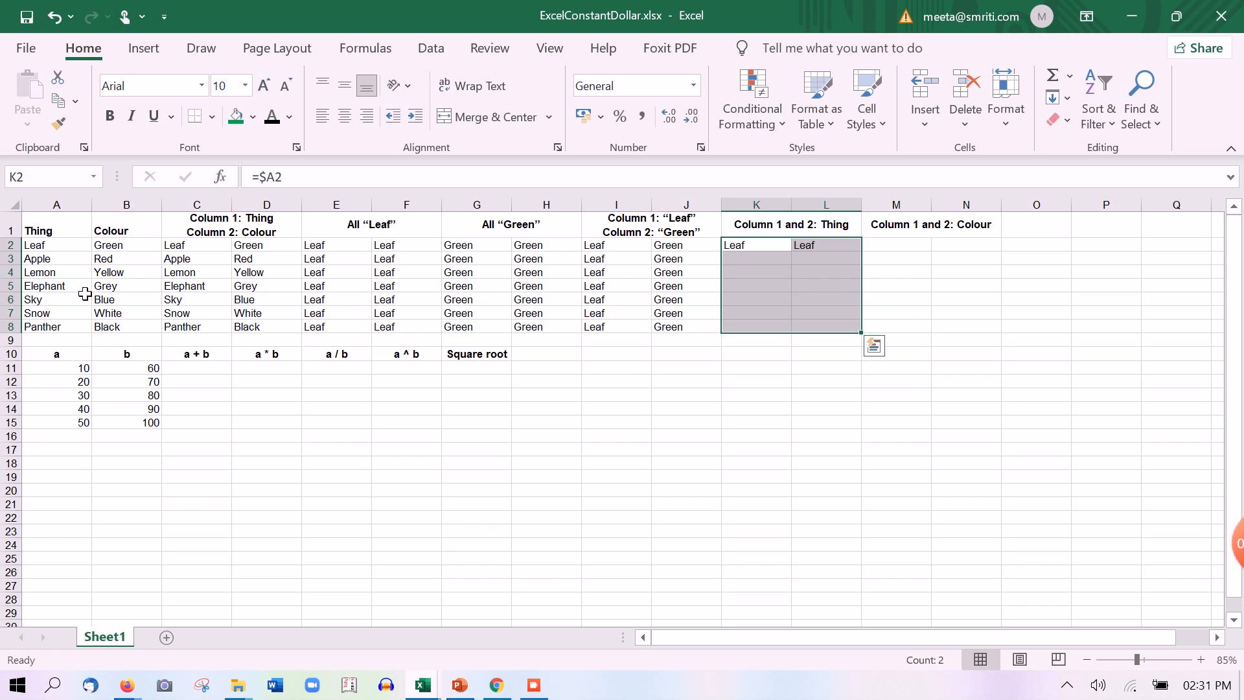
key(ctrl+d)
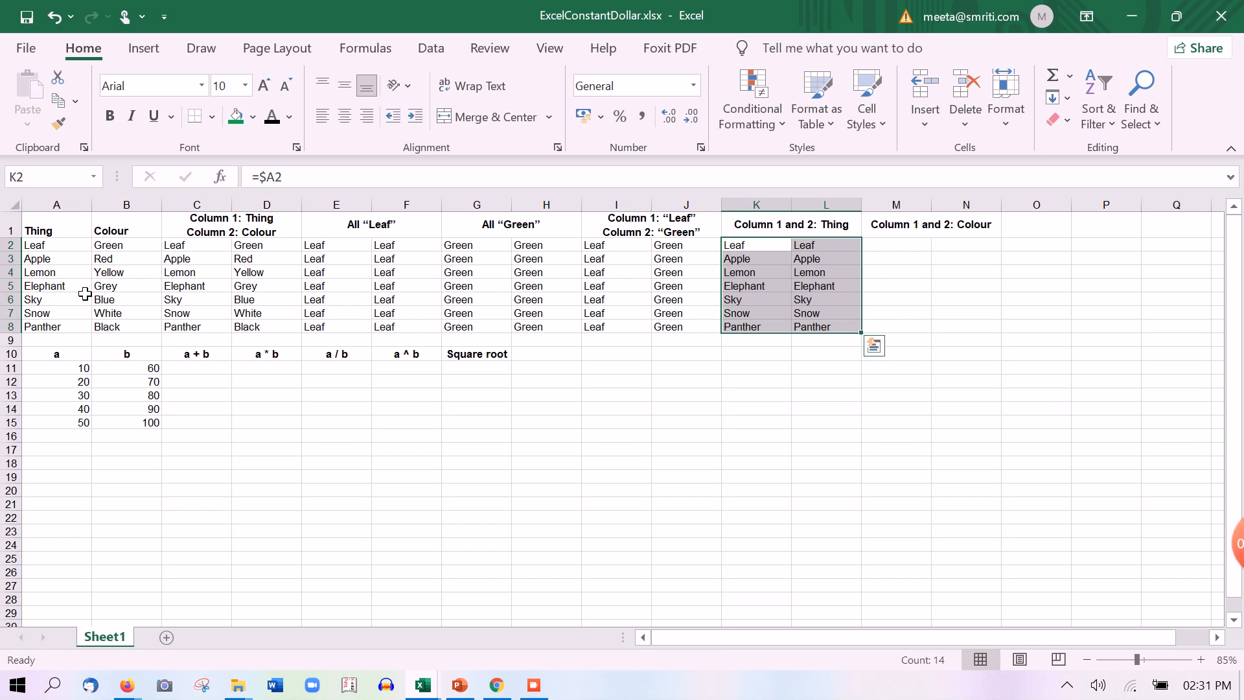
click(36, 272)
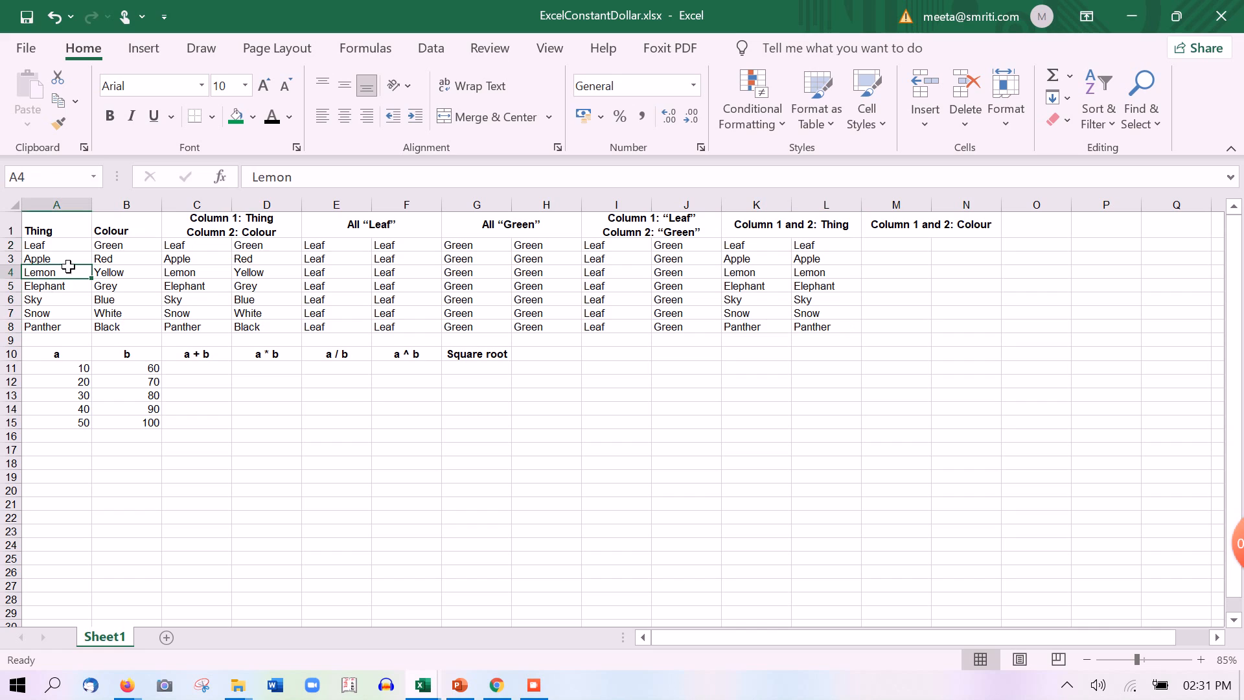
click(68, 263)
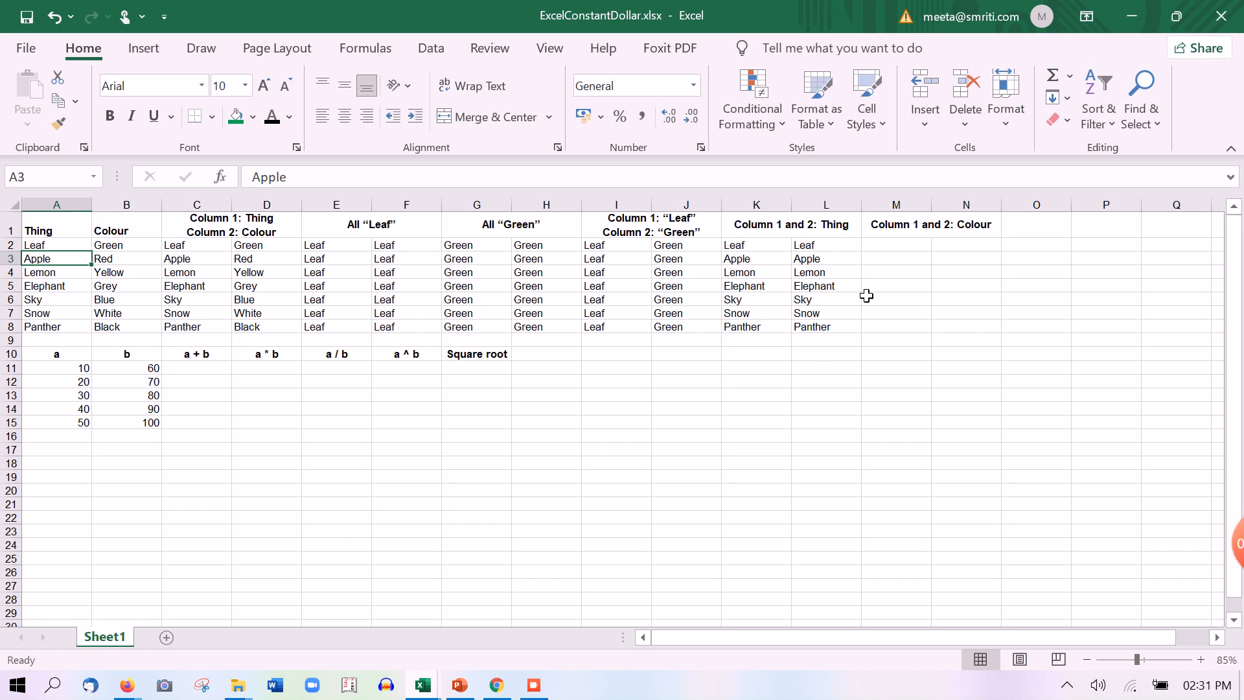
Step: Enter the mixed reference formula =$B2 in cell M2, locking only the column
click(892, 246)
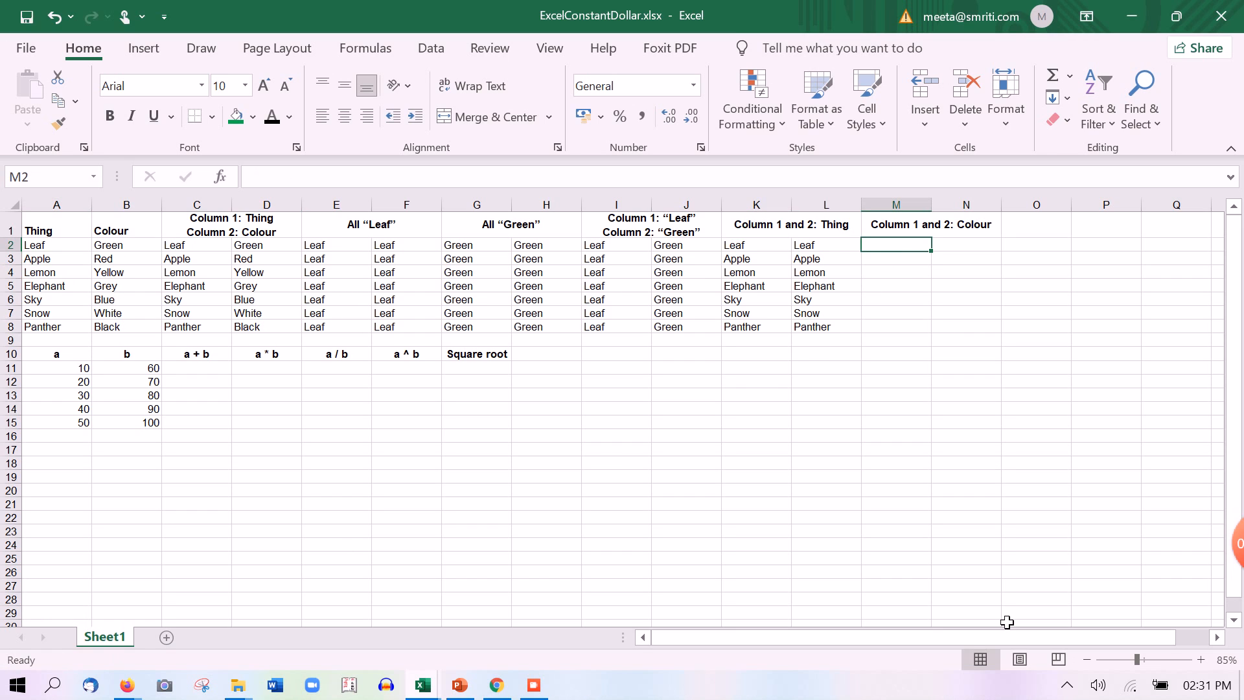
text(=)
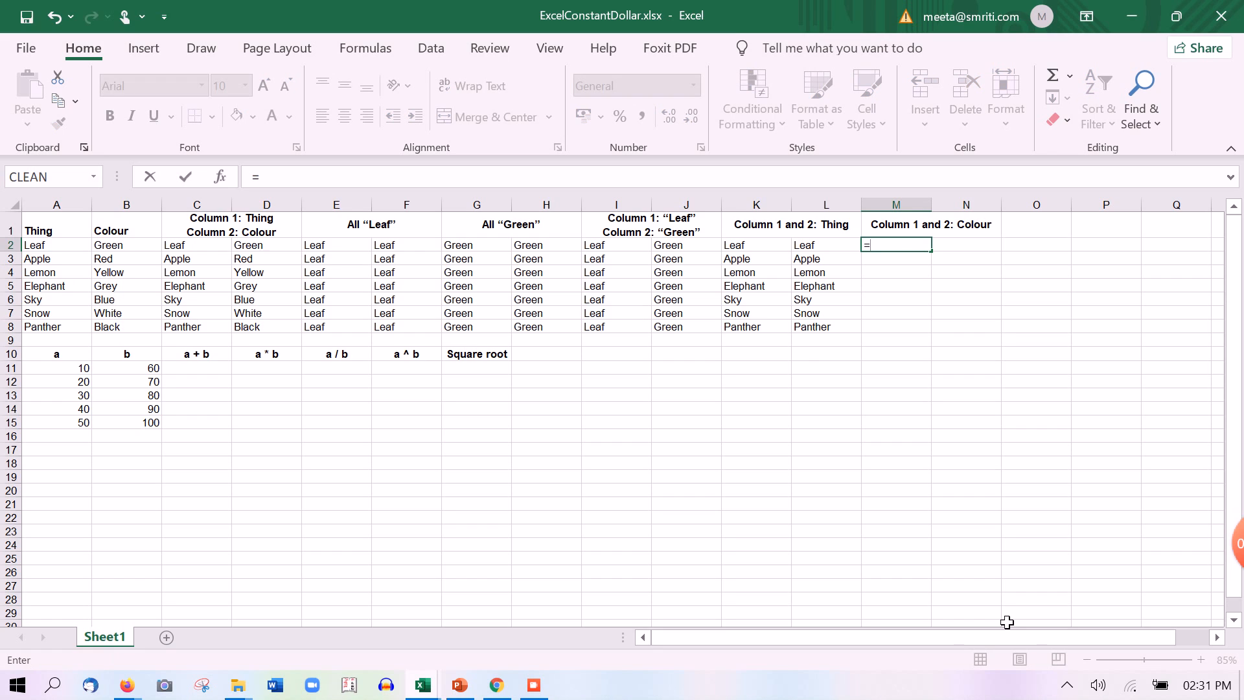
click(120, 251)
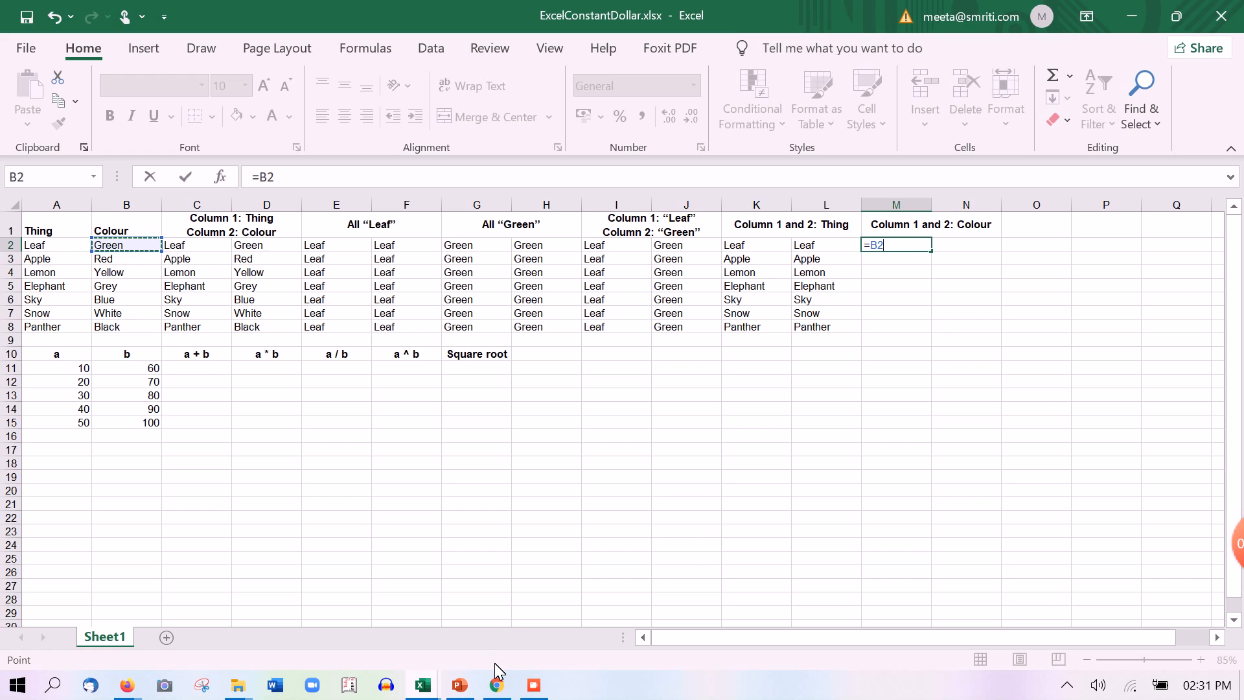
key(F4)
key(F4)
key(F4)
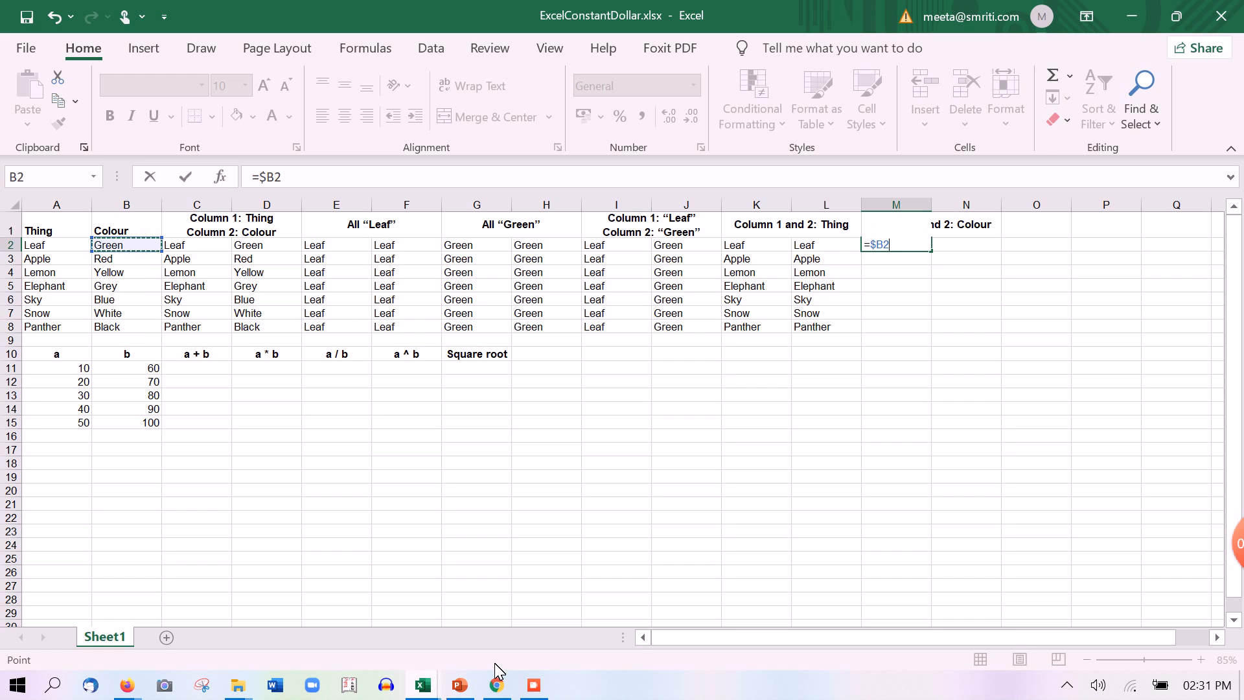
key(Return)
key(Up)
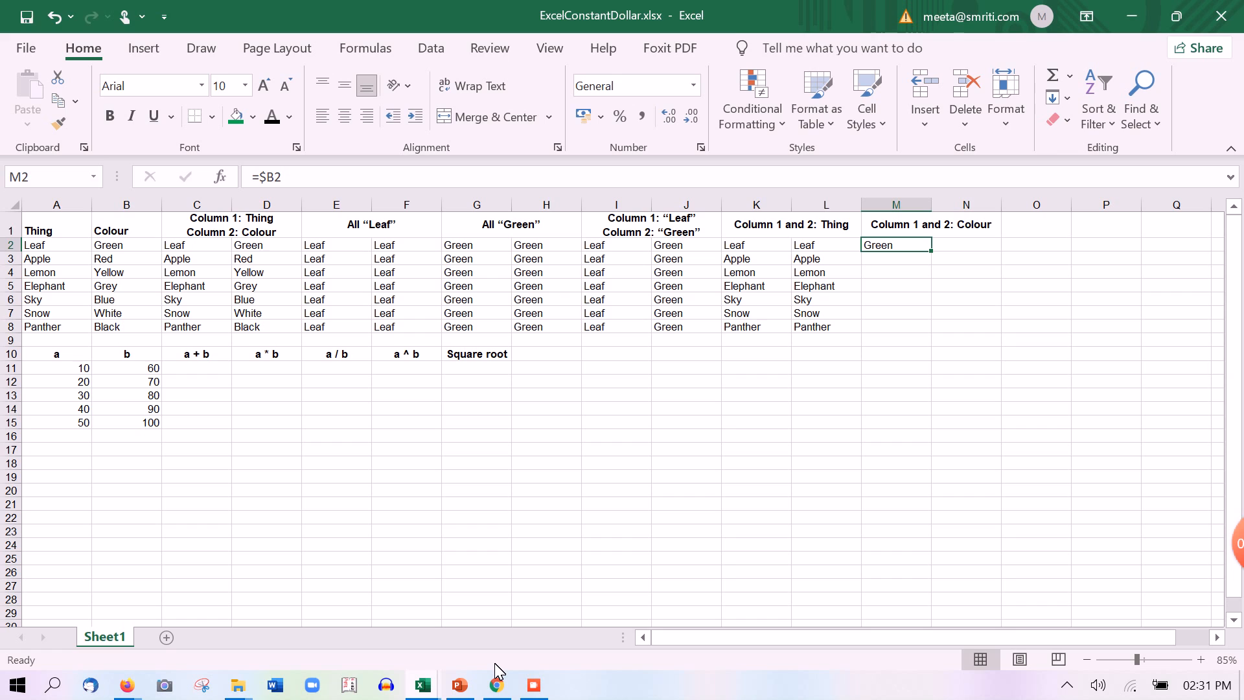
Step: Copy the formula in M2 and paste it into N2
key(ctrl+c)
key(Right)
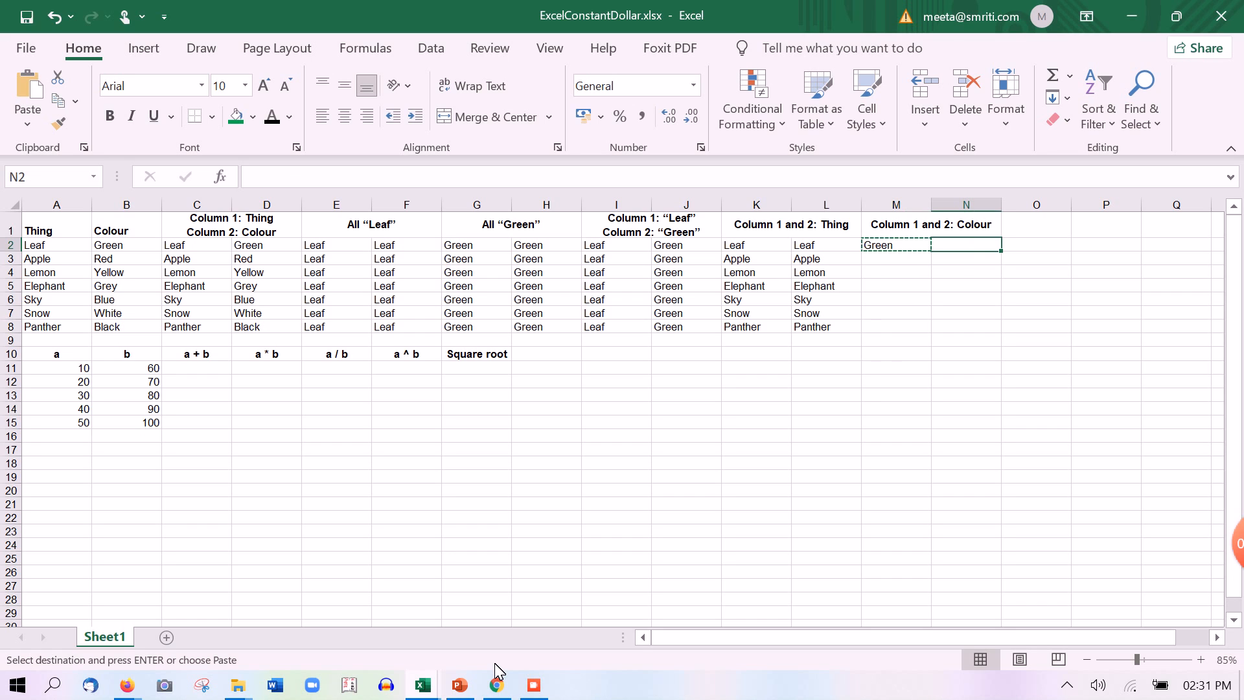
key(ctrl+v)
key(shift+Down)
key(shift+Down)
key(shift+Down)
key(shift+Down)
key(shift+Down)
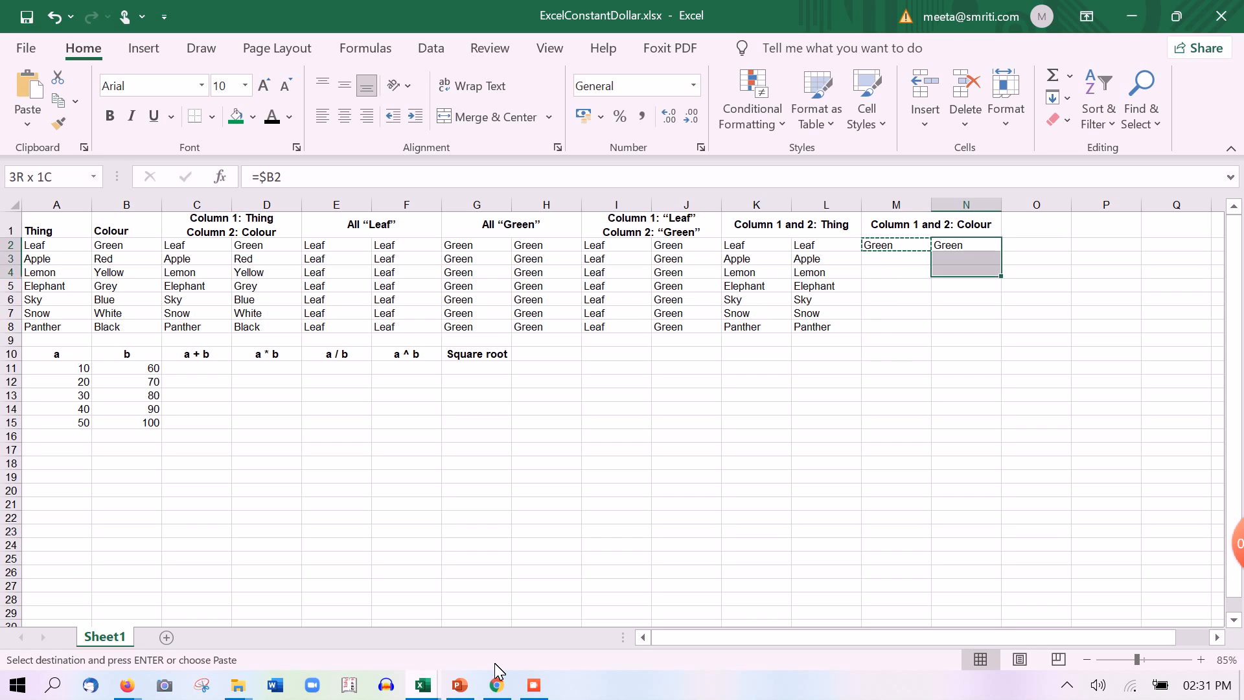
key(Up)
Step: Paste the copied M2 formula over the range M2:N8 to fill the Column 1 and 2: Colour block
key(Down)
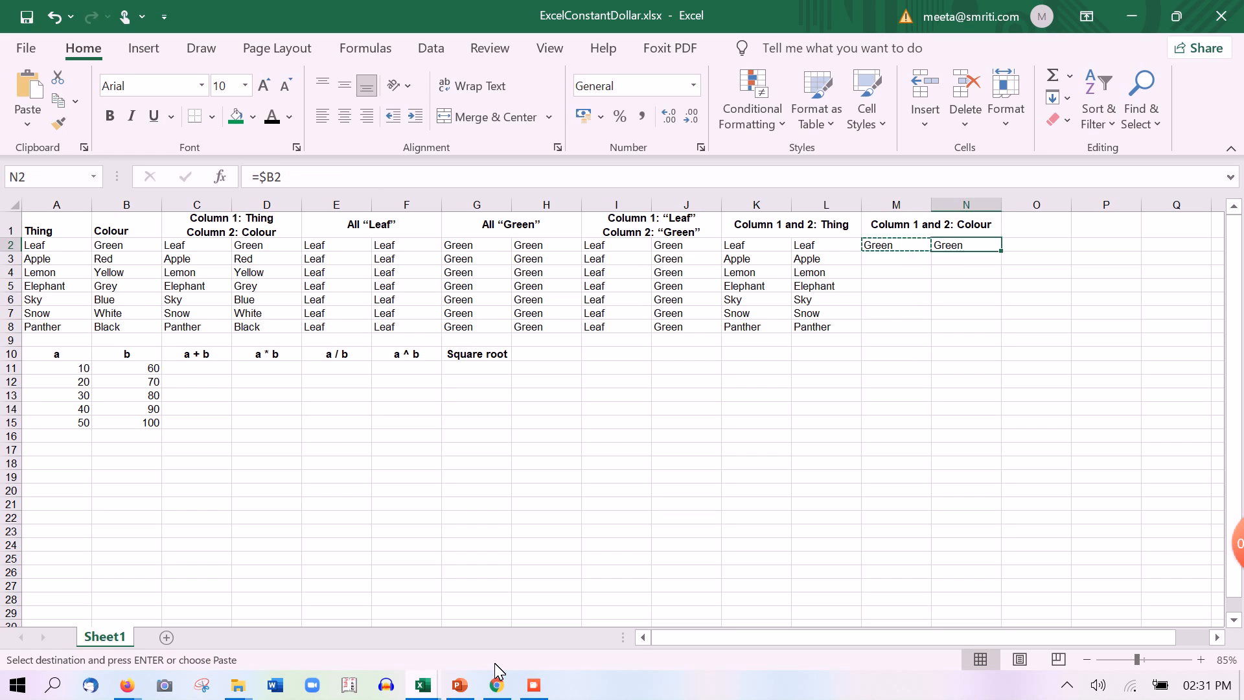
key(shift+Right)
key(shift+Down)
key(shift+Down)
key(shift+Down)
key(shift+Down)
key(shift+Down)
key(shift+Down)
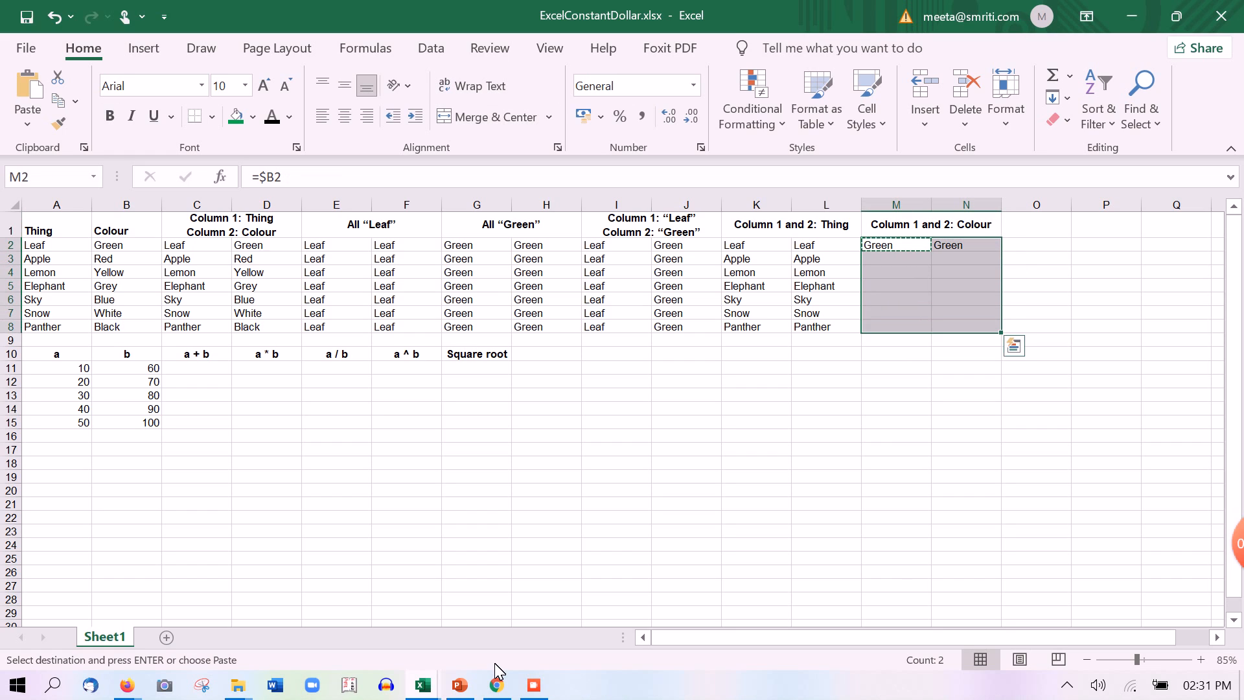
key(Return)
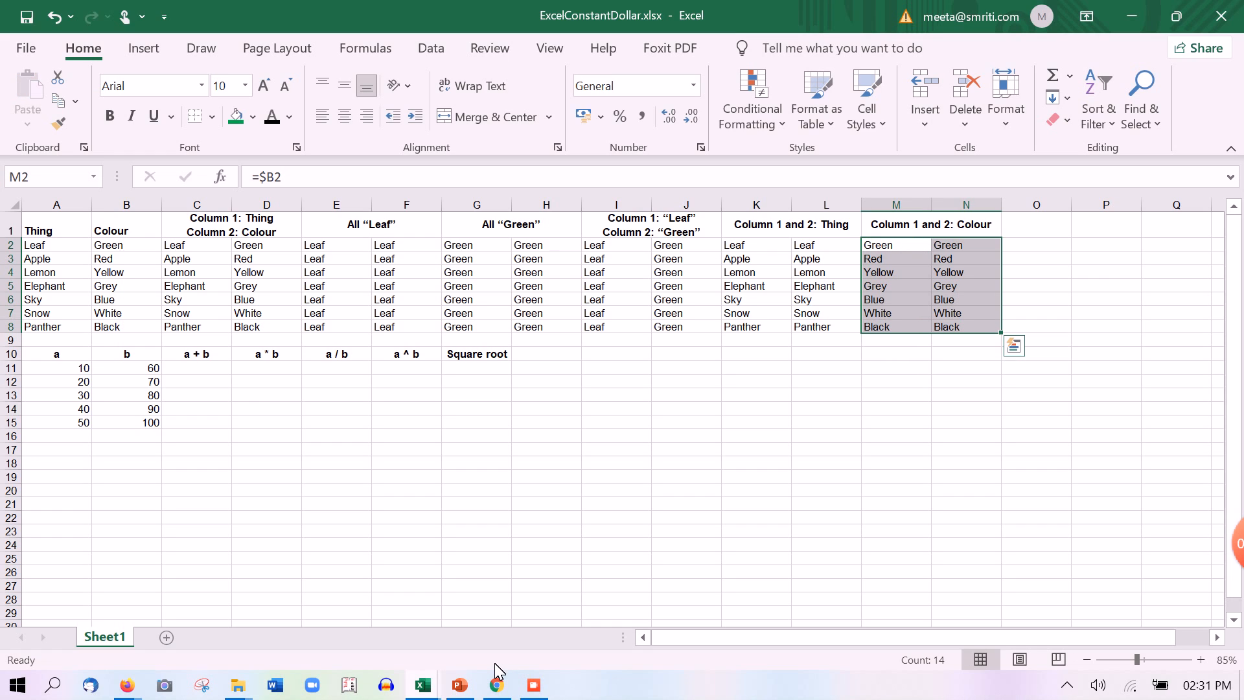